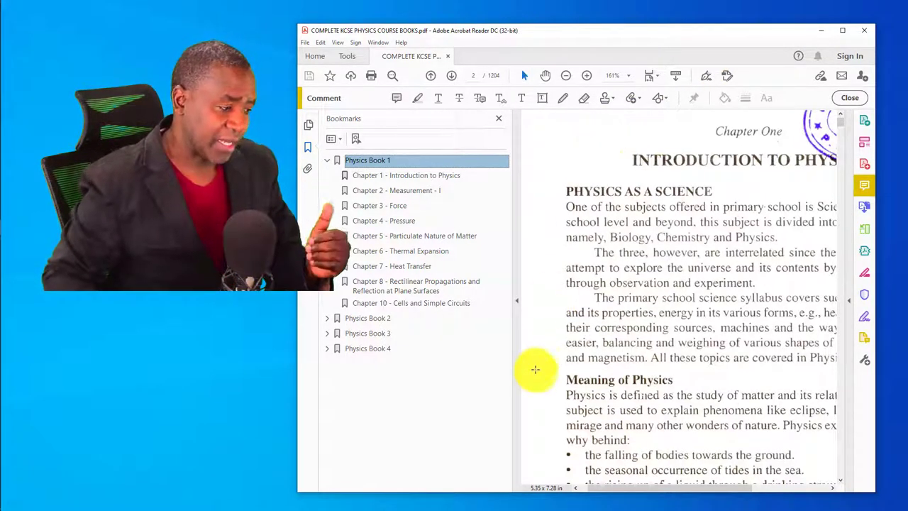
Step: Collapse the Physics Book 1 bookmarks and view the opening pages of Physics Book 2, Book 3 and Book 4
click(328, 160)
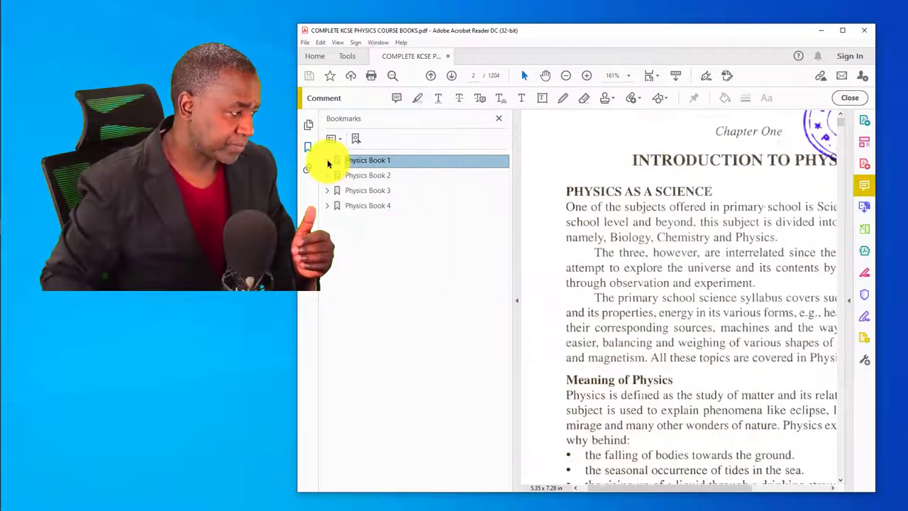
click(363, 176)
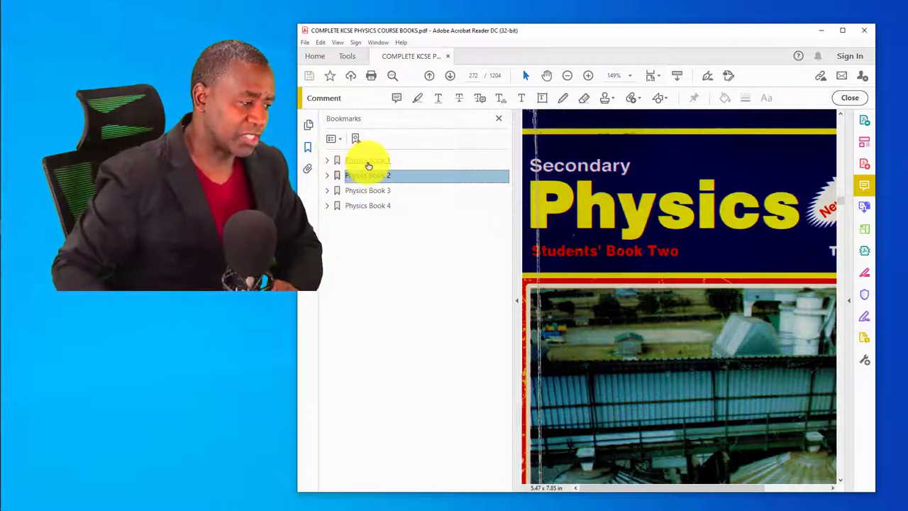
click(366, 192)
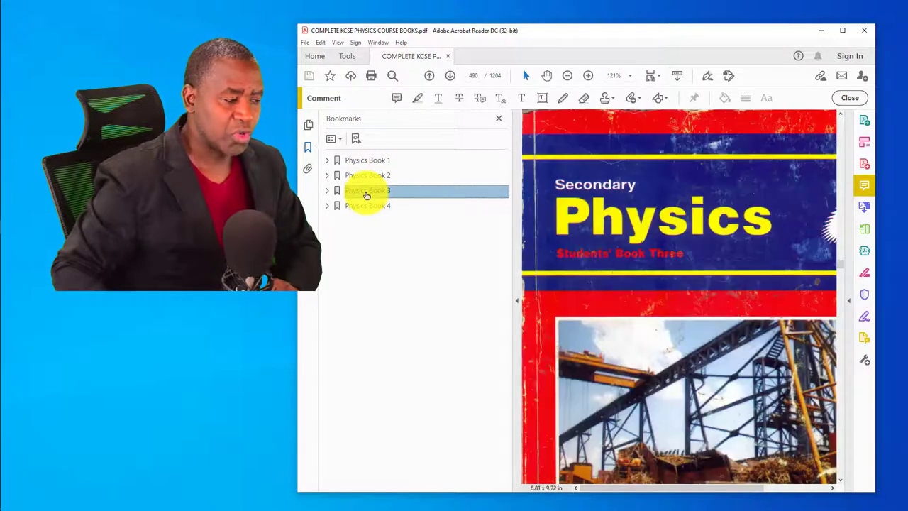
click(363, 207)
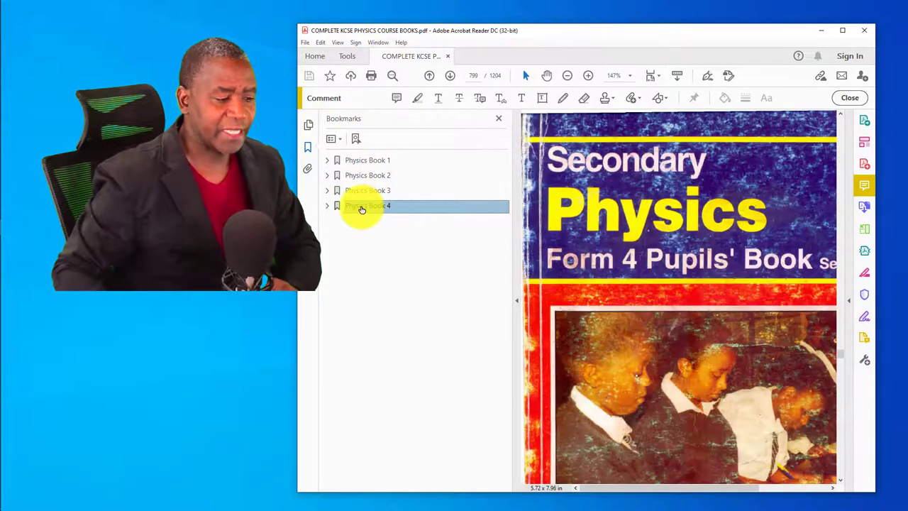
click(362, 207)
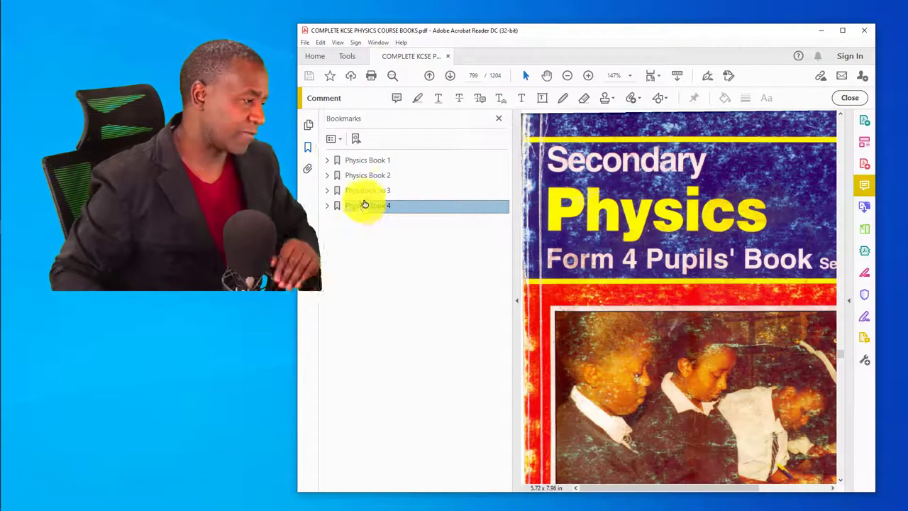
Step: Expand the Physics Book 1 bookmarks and view Chapter 2 - Measurement - I and Chapter 4 - Pressure
click(326, 161)
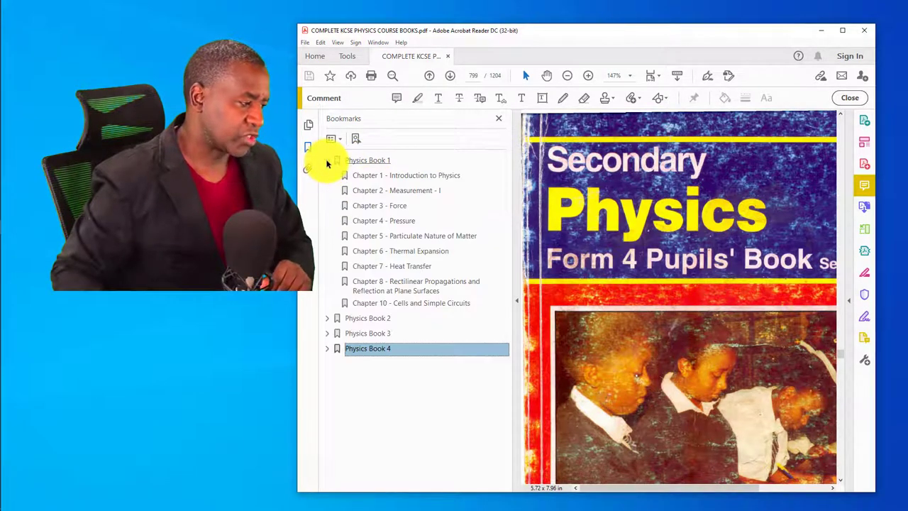
click(367, 191)
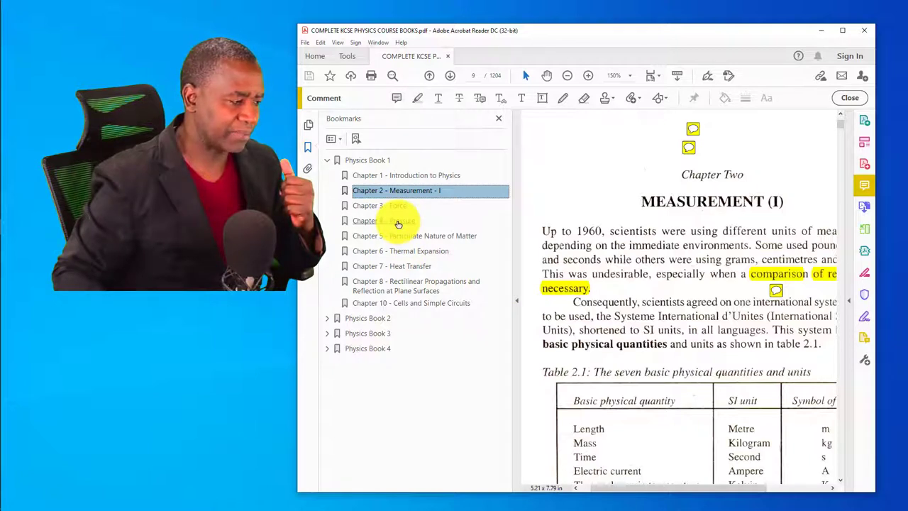
click(398, 224)
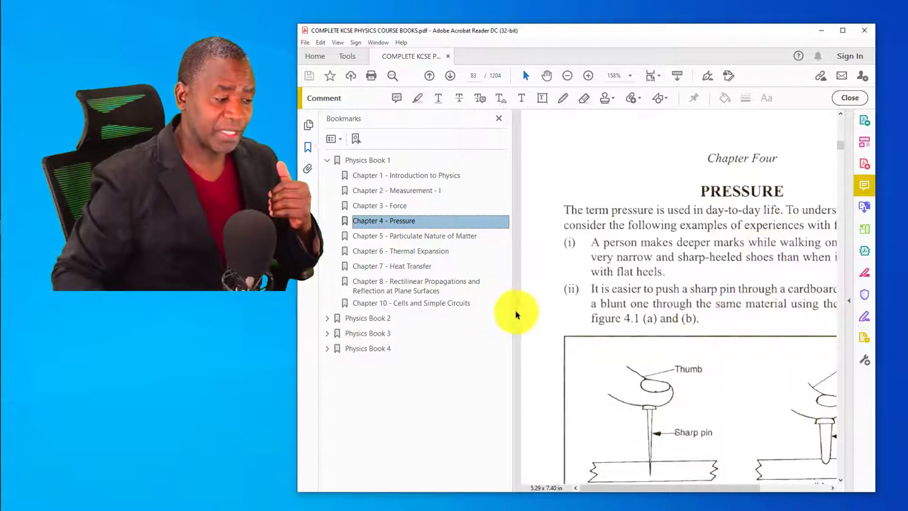
Step: Narrow and hide the bookmarks pane to give the Pressure chapter the full page width
drag(511, 315, 475, 316)
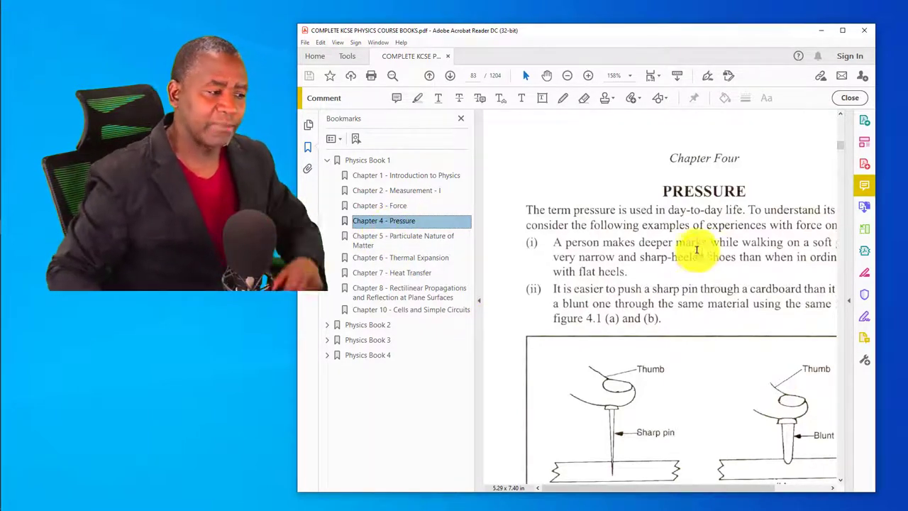
scroll(695, 234, down, 3)
scroll(692, 235, down, 5)
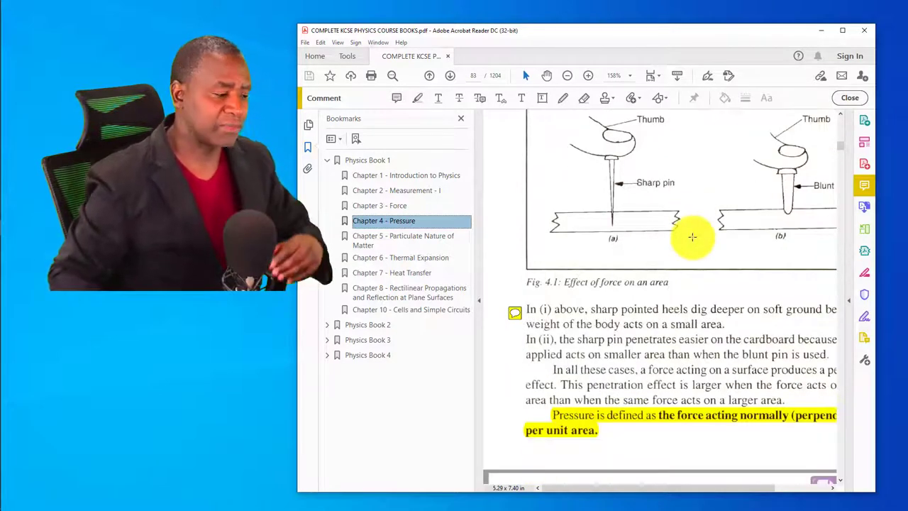
scroll(692, 236, down, 1)
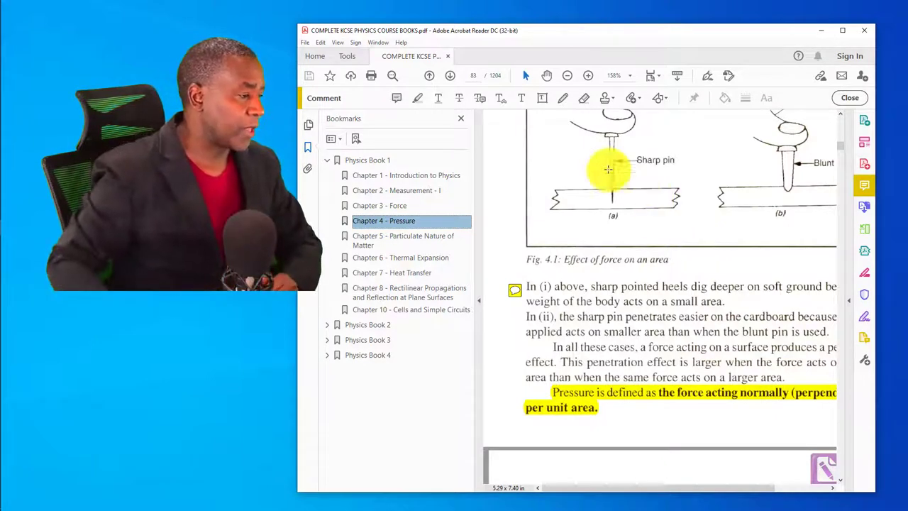
click(478, 304)
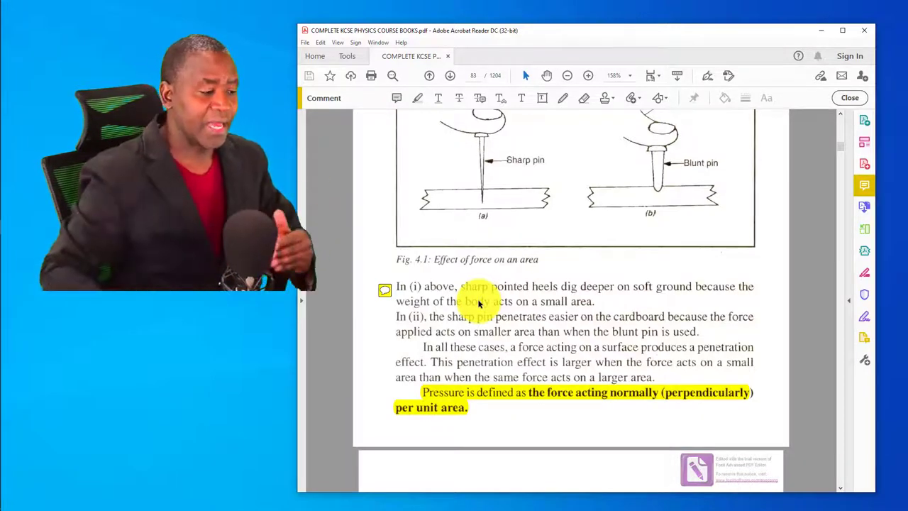
Step: Read the Pressure chapter's section on units of pressure and the worked solution of Example 1
scroll(479, 298, down, 10)
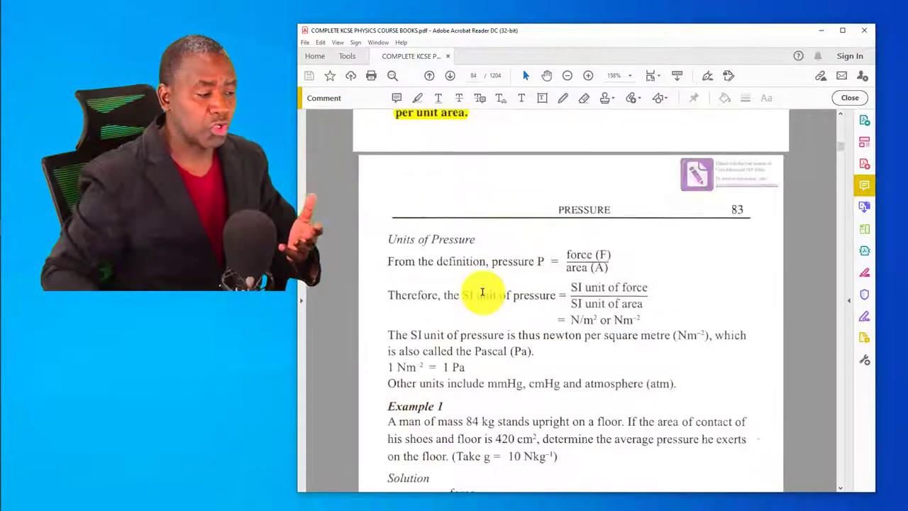
scroll(482, 292, down, 5)
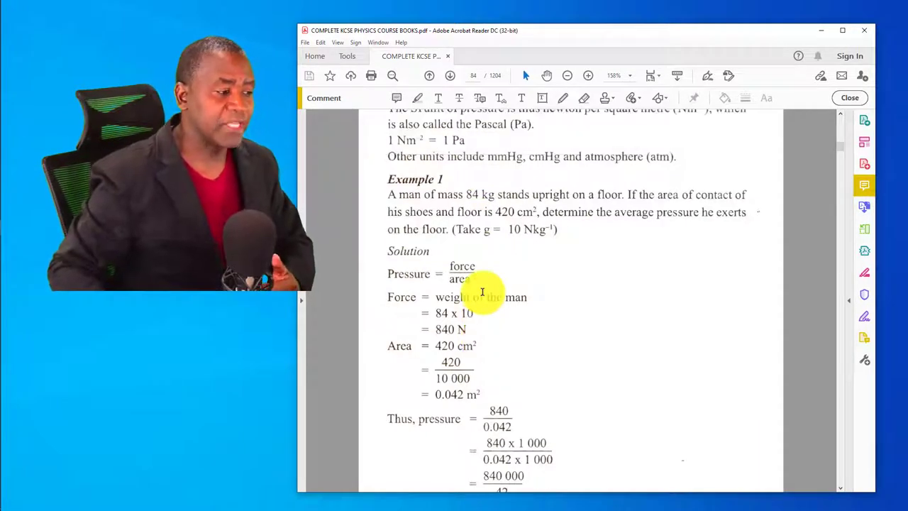
scroll(483, 293, up, 1)
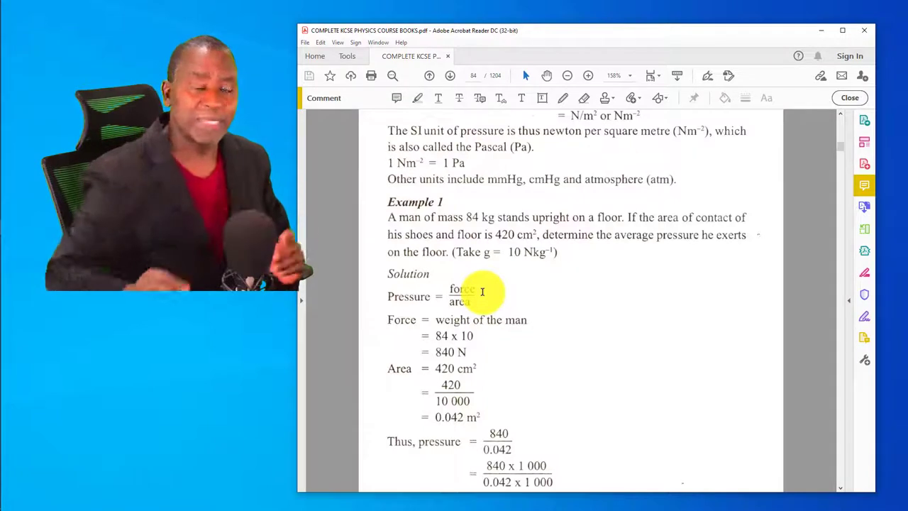
Step: Switch to the Word document PHYSICS FORM 1 REVISION QUESTION - SMART DOCUMENT and reposition and narrow its window beside the presenter
mouse_move(10, 172)
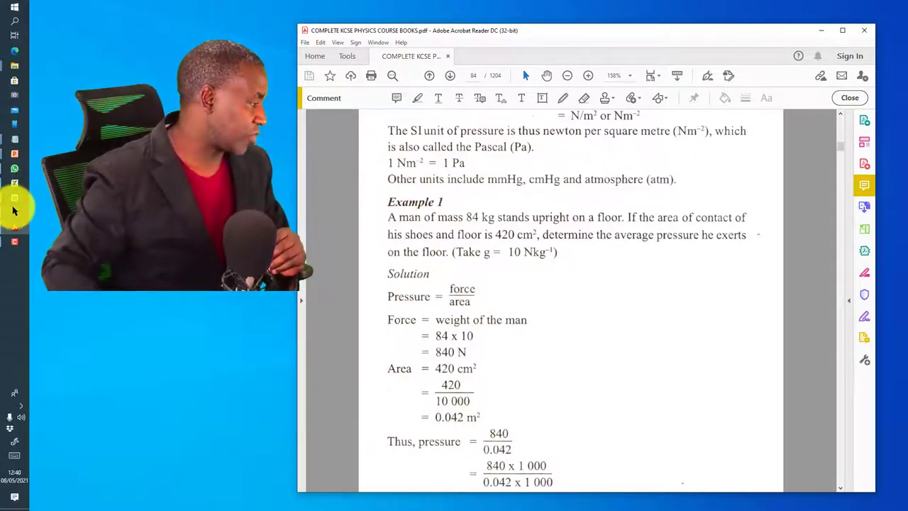
mouse_move(20, 205)
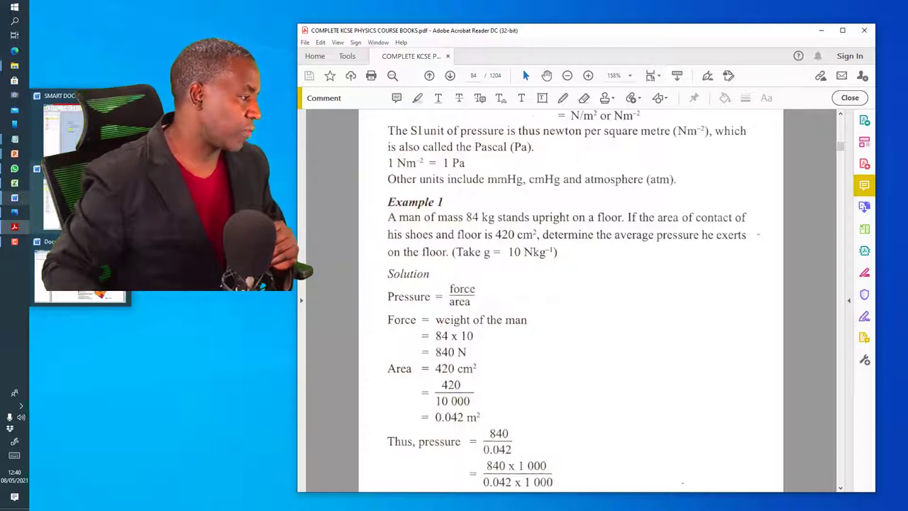
click(32, 170)
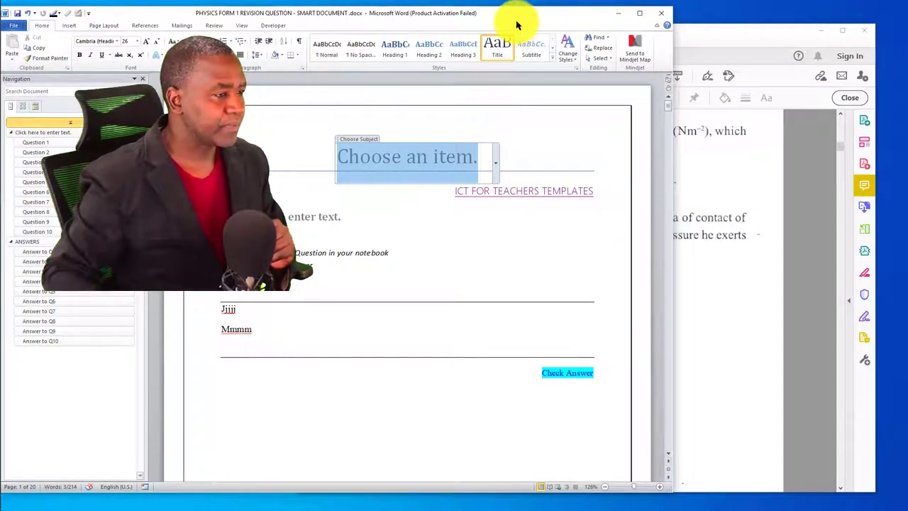
drag(517, 25, 723, 34)
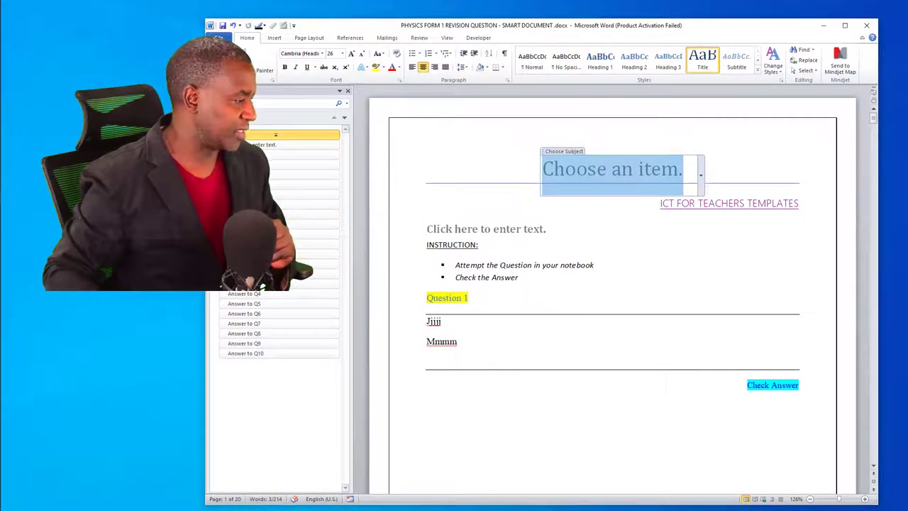
drag(207, 255, 299, 258)
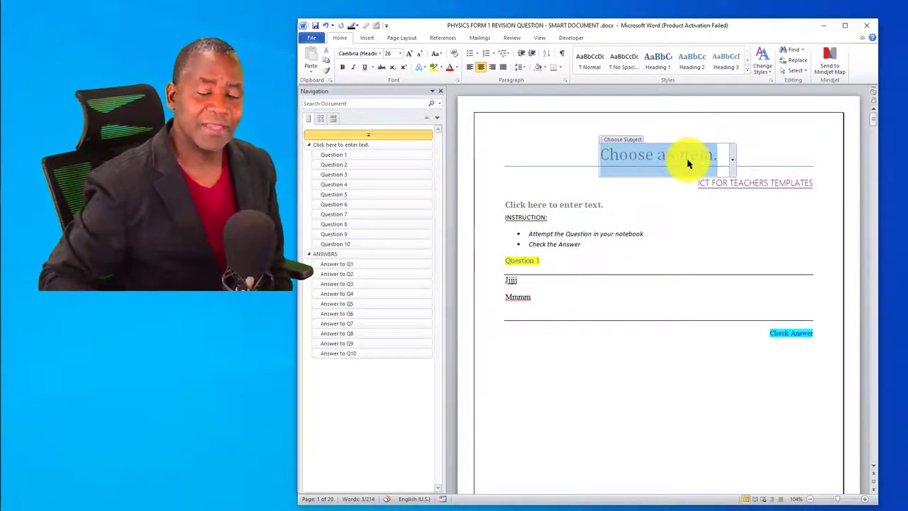
Step: Review the subjects in the title's Choose Subject control and select Physics
click(734, 164)
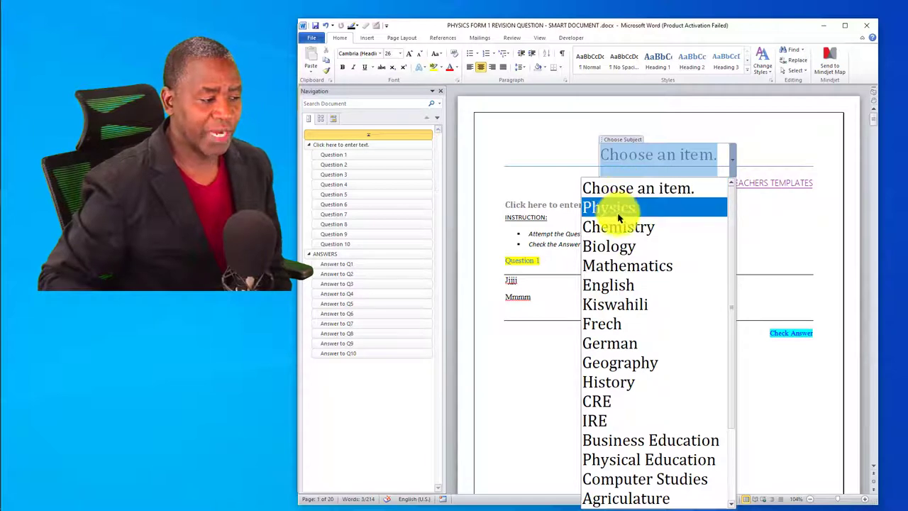
scroll(638, 293, down, 2)
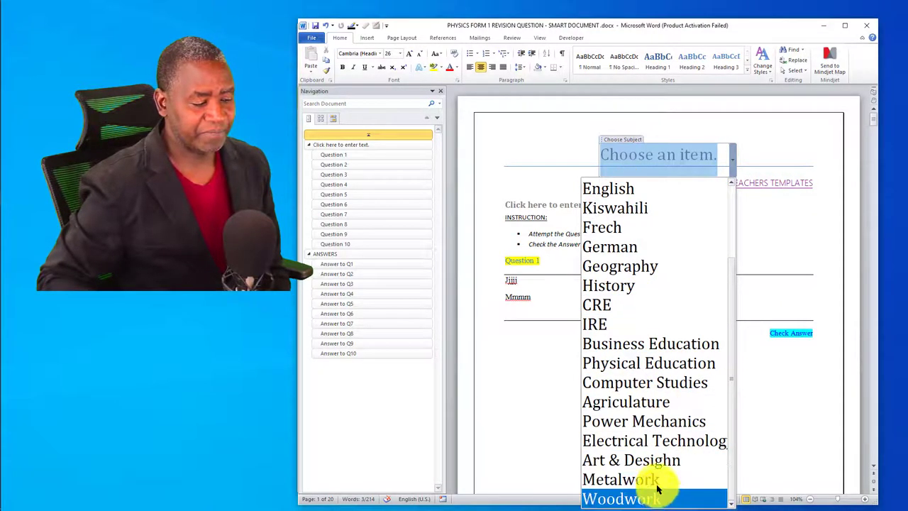
scroll(654, 266, up, 2)
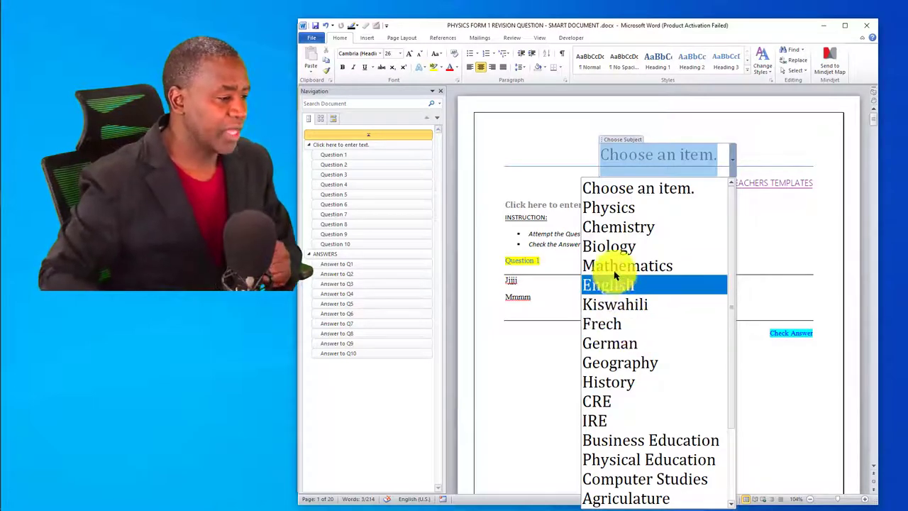
click(631, 209)
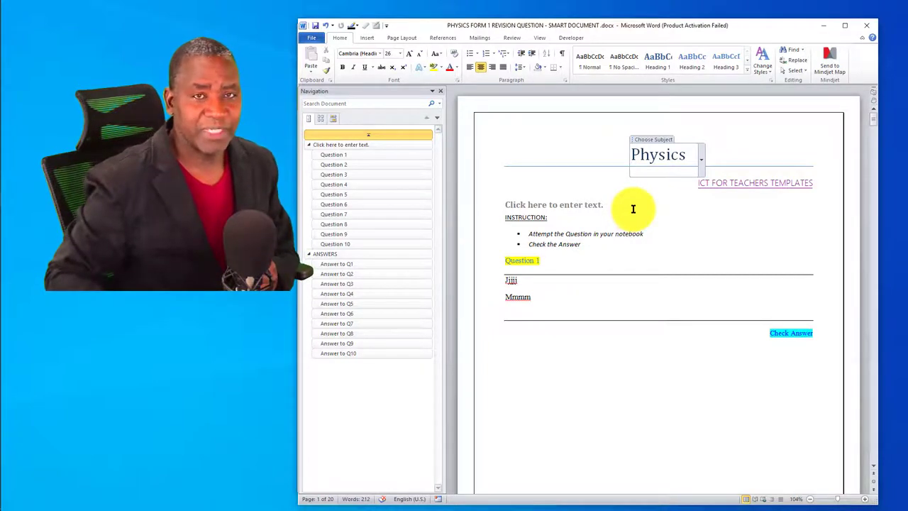
Step: Try left and right alignment on the Physics title and return it to centred
click(635, 144)
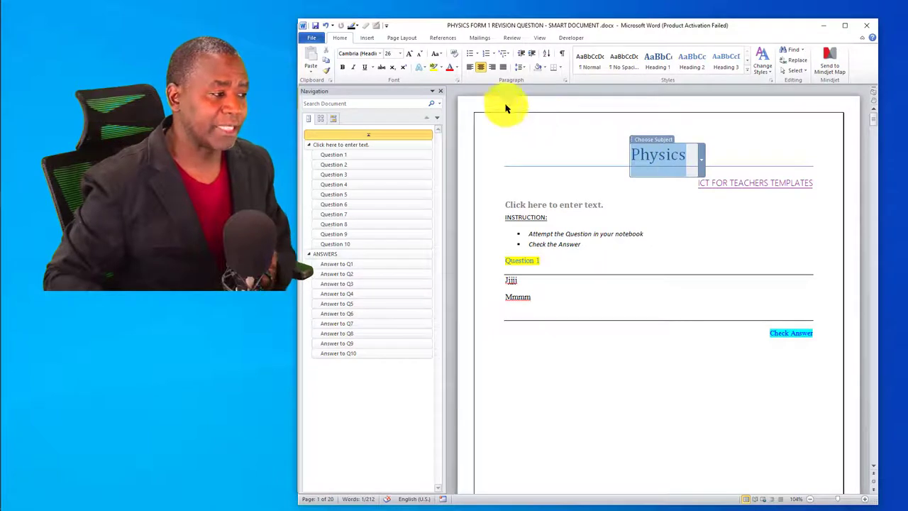
click(469, 67)
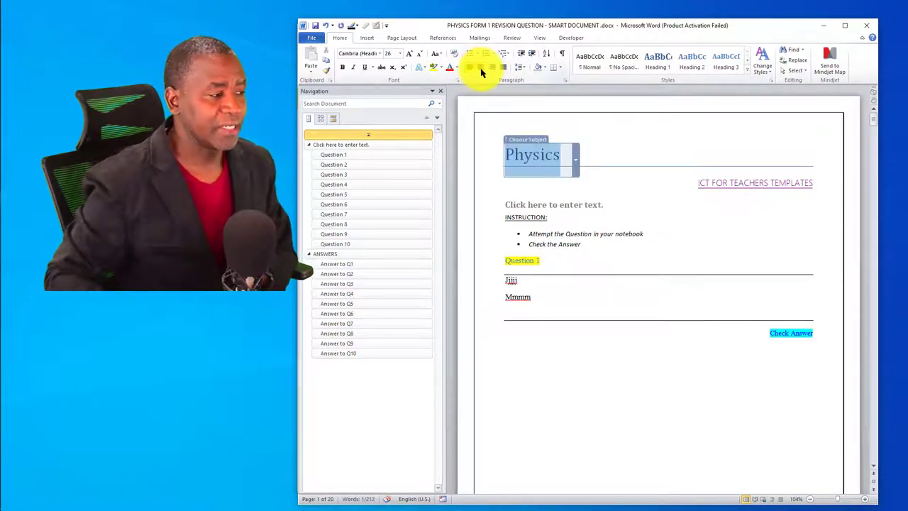
click(494, 68)
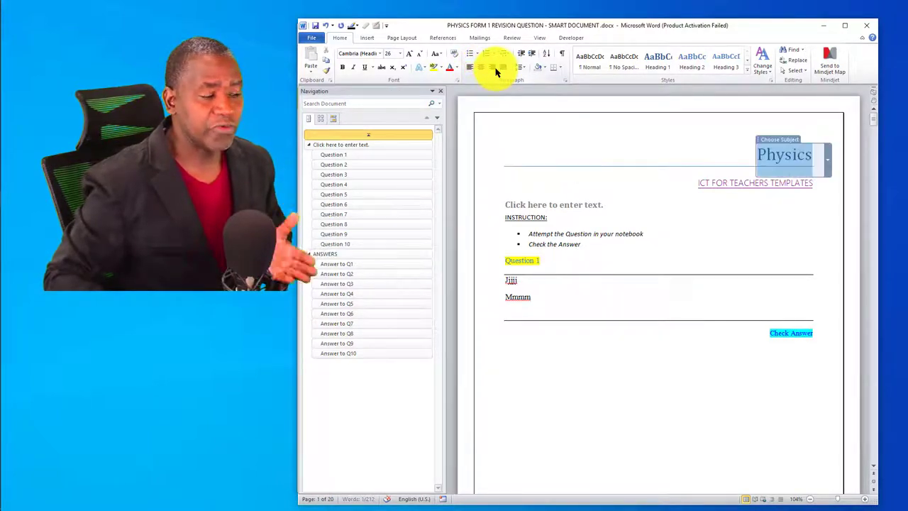
click(483, 68)
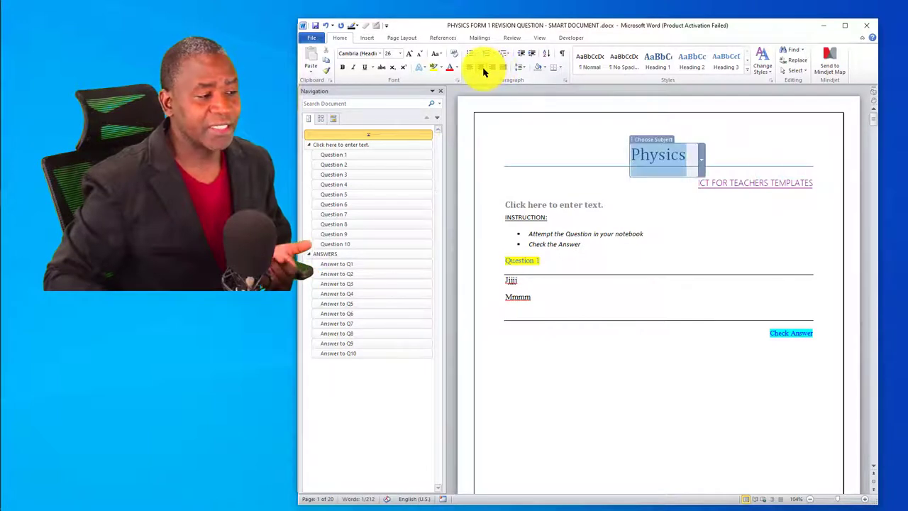
Step: Enlarge the Physics title to 72 pt, reduce it to 36 pt and deselect it
click(409, 53)
click(409, 54)
click(412, 55)
click(411, 55)
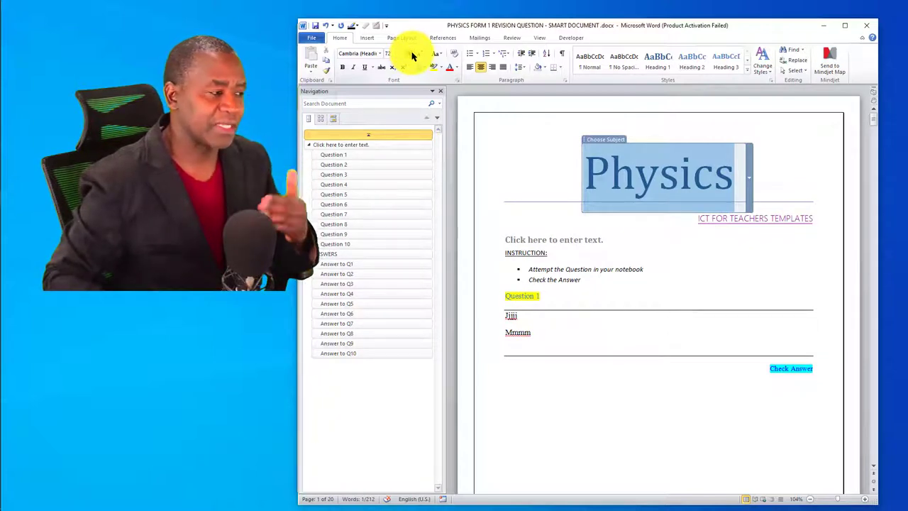
click(422, 55)
click(422, 55)
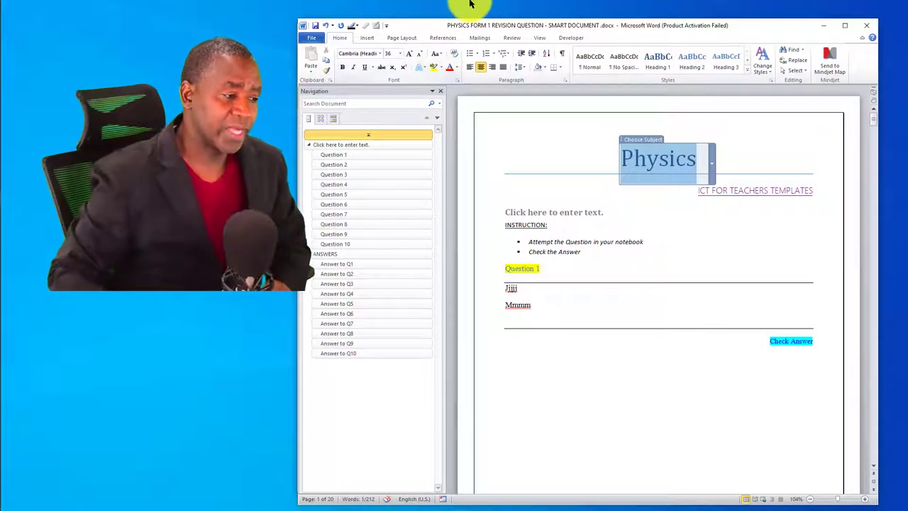
click(734, 150)
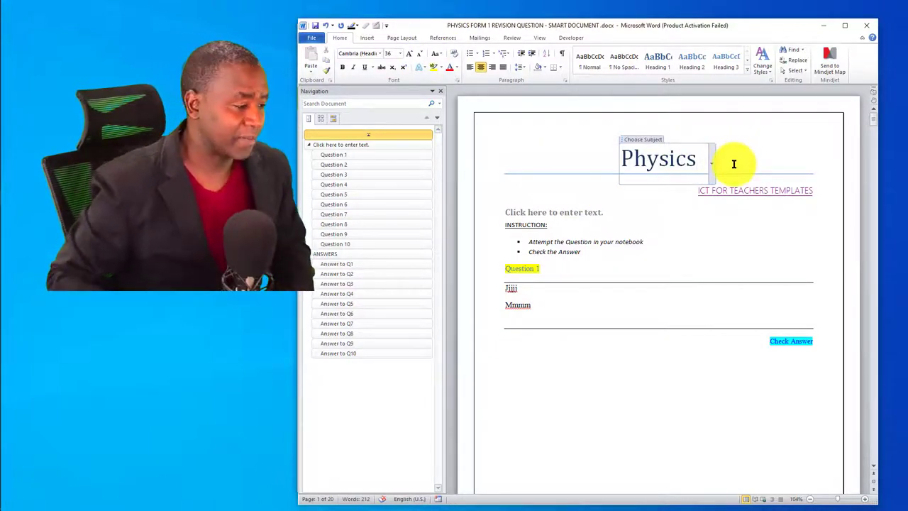
Step: Follow the ICT FOR TEACHERS TEMPLATES hyperlink below the Physics title to its YouTube channel page
click(750, 208)
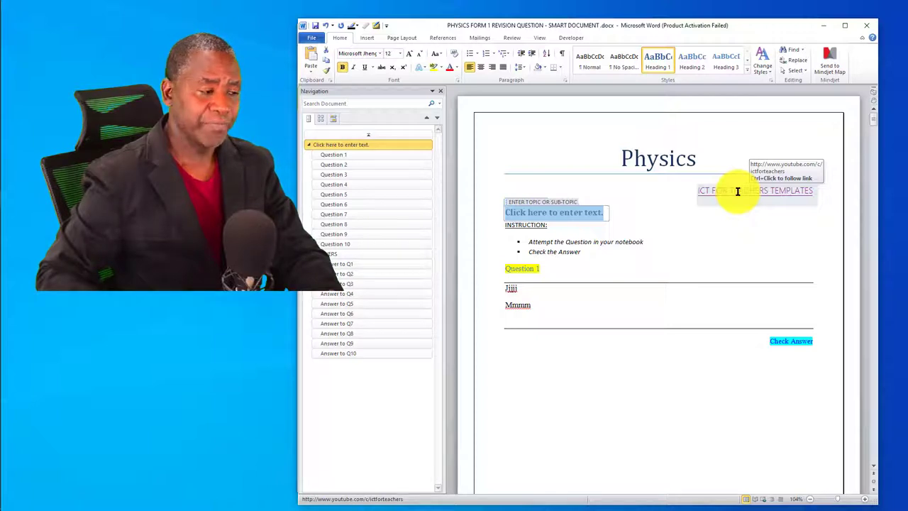
click(737, 191)
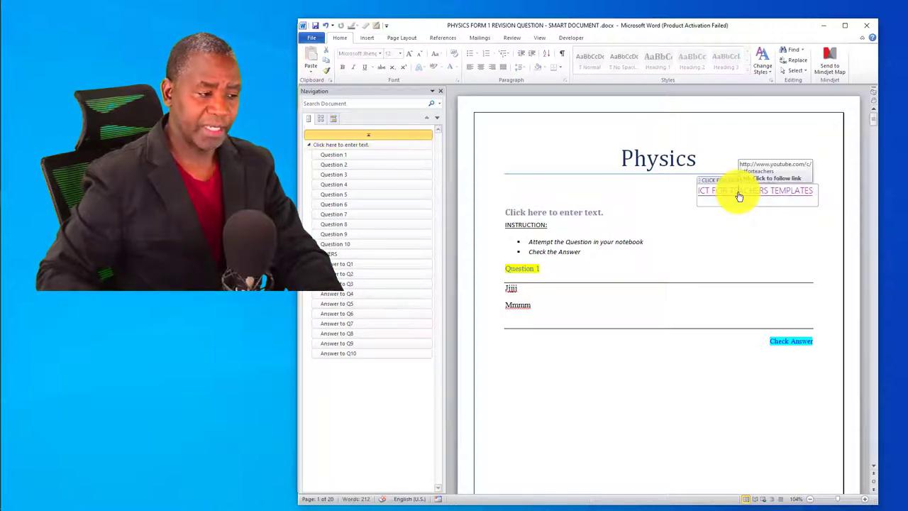
ctrl+click(738, 196)
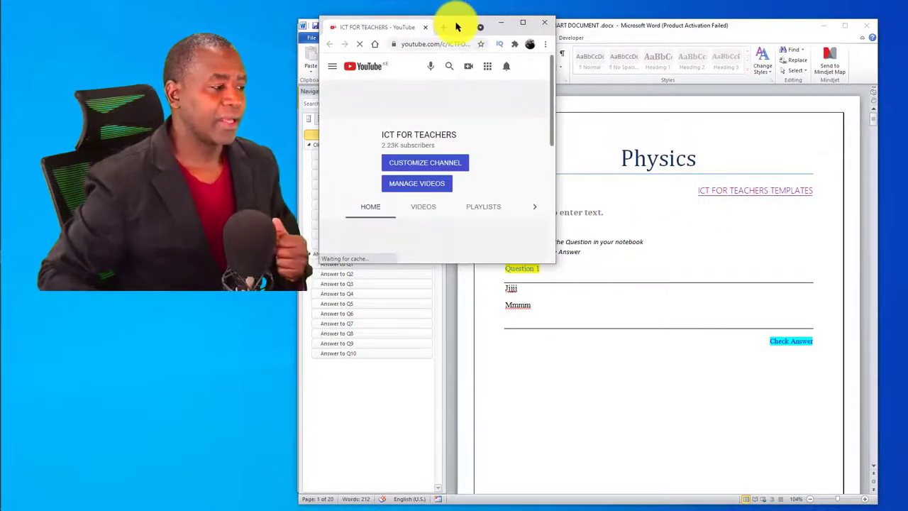
Step: Enlarge the browser window showing the YouTube channel until it covers the Word window beside the presenter
click(522, 23)
double_click(560, 14)
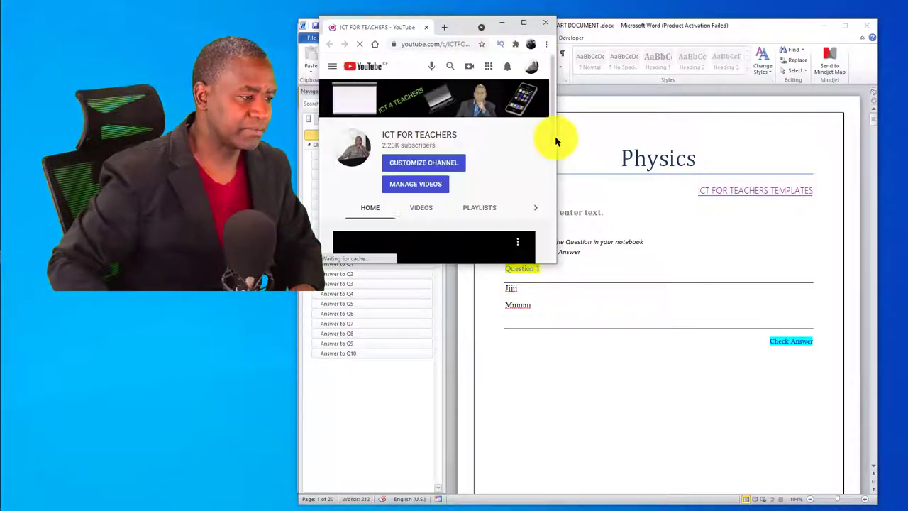
drag(556, 138, 876, 181)
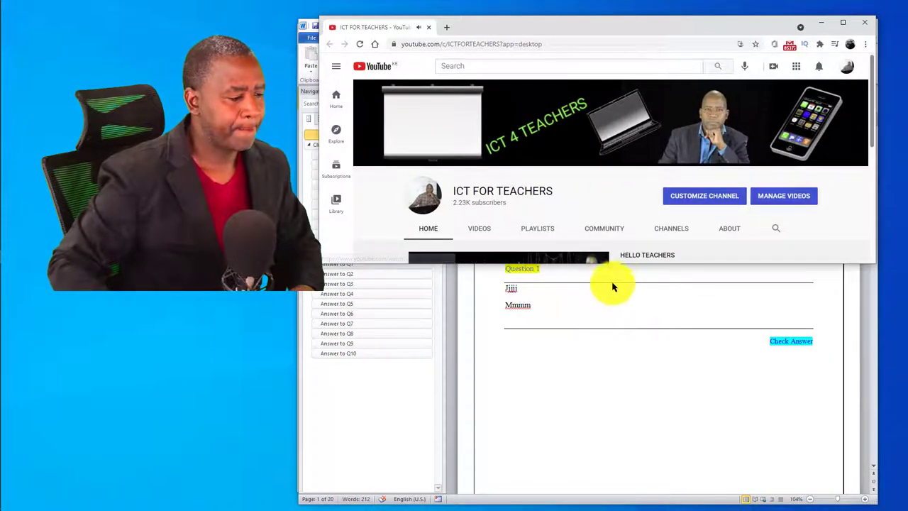
drag(619, 285, 628, 501)
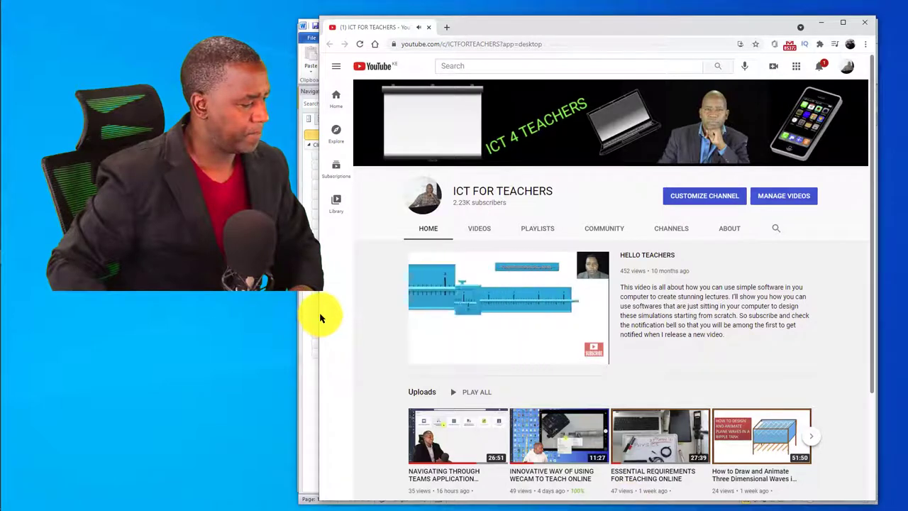
drag(314, 312, 296, 320)
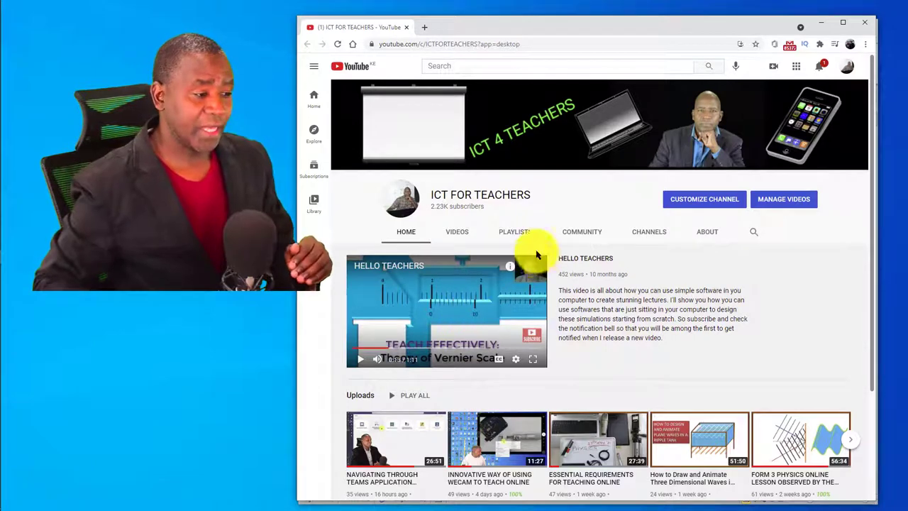
Step: Look over the ICT FOR TEACHERS channel's home page and minimise the browser to return to the Word document
scroll(546, 277, down, 3)
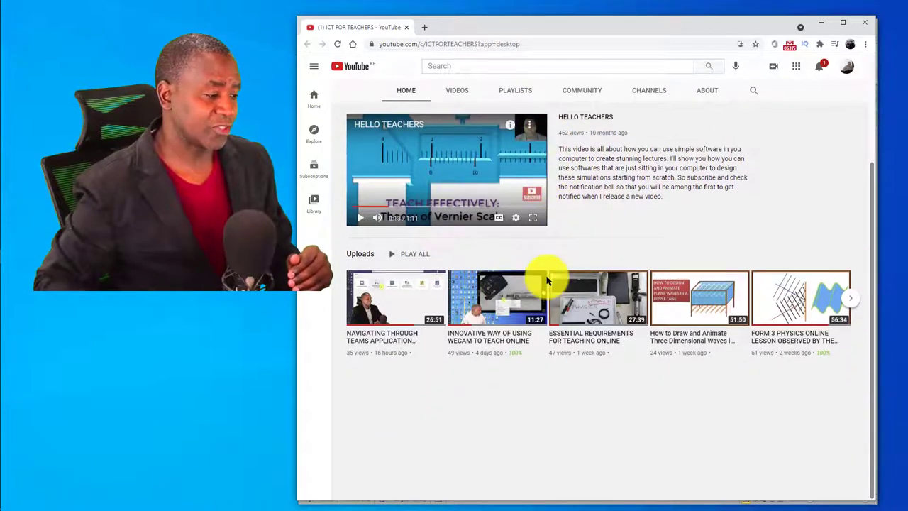
scroll(546, 283, up, 3)
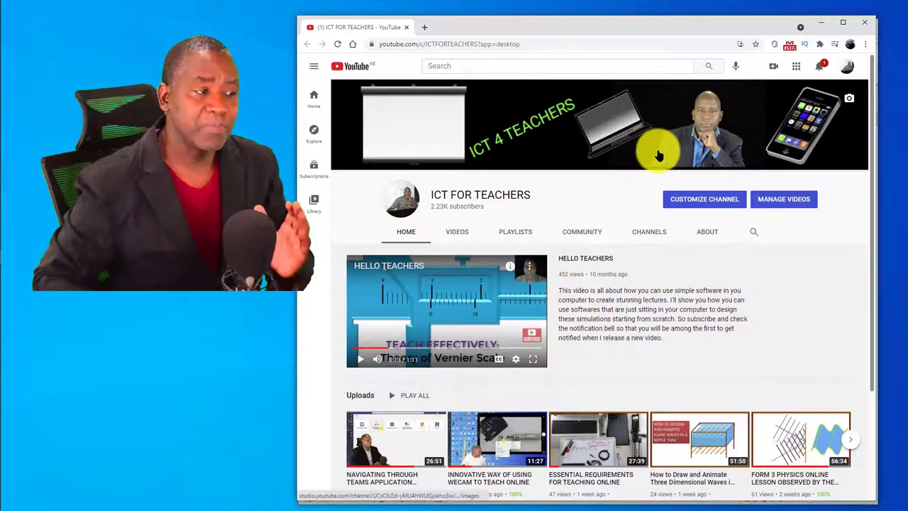
click(820, 22)
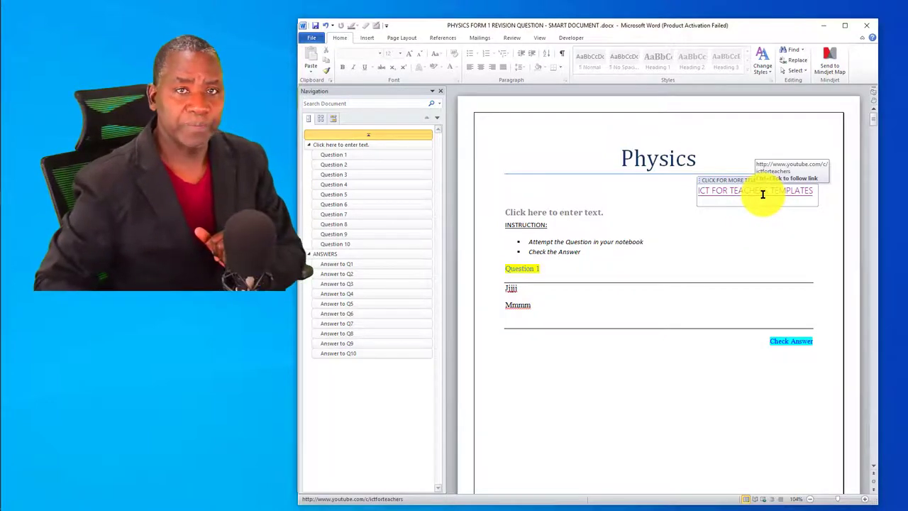
Step: Select the topic or sub-topic placeholder, shift the Word window aside and switch to the physics course books PDF in Acrobat Reader
click(587, 212)
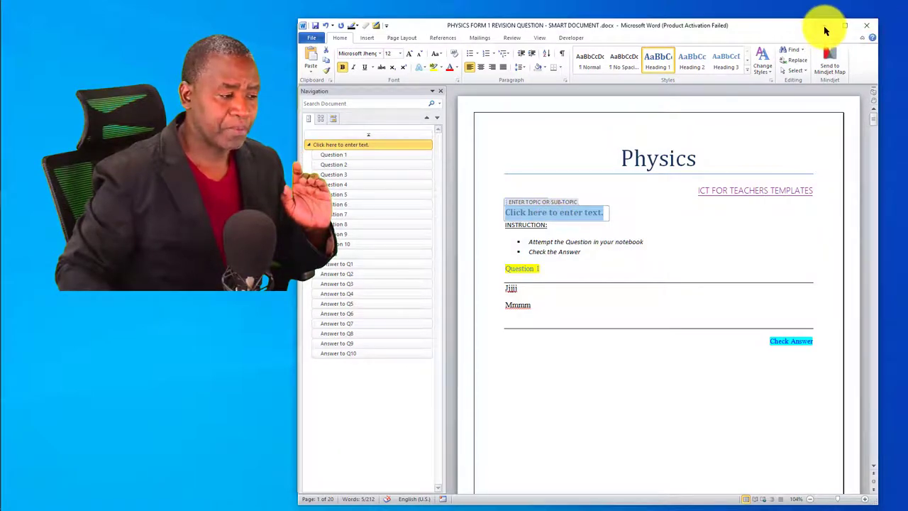
drag(792, 24, 772, 51)
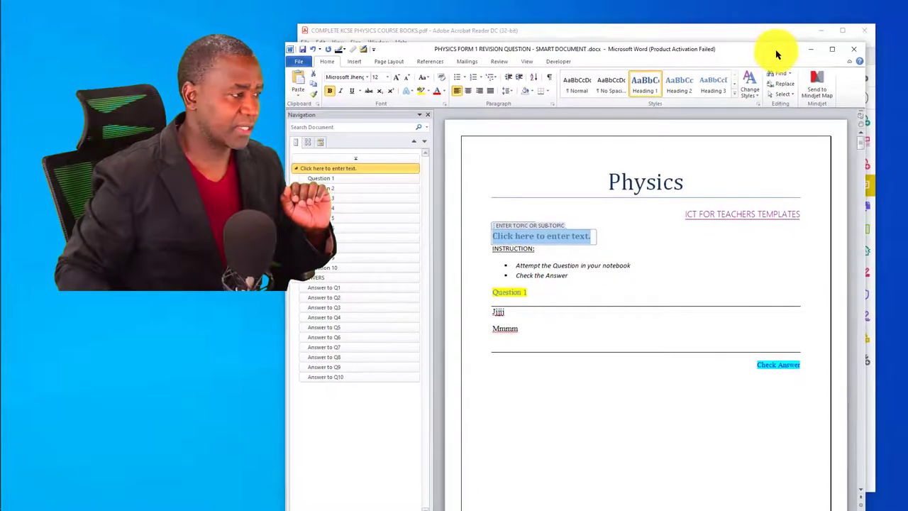
click(734, 32)
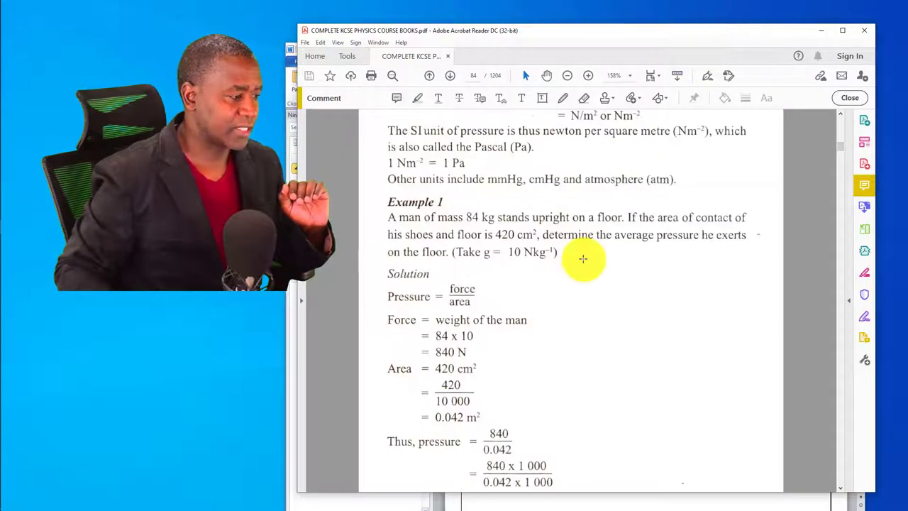
Step: Browse the opening pages of Chapter Four, Pressure, from the chapter title to the Units of Pressure section
scroll(582, 258, up, 3)
scroll(582, 258, up, 20)
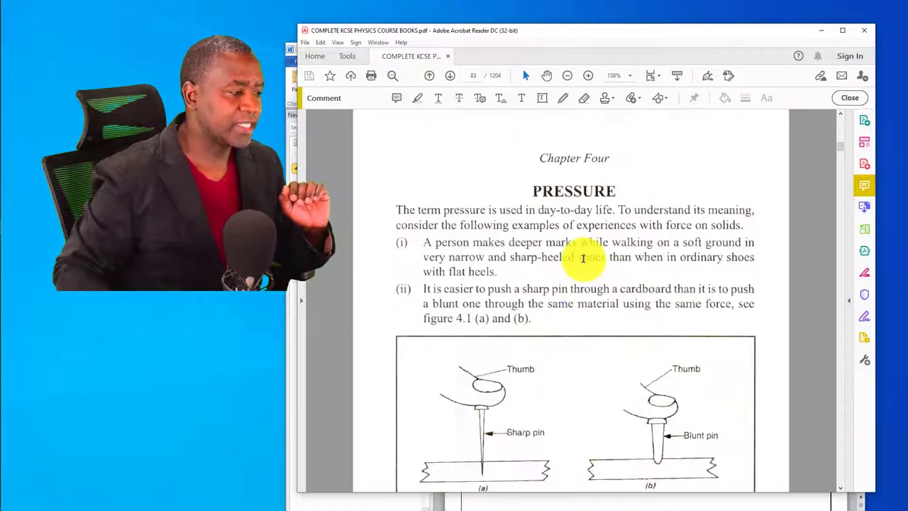
scroll(582, 258, down, 3)
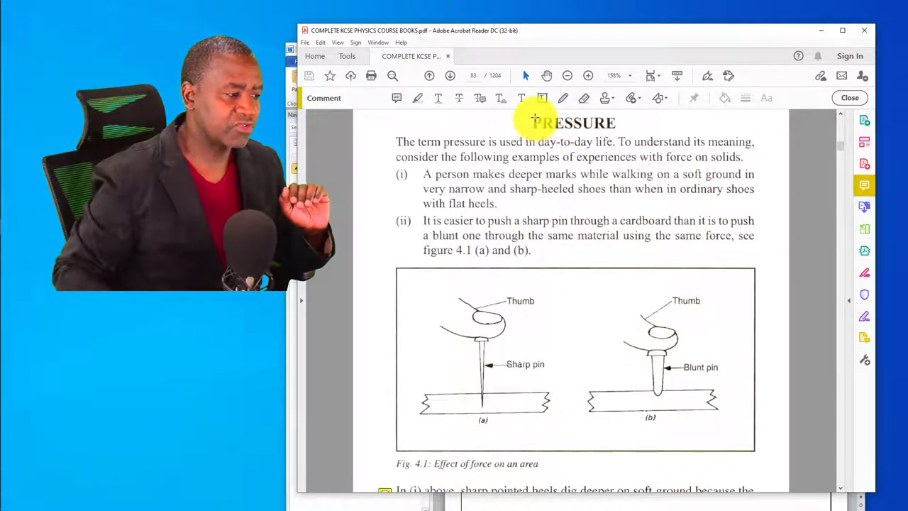
click(533, 119)
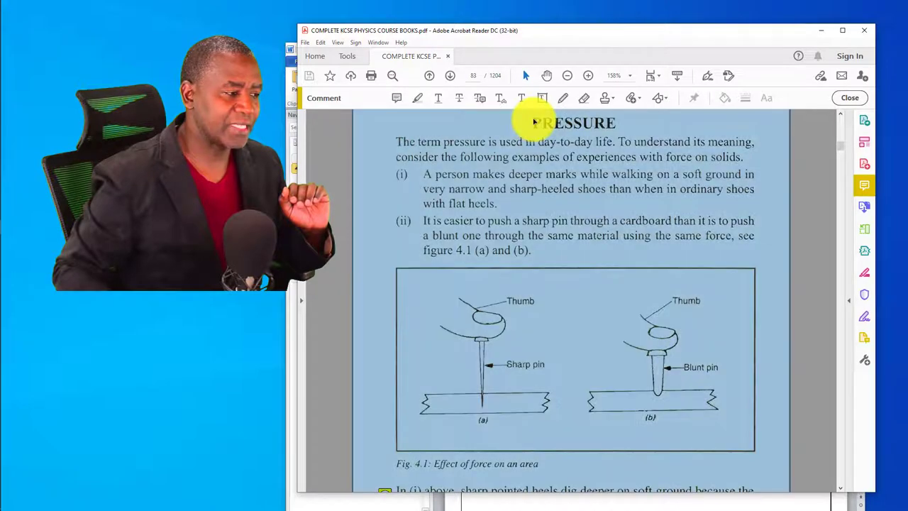
scroll(505, 213, down, 8)
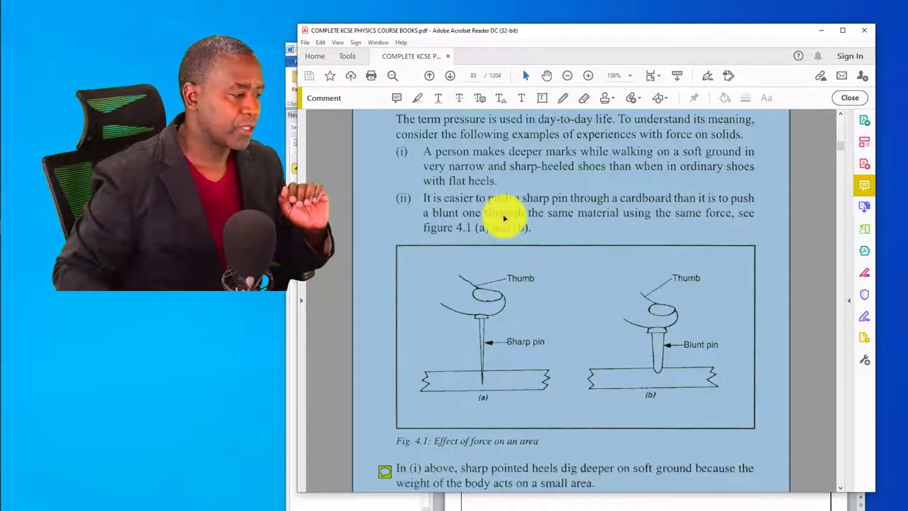
scroll(503, 214, down, 4)
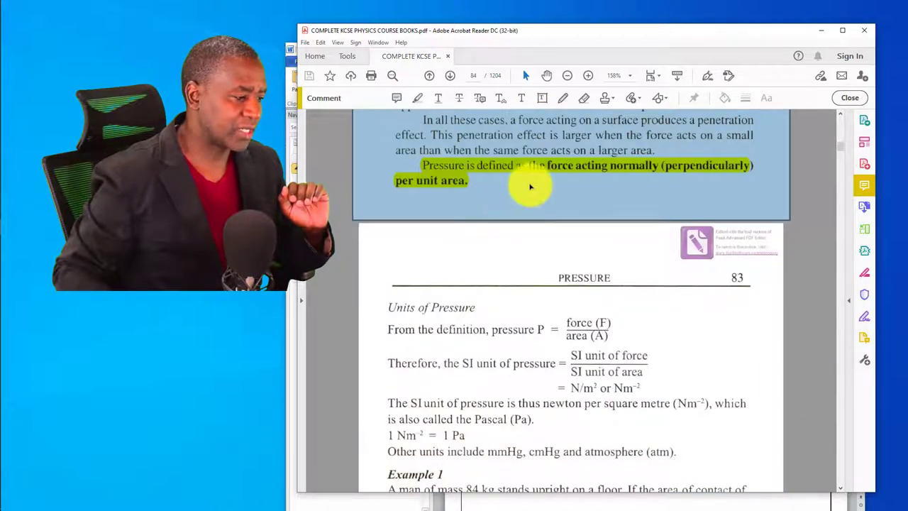
click(521, 225)
scroll(517, 239, down, 4)
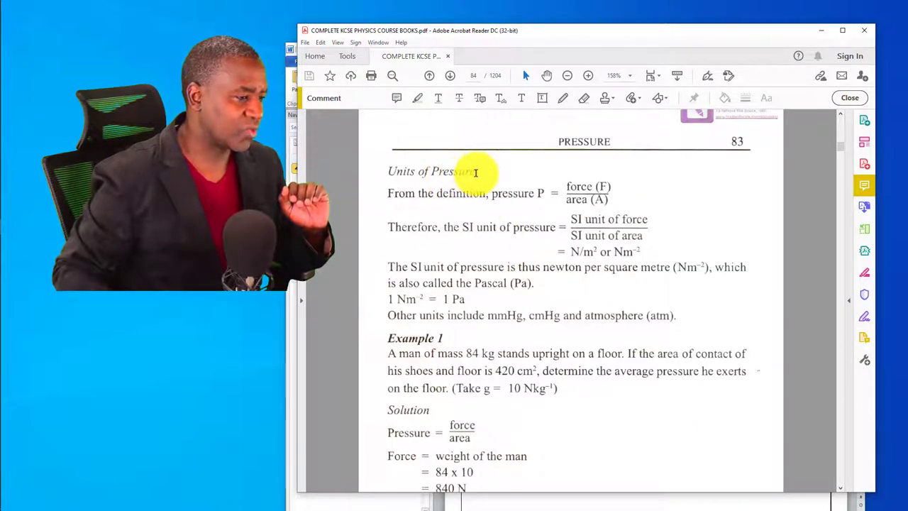
Step: Copy the word Pressure from the Units of Pressure heading and paste it as text only into the Word document's topic placeholder
drag(475, 172, 431, 173)
key(ctrl+c)
click(477, 175)
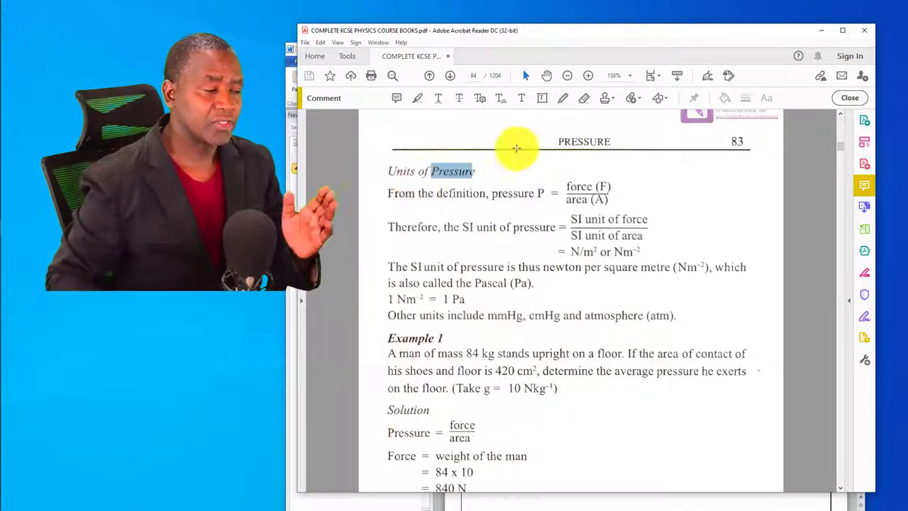
click(821, 31)
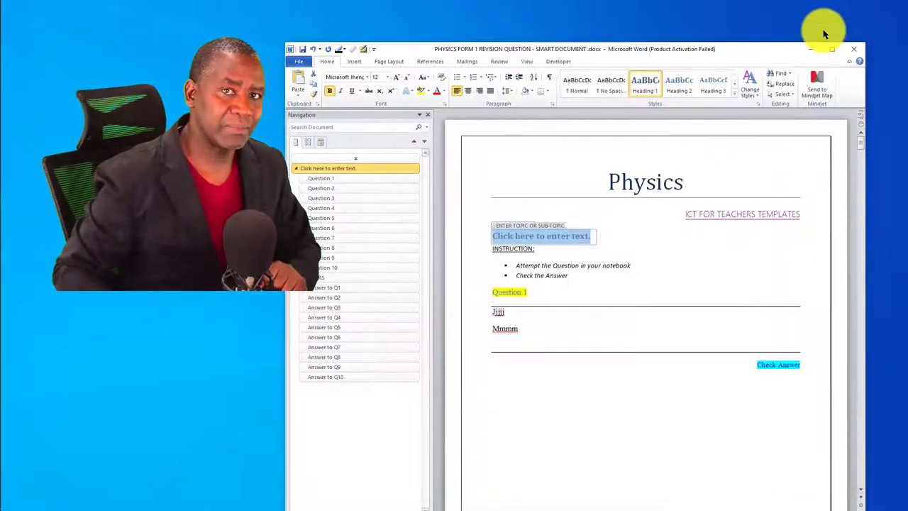
right_click(520, 244)
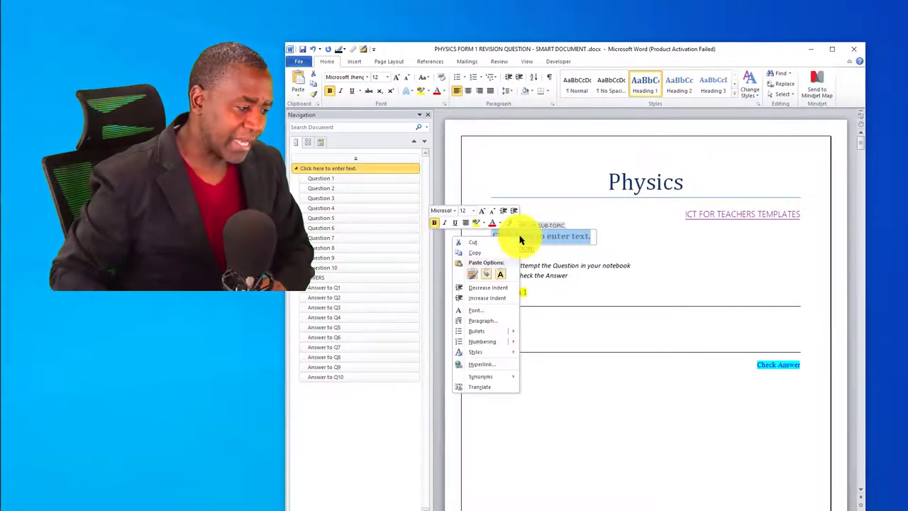
click(500, 274)
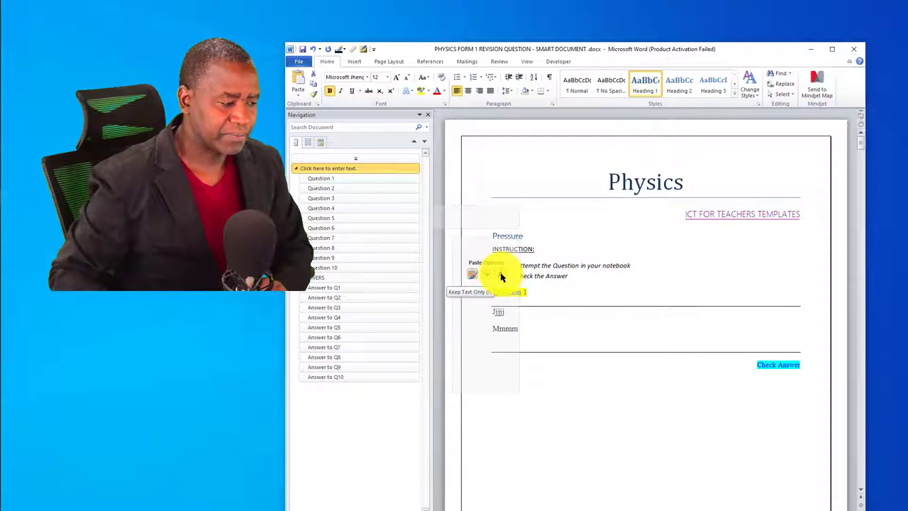
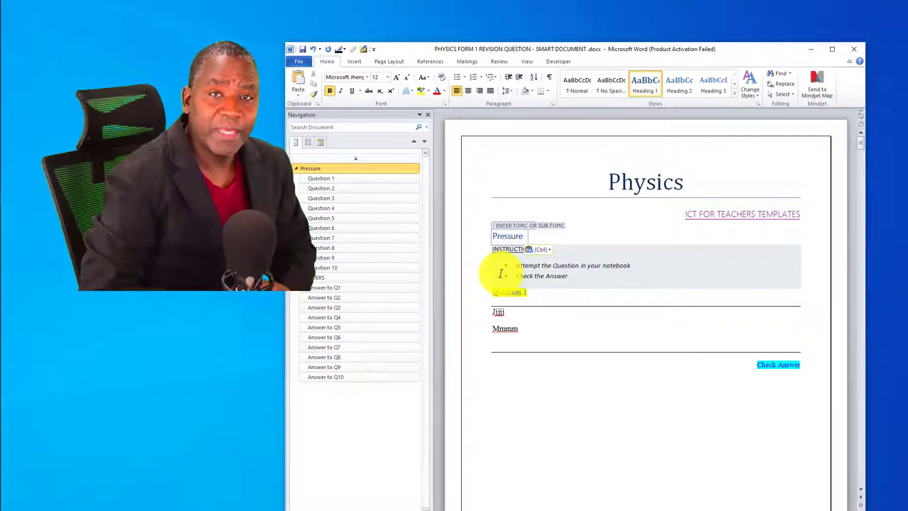
Step: Enlarge the Pressure topic to 14 pt, return it to 12 pt and deselect it
click(492, 227)
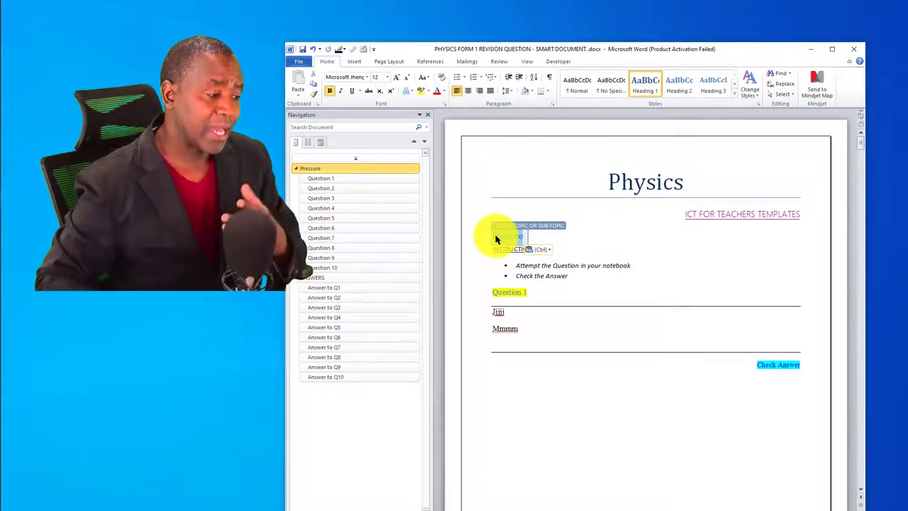
click(514, 173)
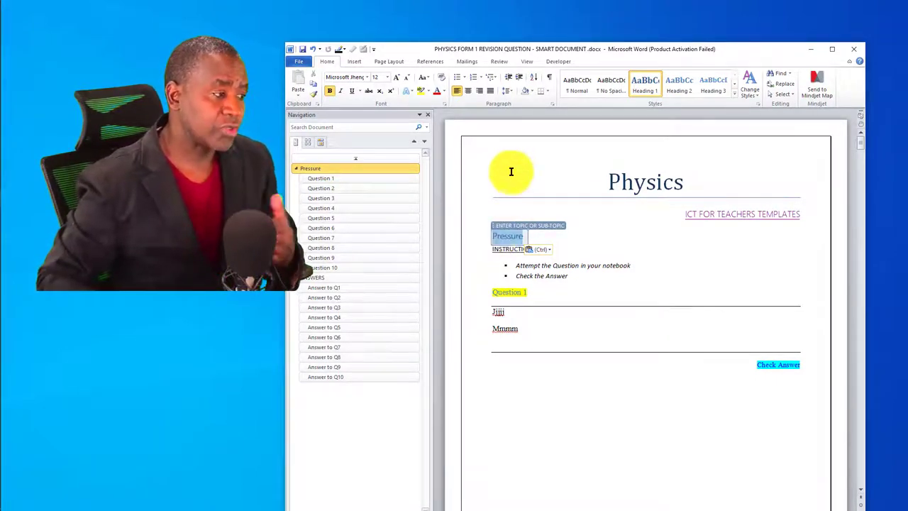
click(398, 78)
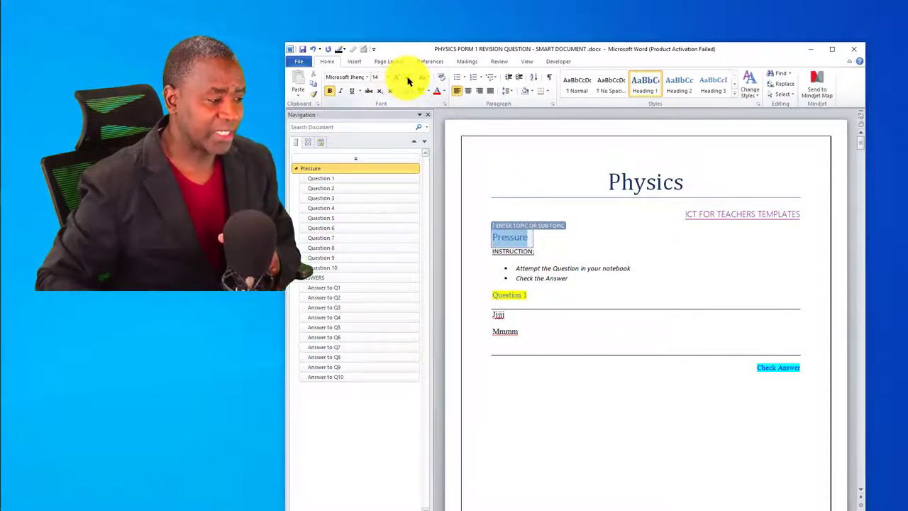
click(407, 78)
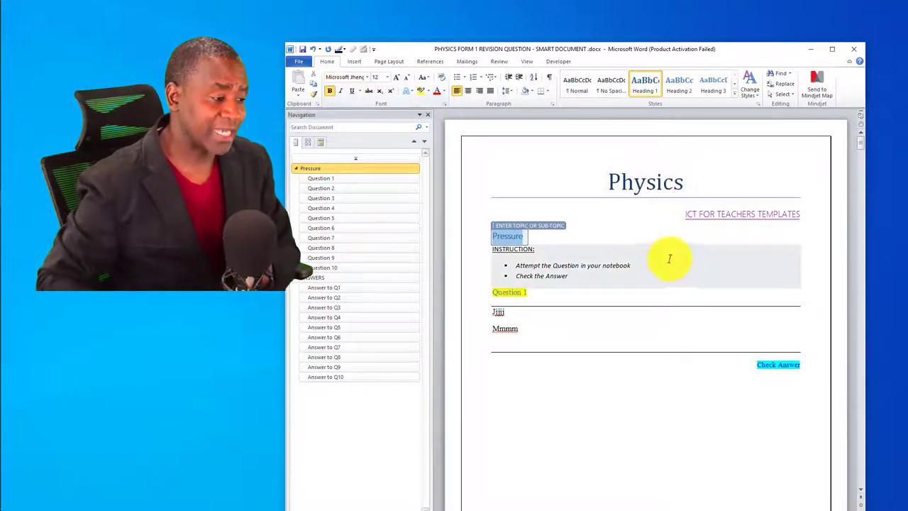
click(653, 239)
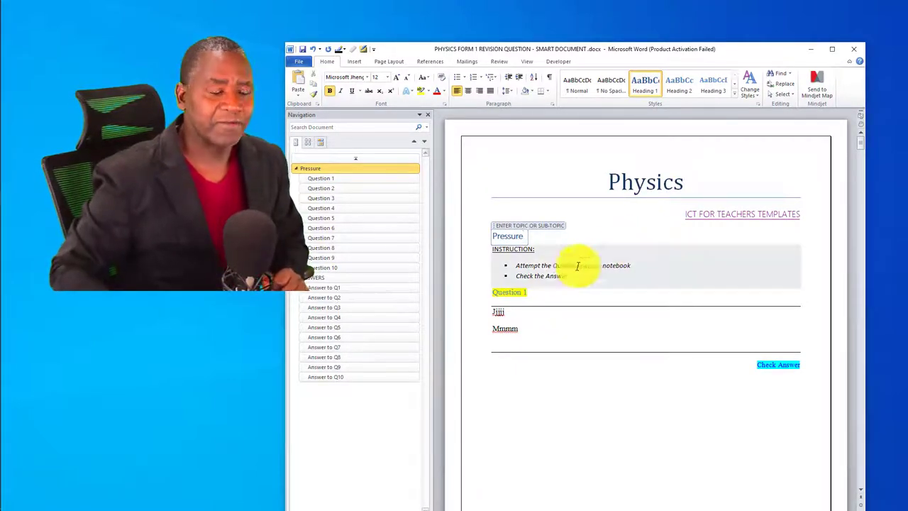
Step: Clear the two lines of sample text and the leftover blank line from the Question 1 entry field
click(541, 264)
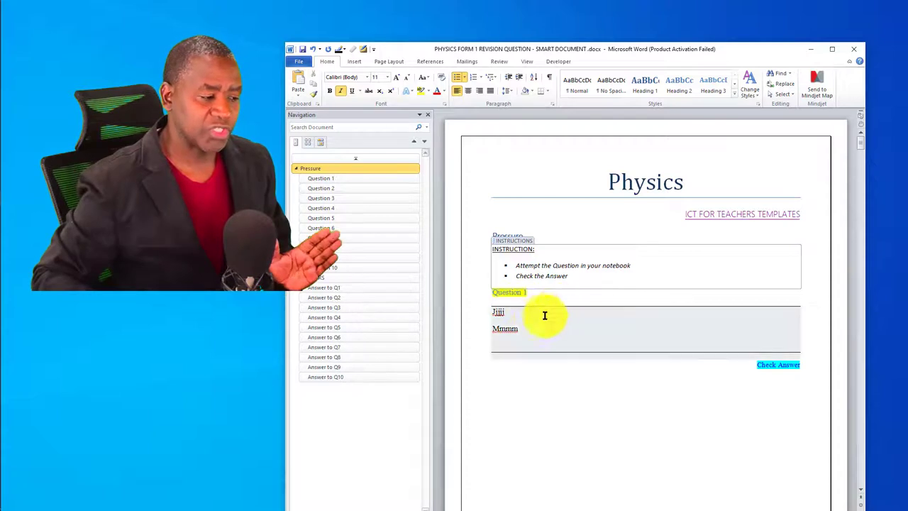
click(516, 317)
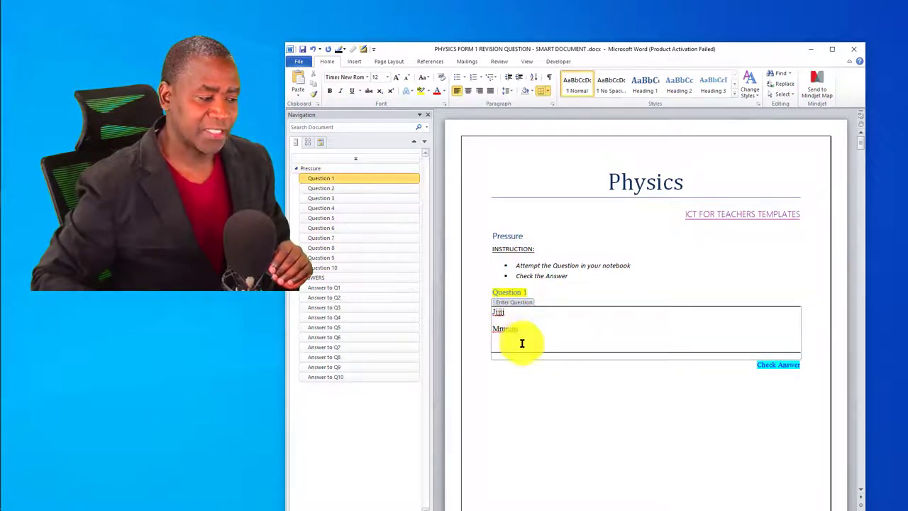
drag(519, 329, 494, 312)
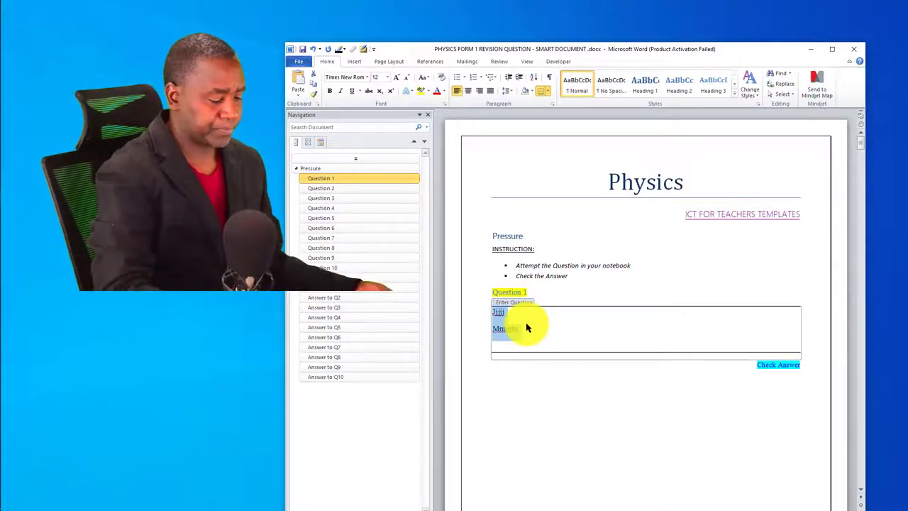
key(BackSpace)
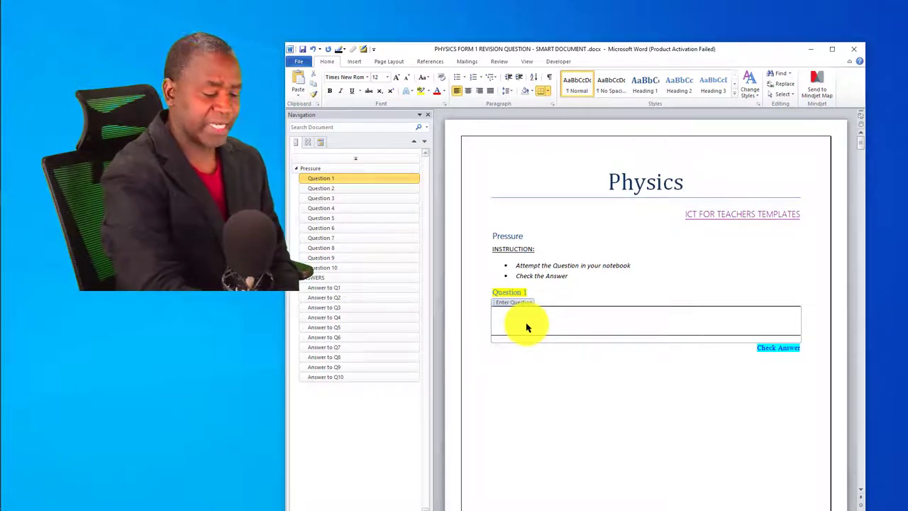
key(Delete)
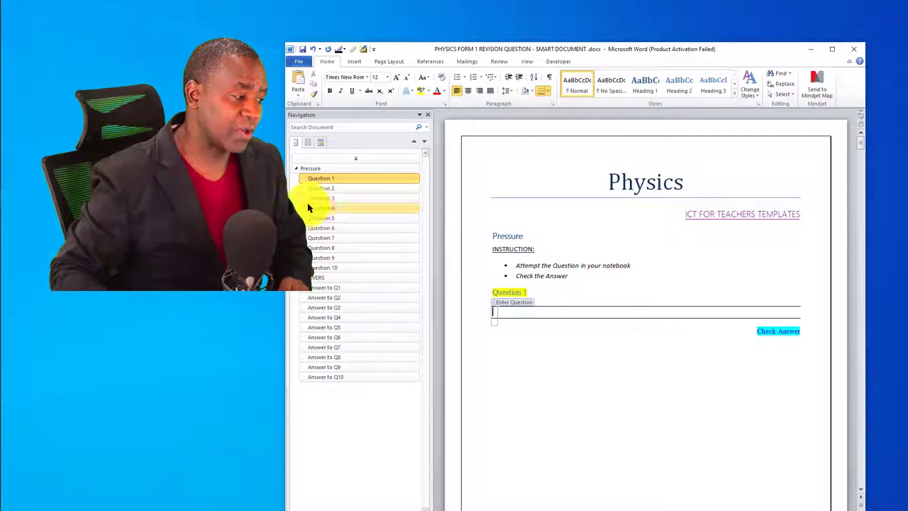
Step: Jump to the Question 2 heading, view its entry field and return to the start of the document
click(328, 189)
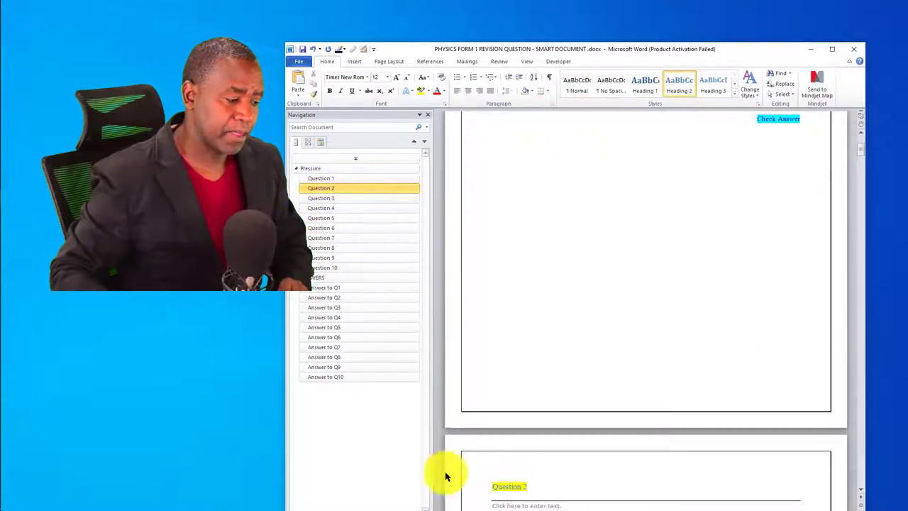
scroll(536, 431, down, 3)
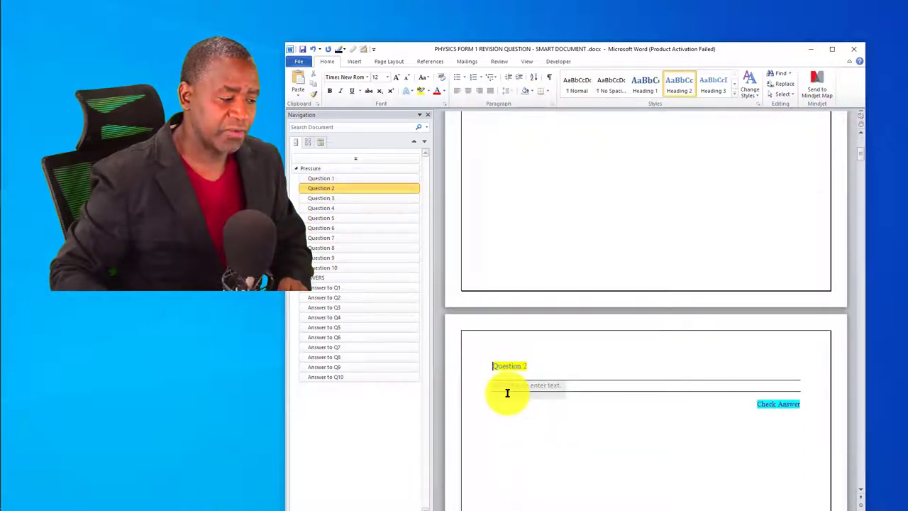
scroll(507, 393, up, 10)
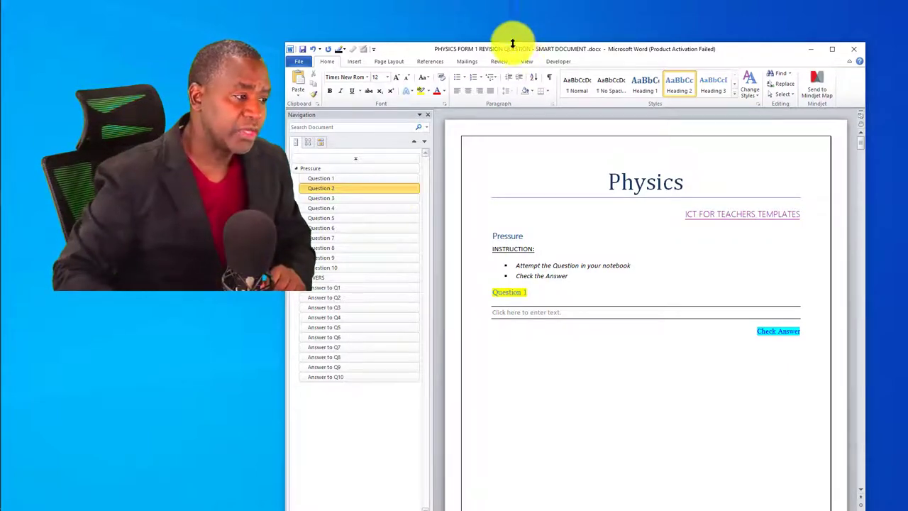
Step: Toggle the navigation pane off and back on, narrow it, and reposition the document window so its whole height fits the screen
click(523, 63)
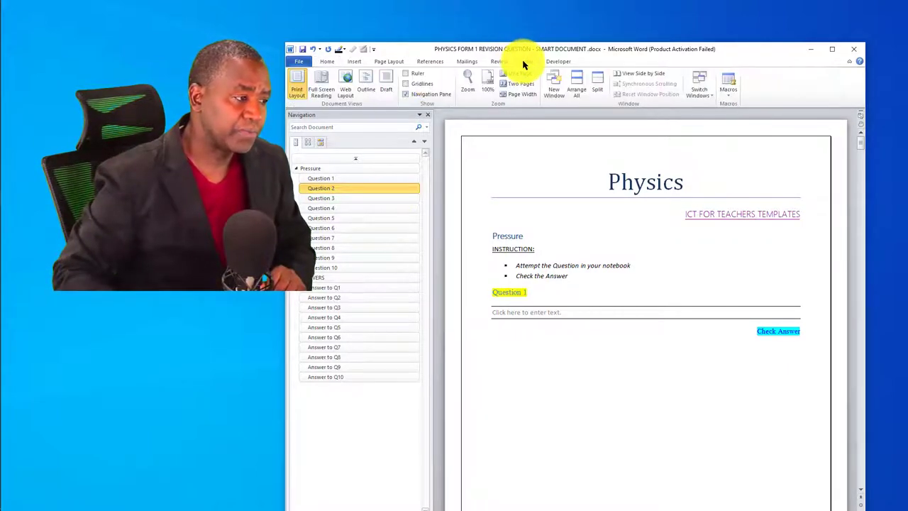
click(406, 96)
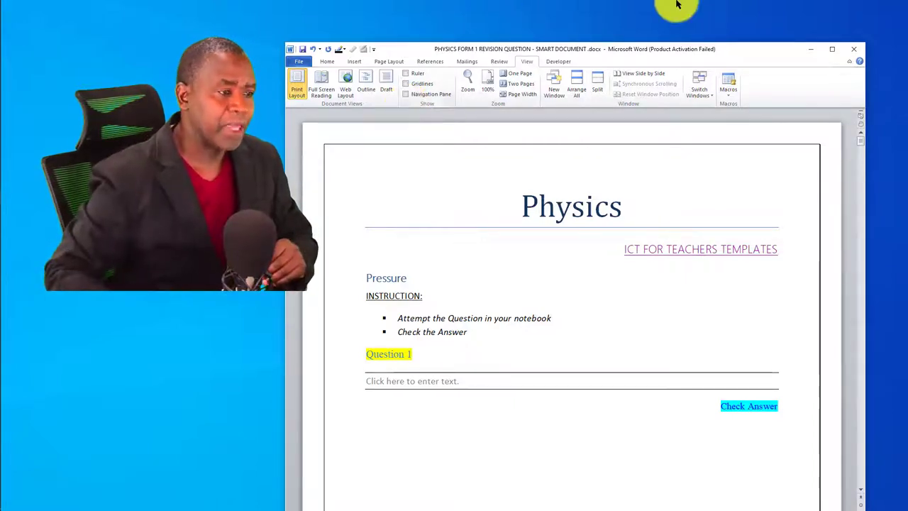
drag(750, 53, 775, 26)
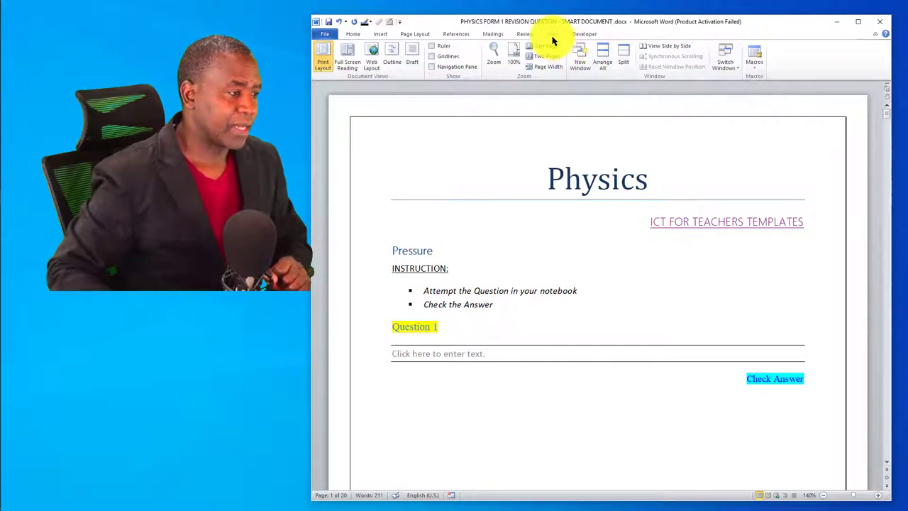
click(431, 66)
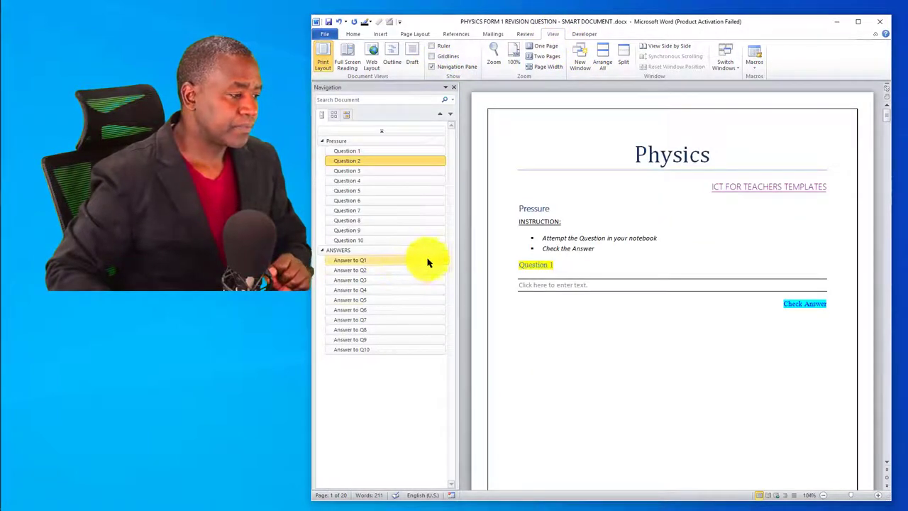
drag(458, 259, 395, 261)
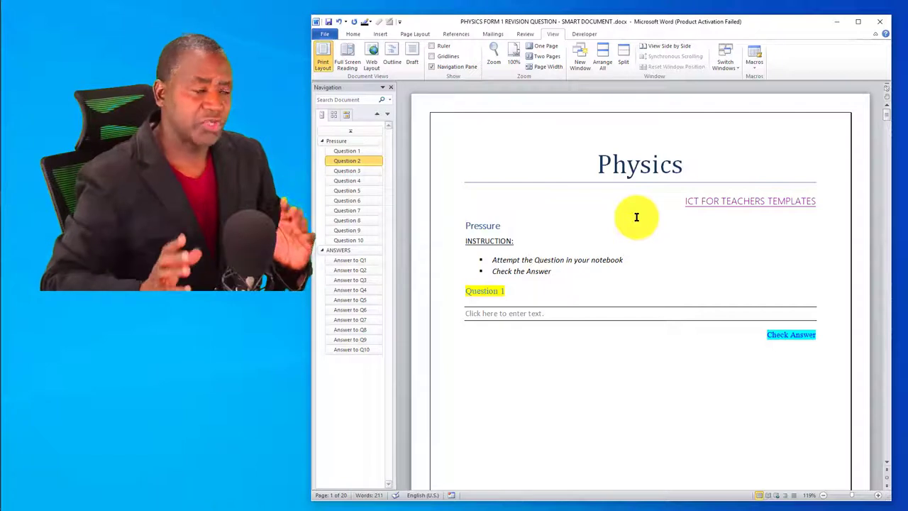
Step: Jump to Question 2, select its text placeholder and go back to the Question 1 heading
click(348, 164)
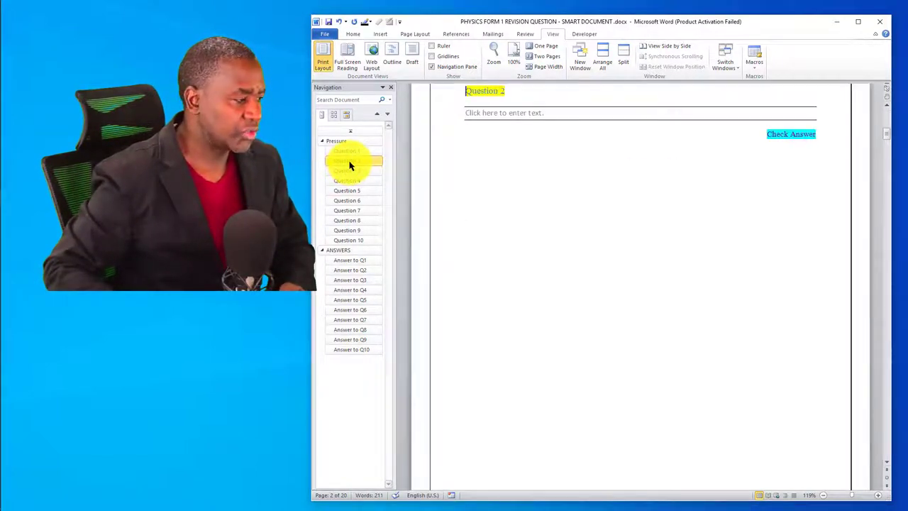
click(520, 114)
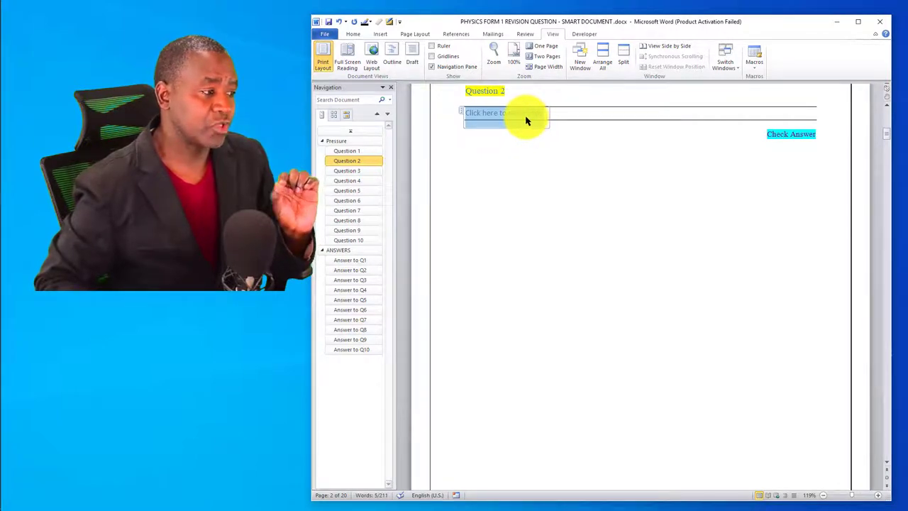
click(347, 151)
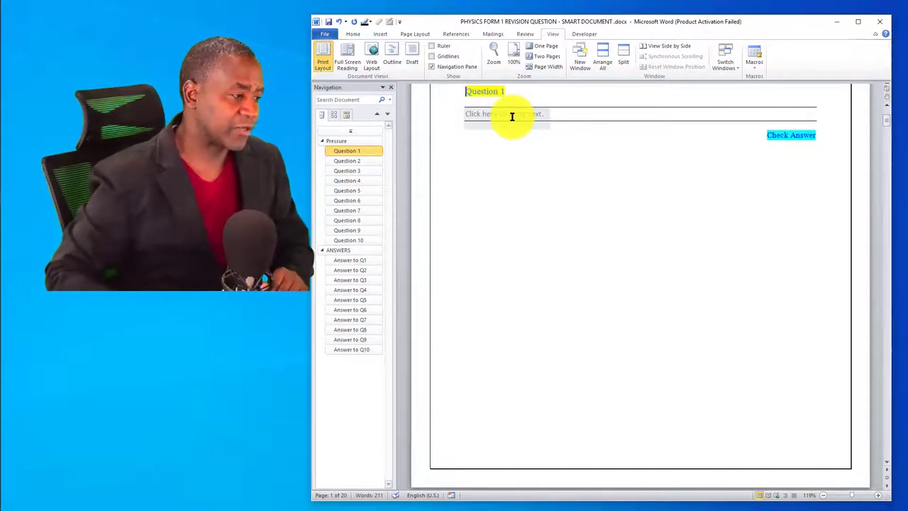
Step: Copy question 1 of Revision Exercise 4, on defining pressure and its SI unit, from the physics PDF into Word's Question 1 field as text only
click(9, 364)
scroll(533, 288, down, 6)
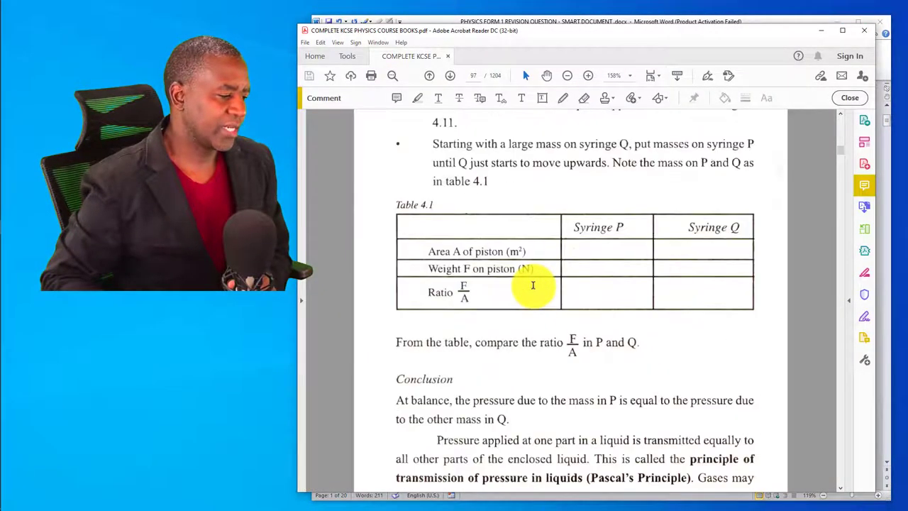
scroll(532, 288, down, 4)
scroll(531, 295, down, 15)
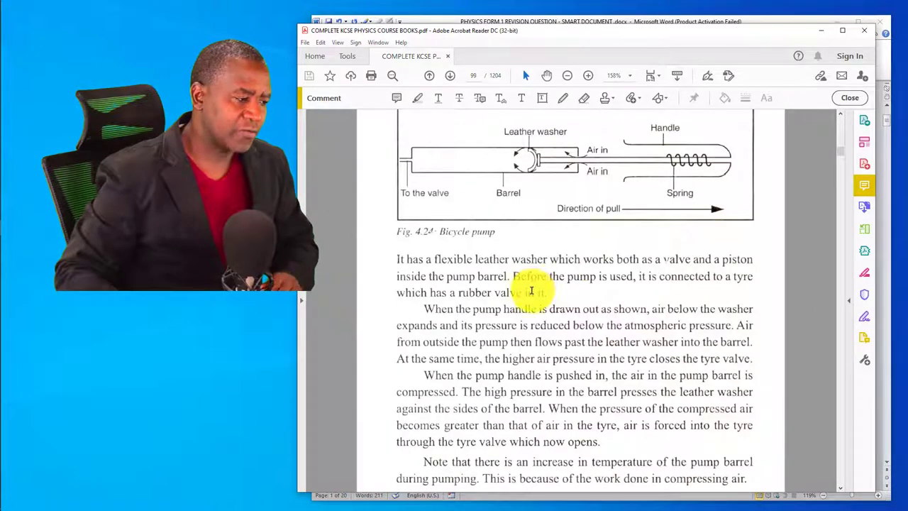
scroll(532, 289, down, 15)
scroll(531, 291, down, 20)
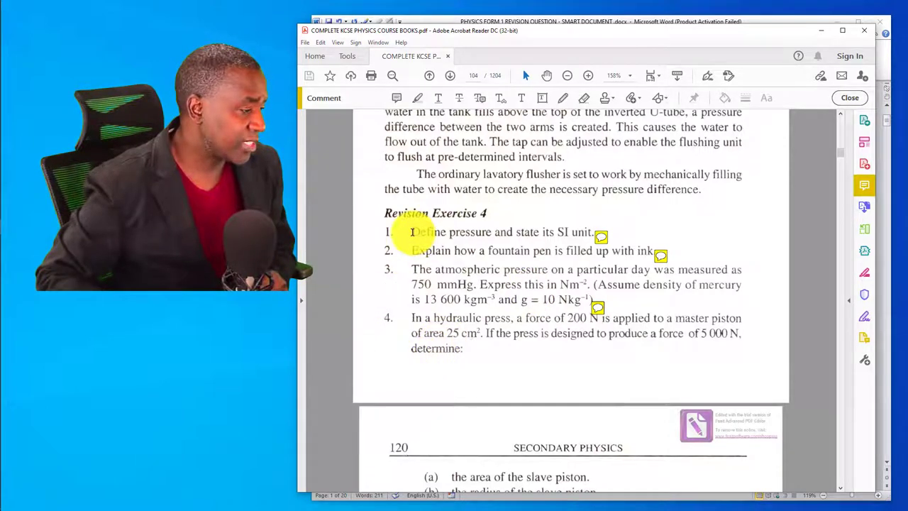
drag(412, 232, 576, 235)
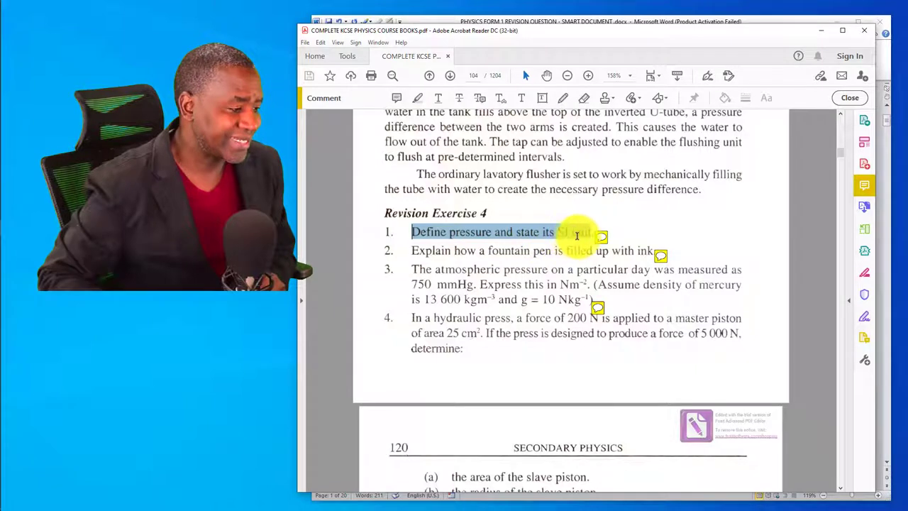
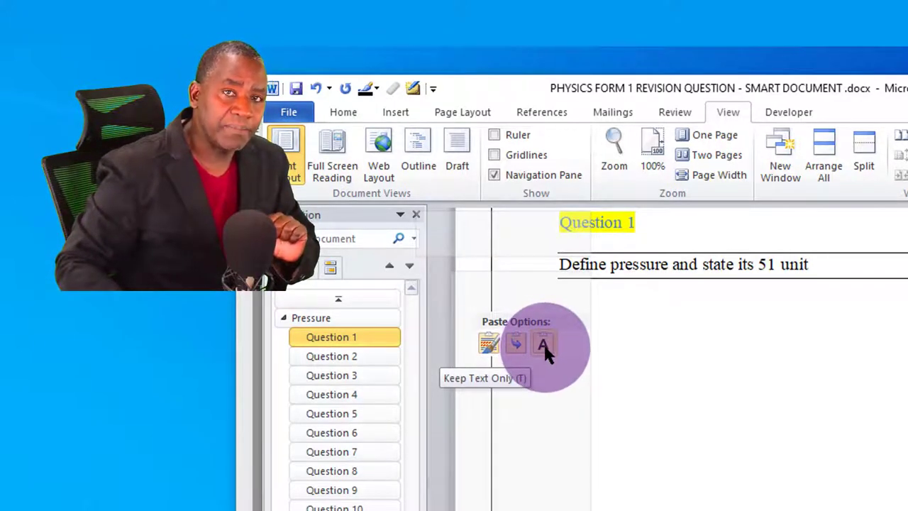
click(544, 347)
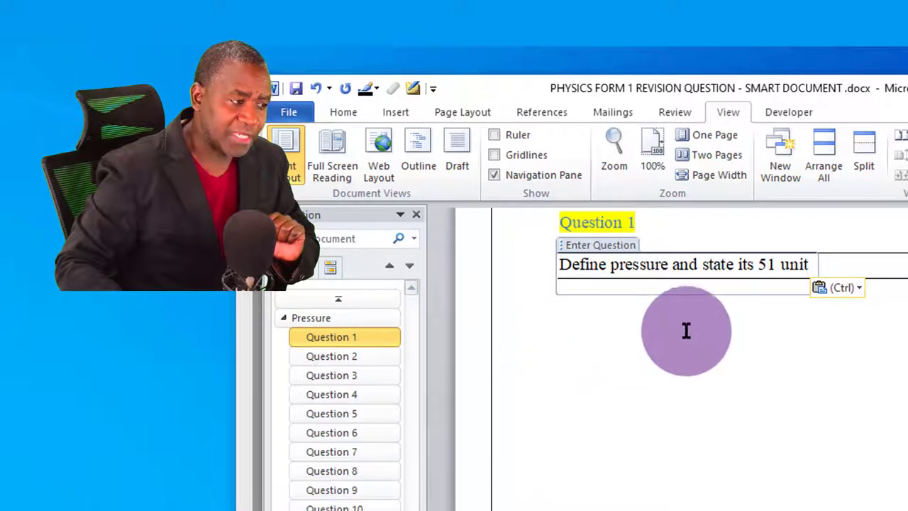
Step: Correct "51" to "SI" in the pasted Question 1 text so it reads "Define pressure and state its SI unit"
key(BackSpace)
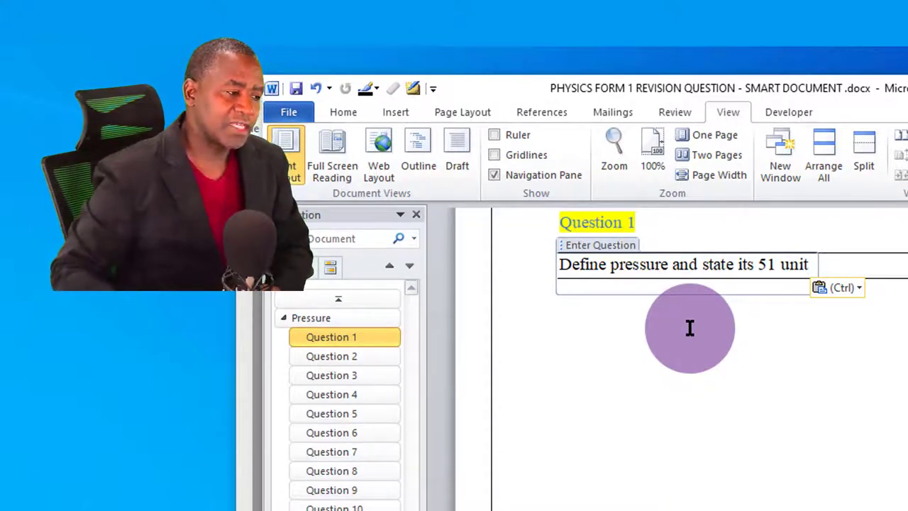
click(775, 264)
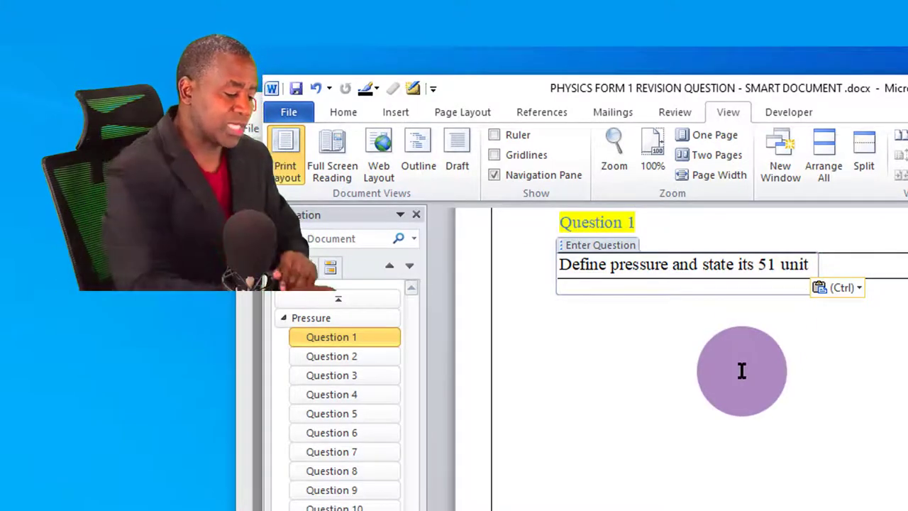
key(BackSpace)
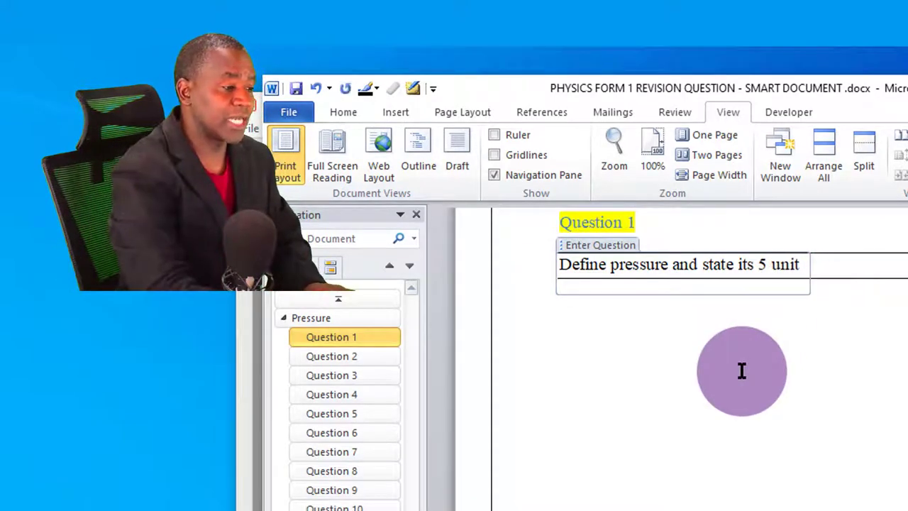
key(BackSpace)
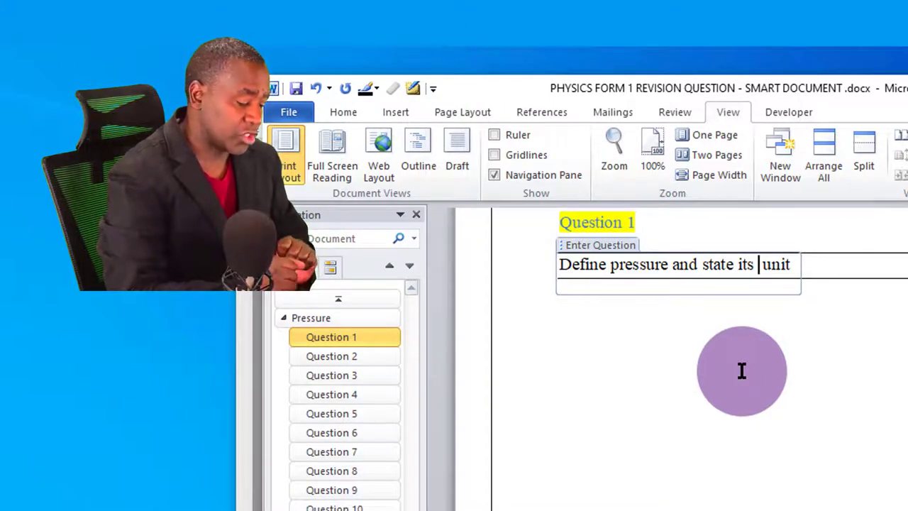
text(s )
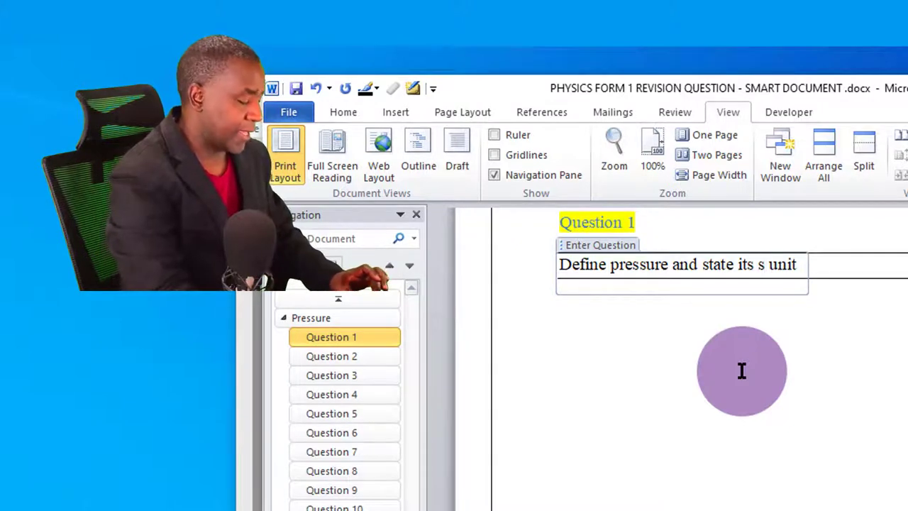
text(i)
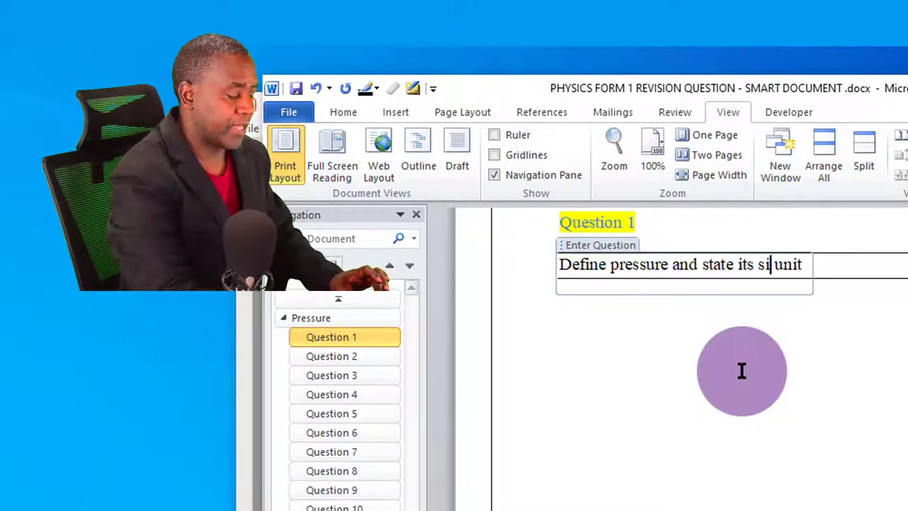
key(BackSpace)
key(BackSpace)
key(BackSpace)
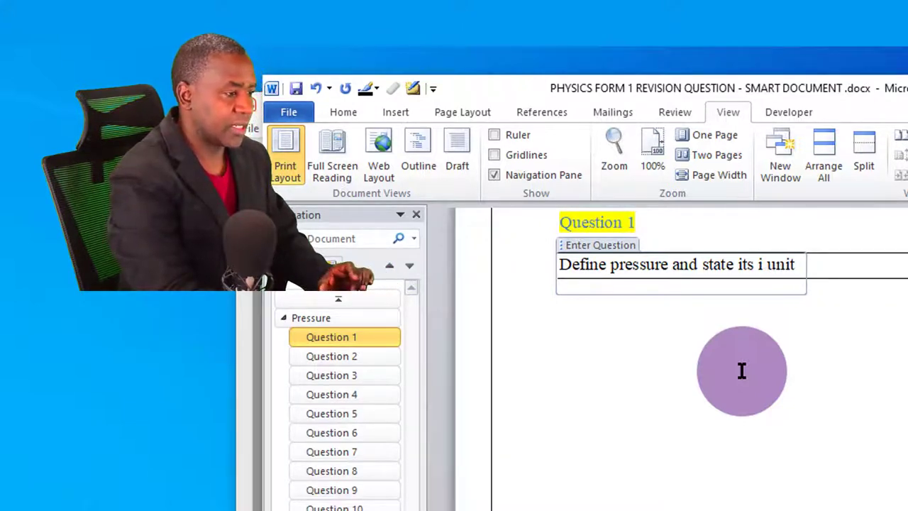
key(BackSpace)
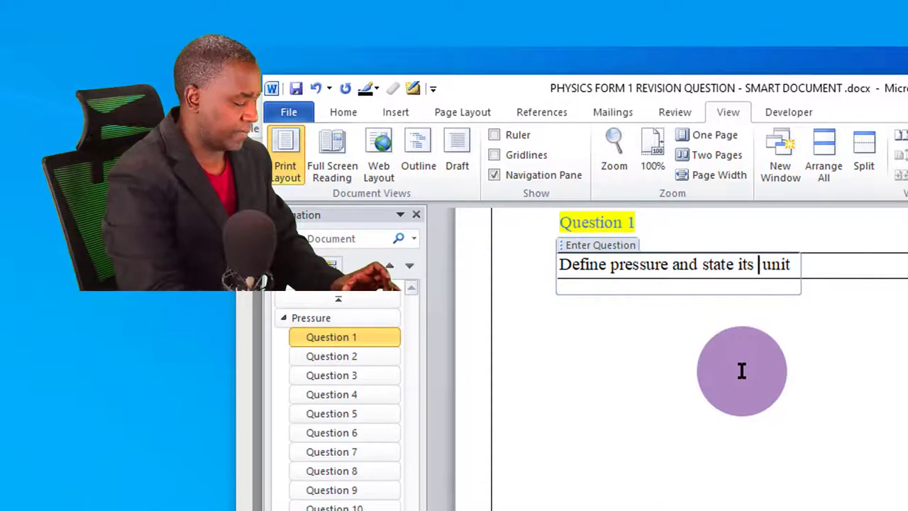
text(S)
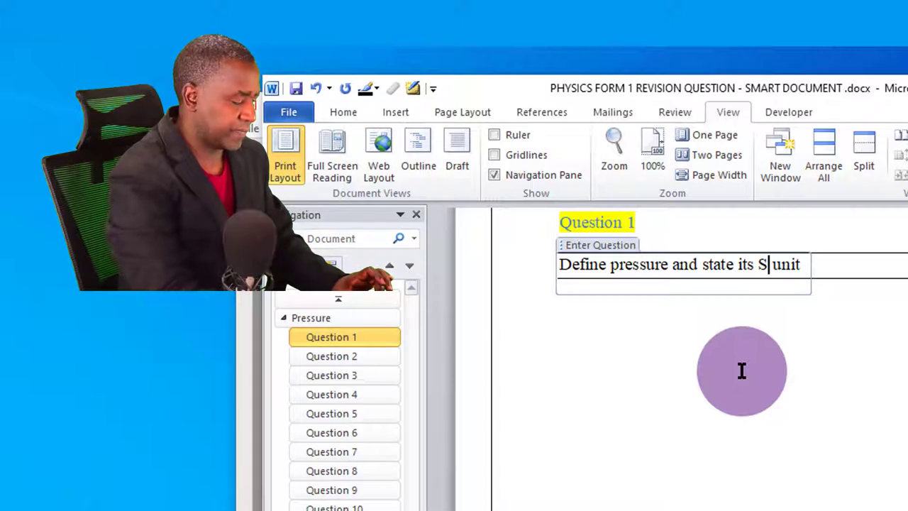
text(I)
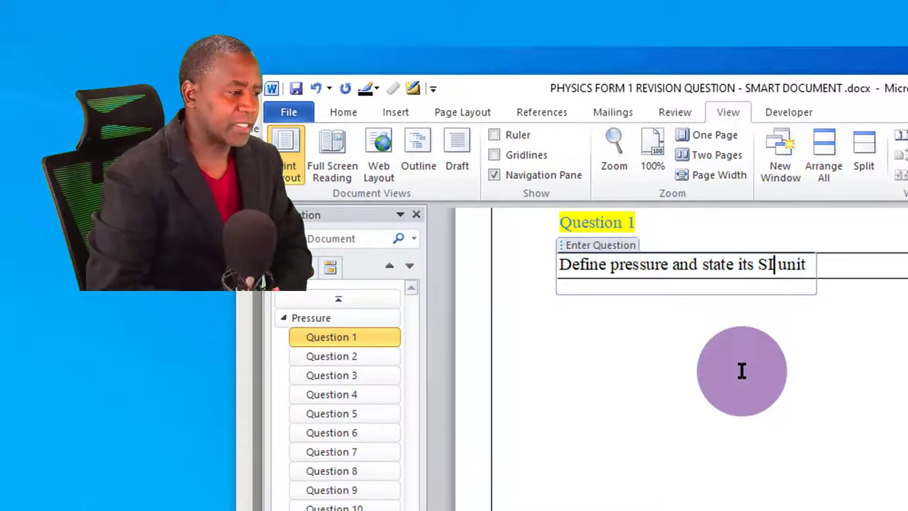
Step: Select the Check Answer link below Question 1, view the Answer to Q1 heading and return to Question 1
click(886, 268)
click(871, 304)
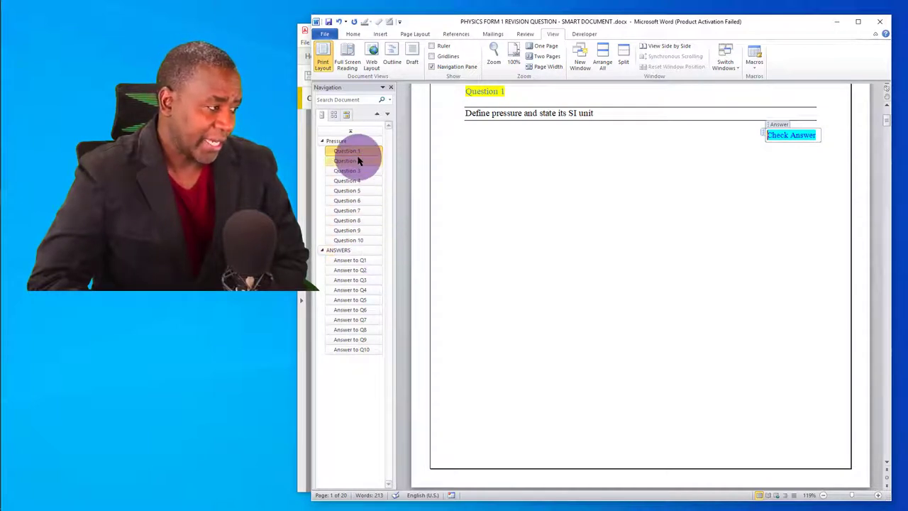
click(775, 136)
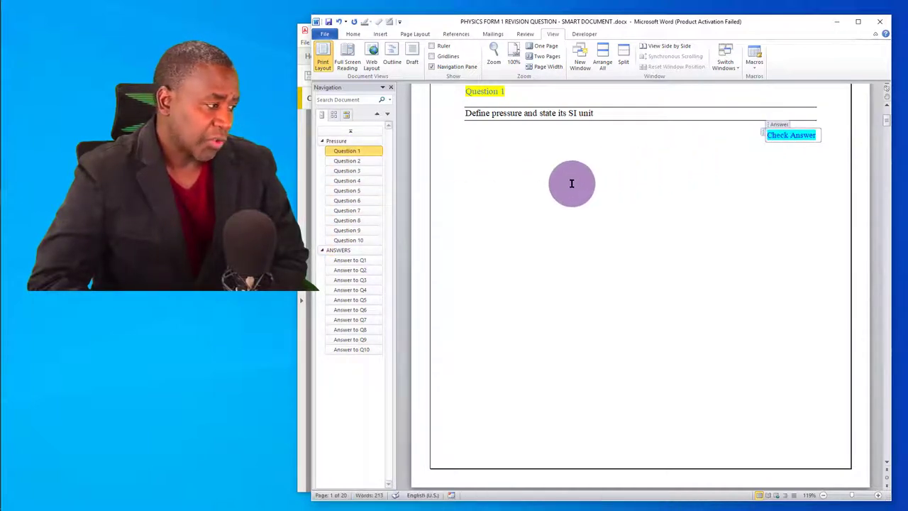
click(349, 261)
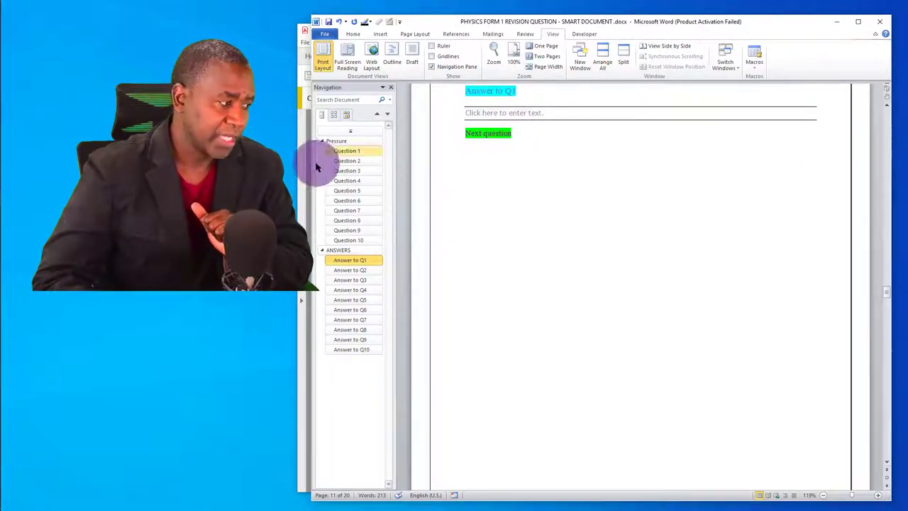
click(346, 152)
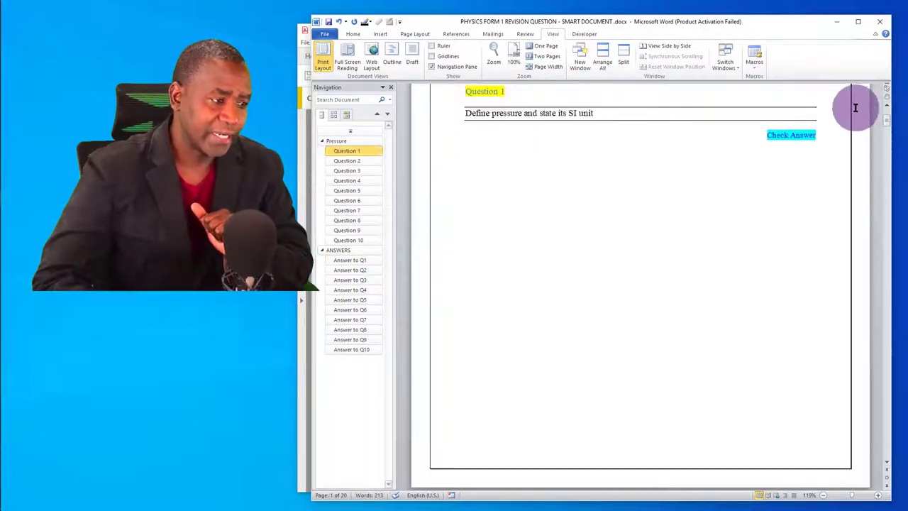
Step: Follow Question 1's Check Answer link to the answers page and inspect the Answer to Q1 heading and its text placeholder
ctrl+click(793, 137)
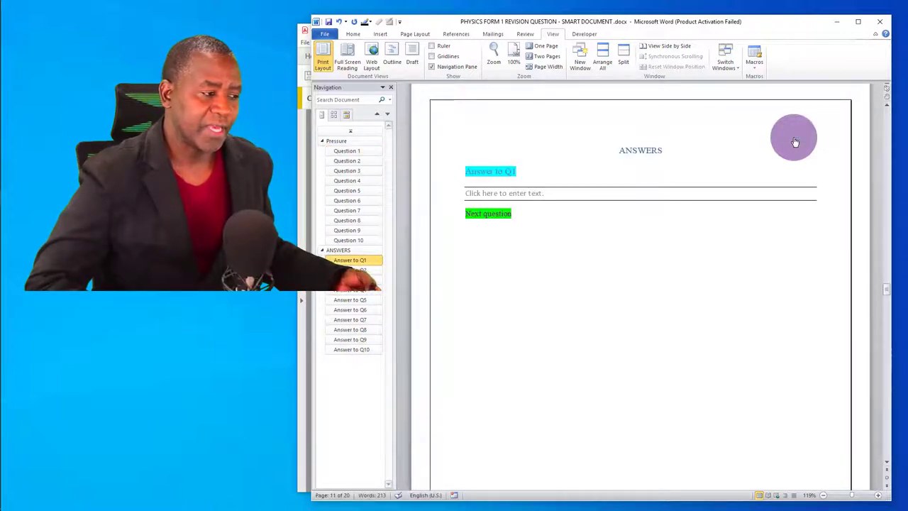
click(478, 201)
click(491, 195)
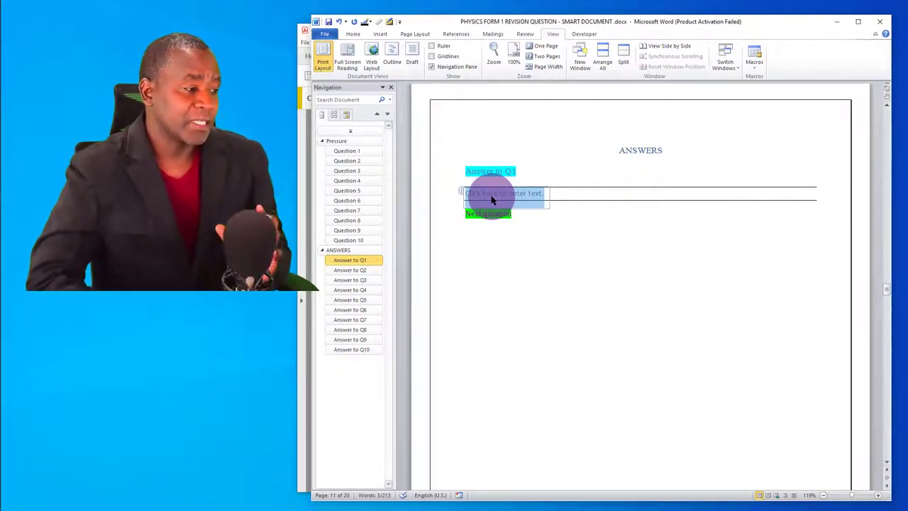
click(496, 176)
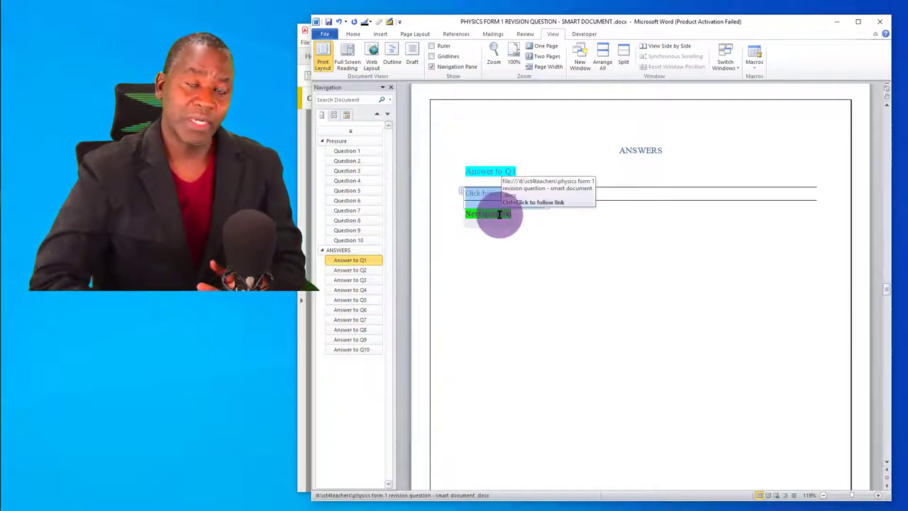
click(480, 171)
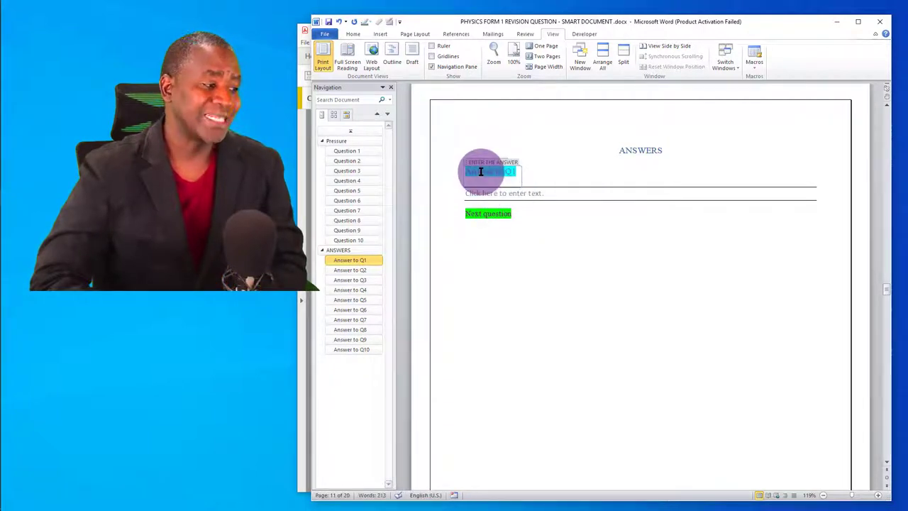
Step: Inspect the Answer to Q1 placeholder and its Next question link, jumping by heading to Question 1 and back to Answer to Q1
click(478, 214)
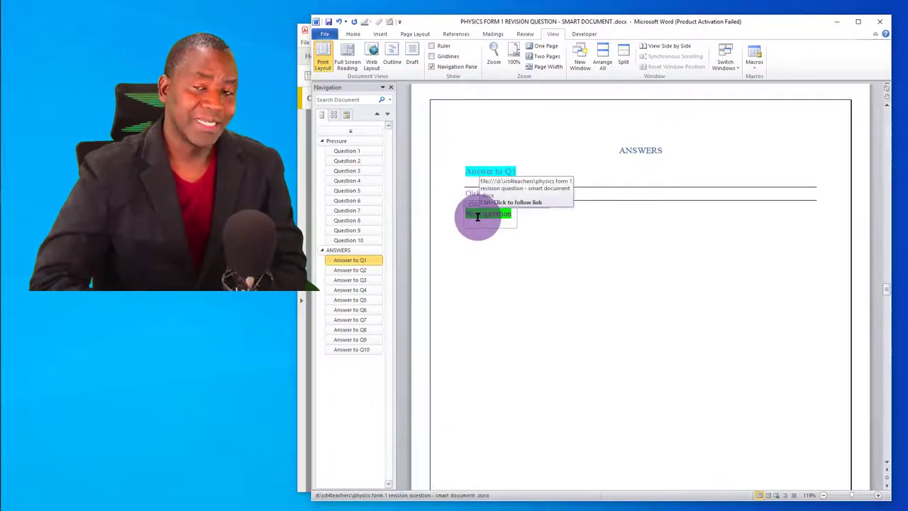
click(496, 196)
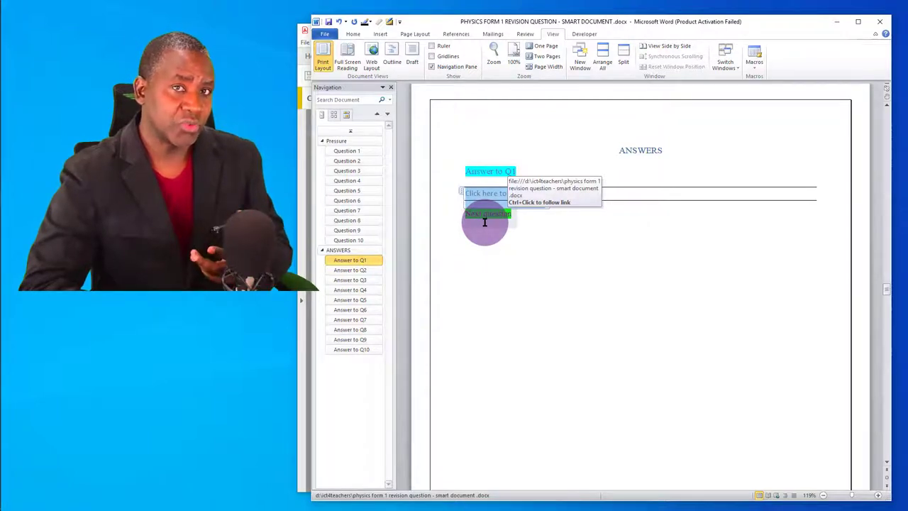
click(347, 151)
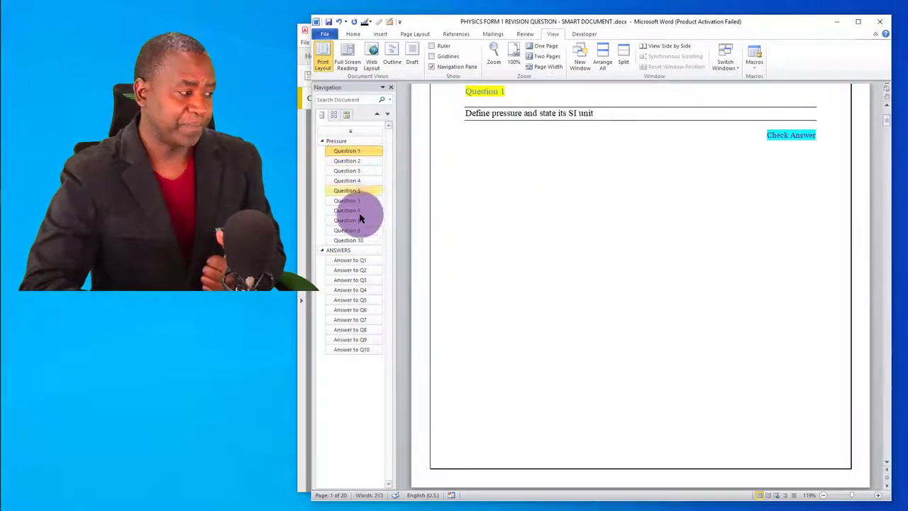
click(350, 261)
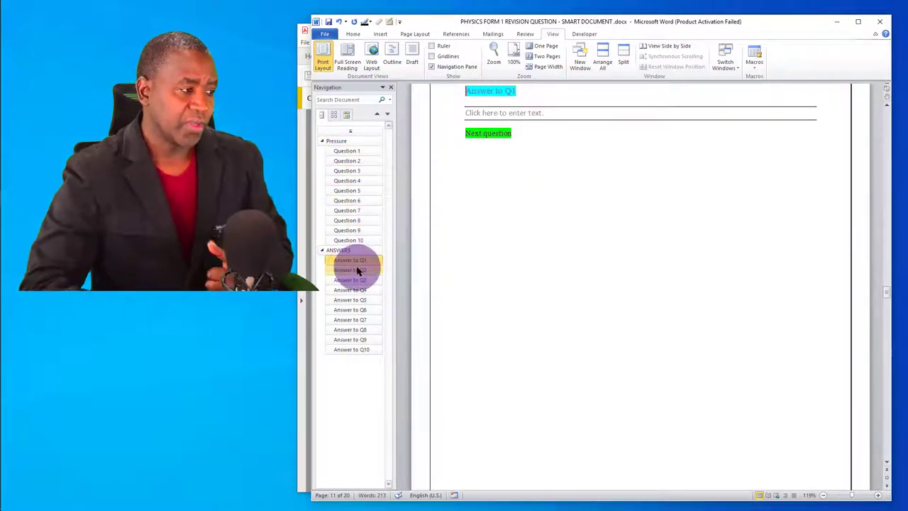
click(489, 161)
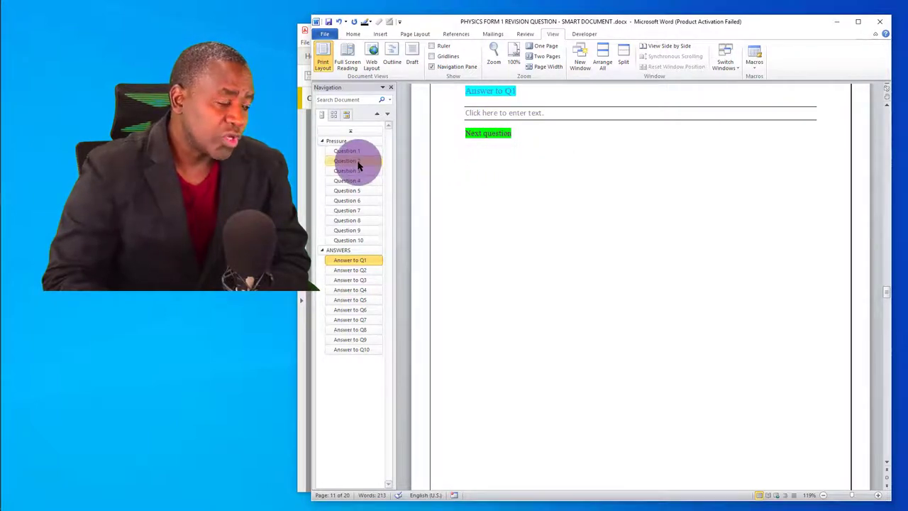
Step: Follow the Next question link below Answer to Q1 to Question 2 and its empty text field
triple_click(509, 95)
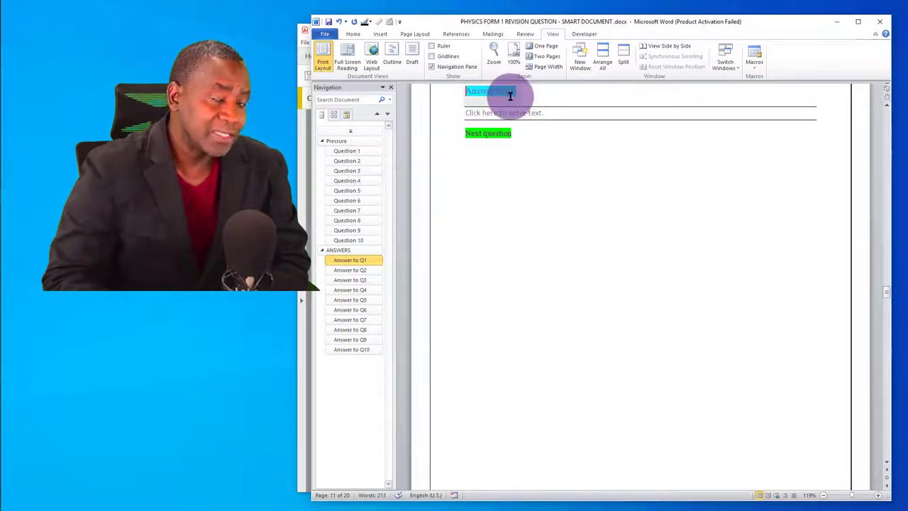
ctrl+click(489, 134)
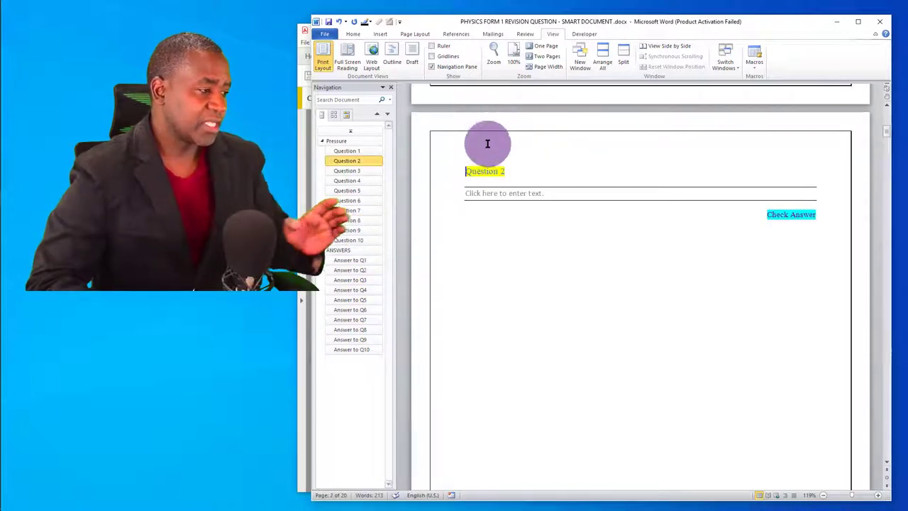
click(520, 193)
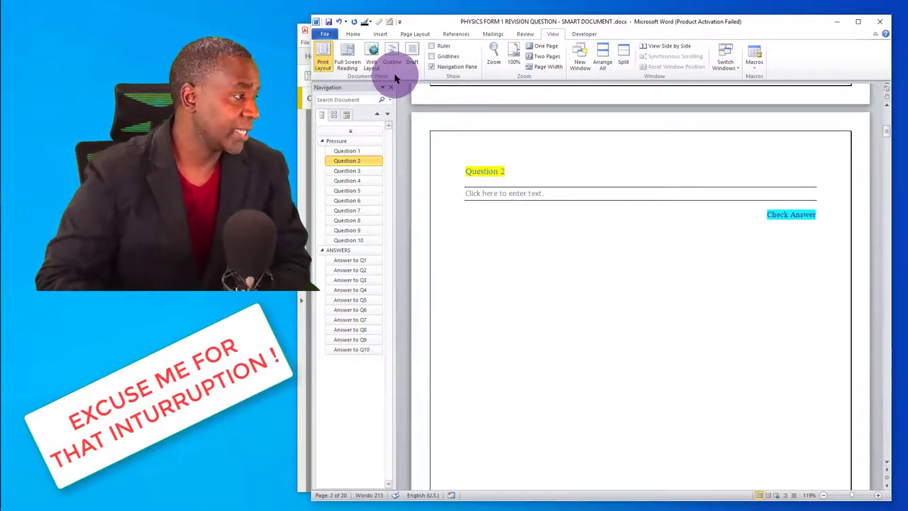
Step: Switch to the physics PDF in Acrobat Reader and bring Fig. 4.29, the automatic water flushing unit, into view above Revision Exercise 4
click(303, 32)
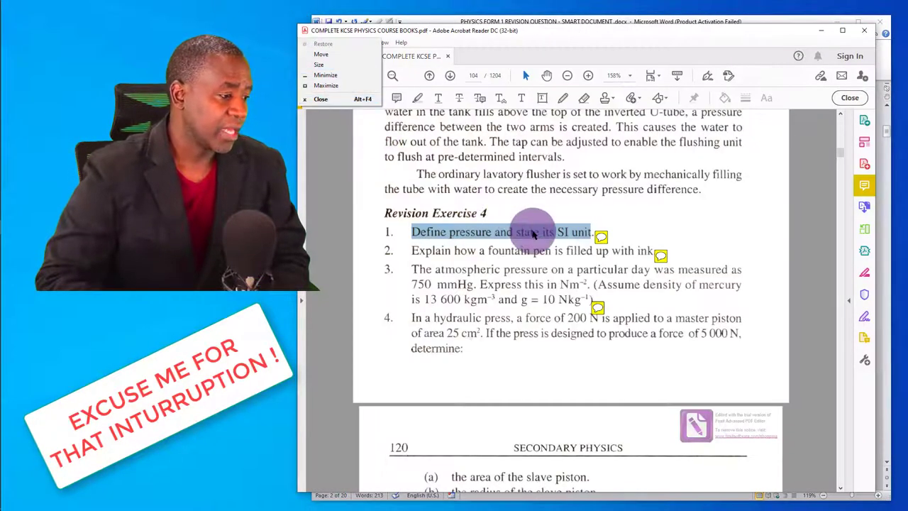
click(658, 208)
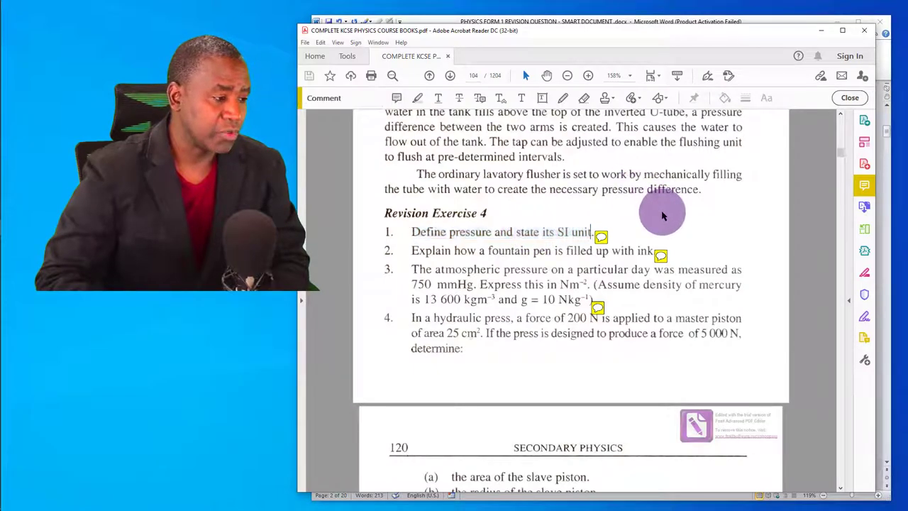
click(659, 210)
scroll(661, 211, up, 4)
scroll(661, 211, up, 5)
scroll(659, 210, down, 3)
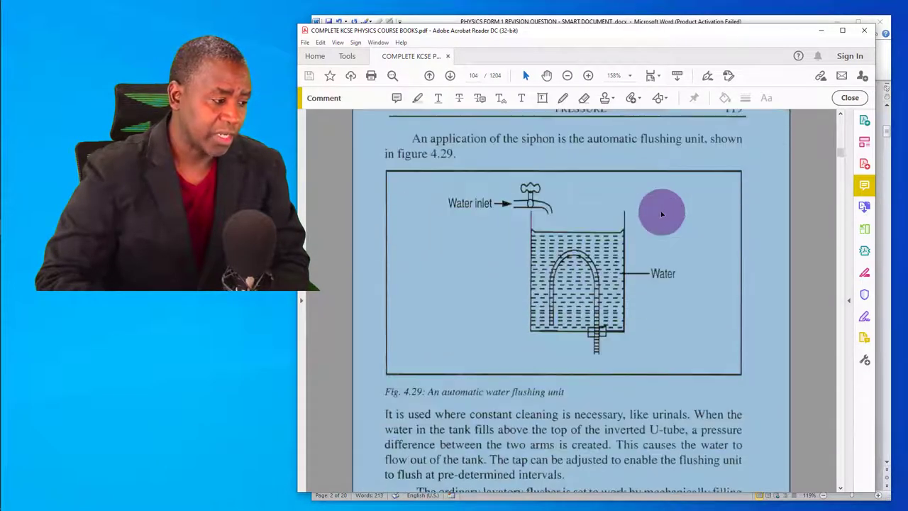
click(801, 280)
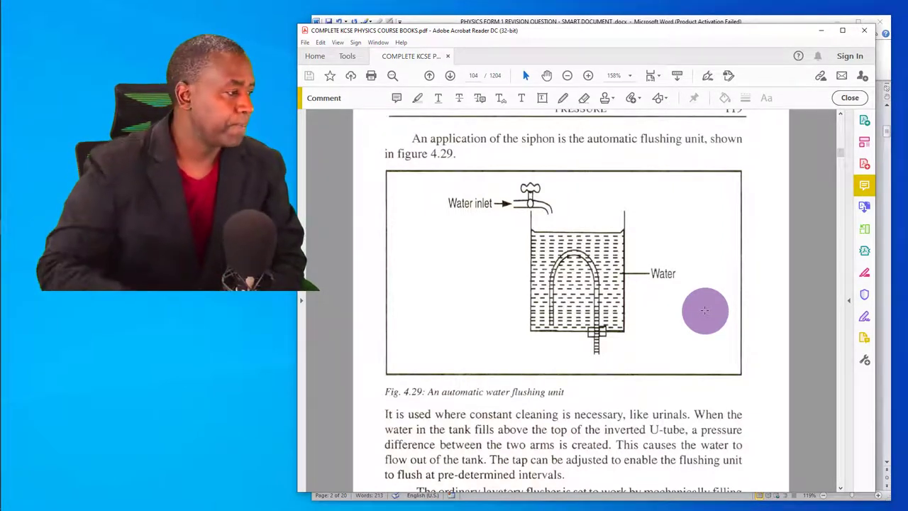
Step: Return to Word and enter "Fig 1" and "(a)" in the Question 2 field, leaving a blank line between them
click(425, 18)
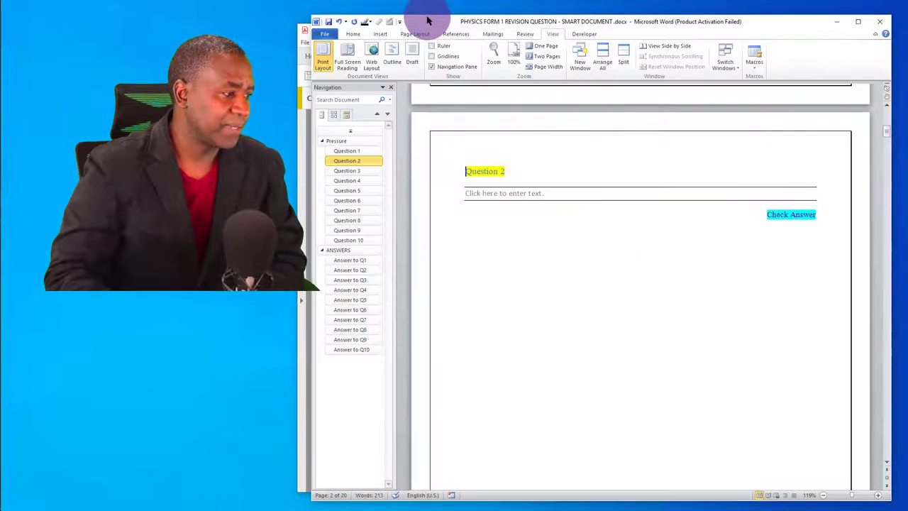
click(522, 193)
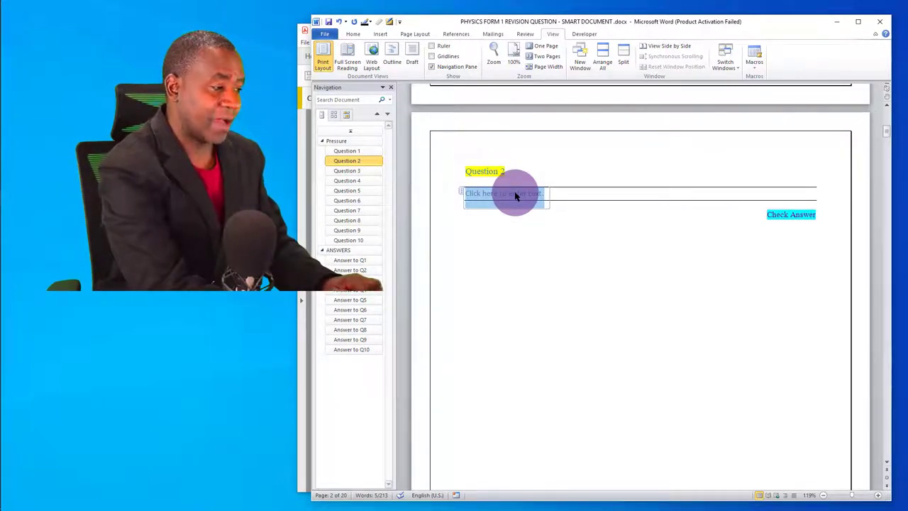
text(hhhhhh)
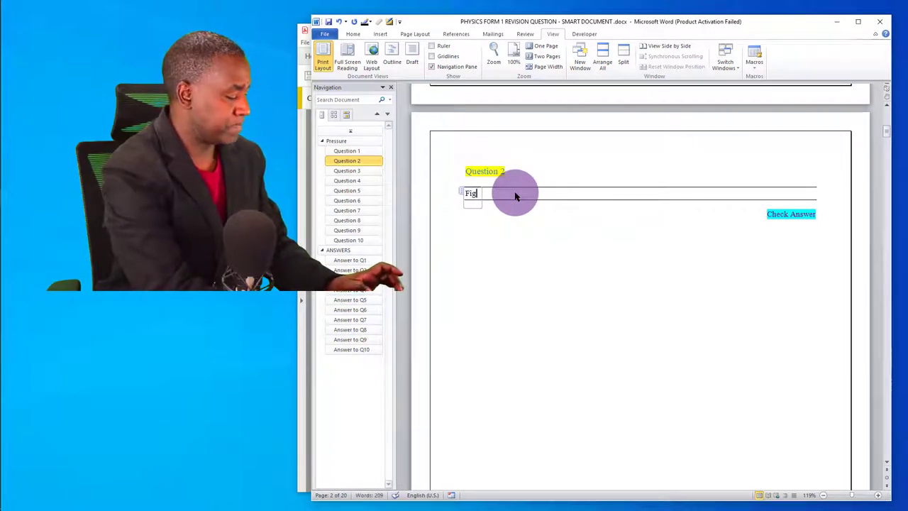
text(1)
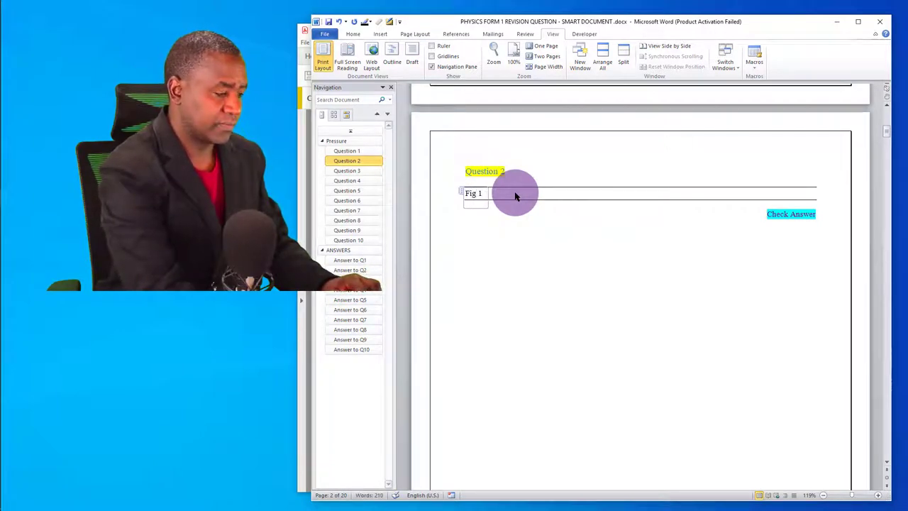
key(Return)
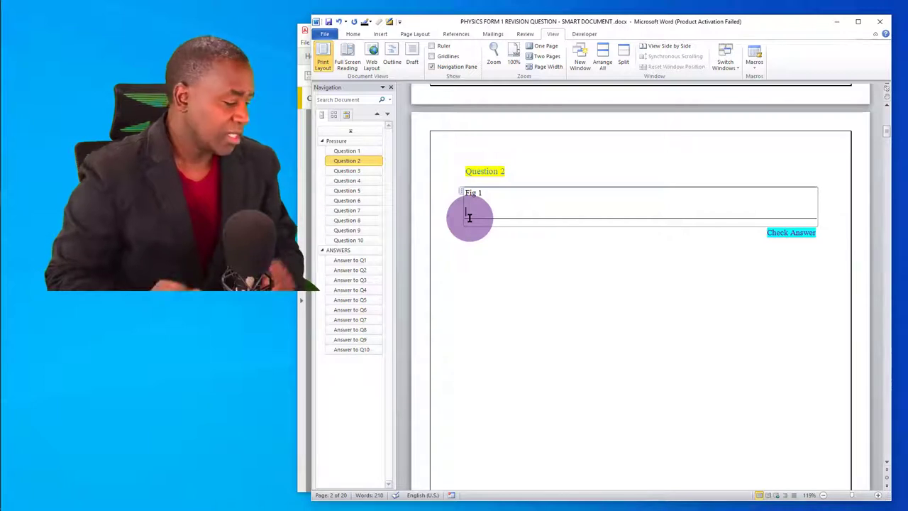
text(c)
text(a)
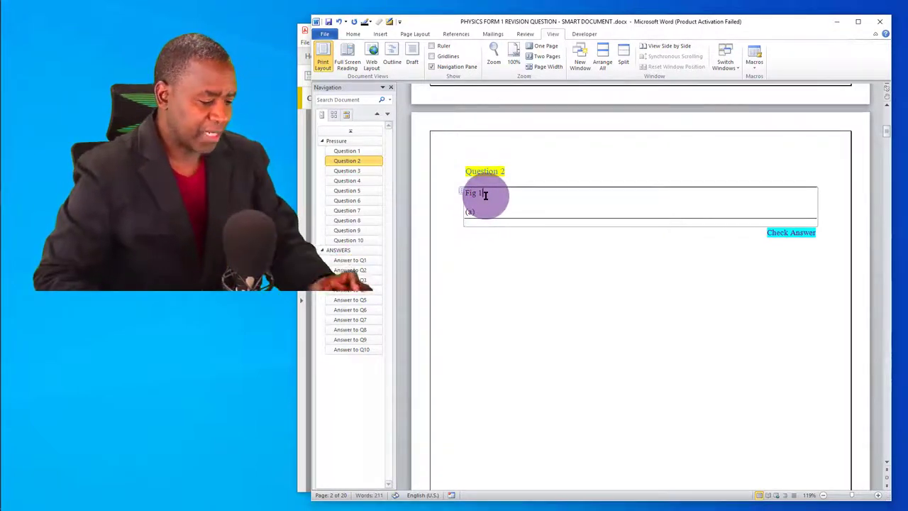
key(Return)
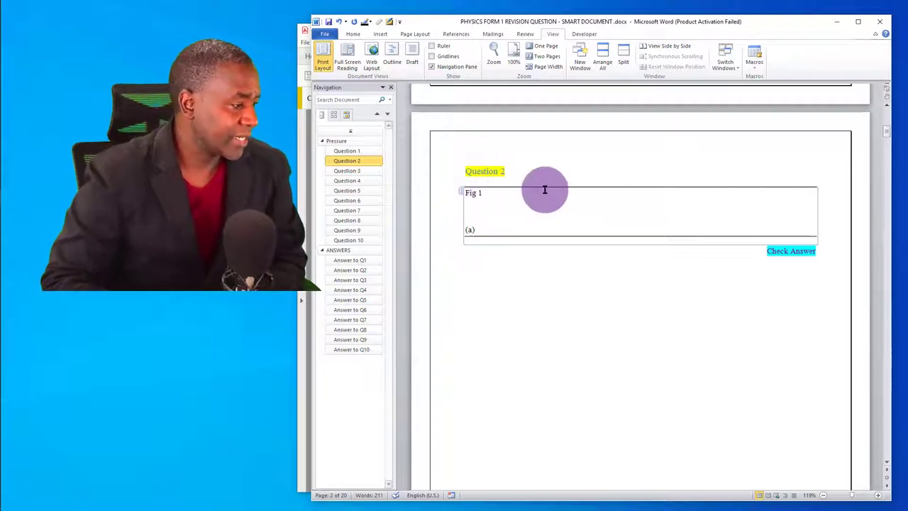
Step: Insert a screen clipping of the PDF's automatic water flushing unit diagram between "Fig 1" and "(a)" in Question 2
click(380, 34)
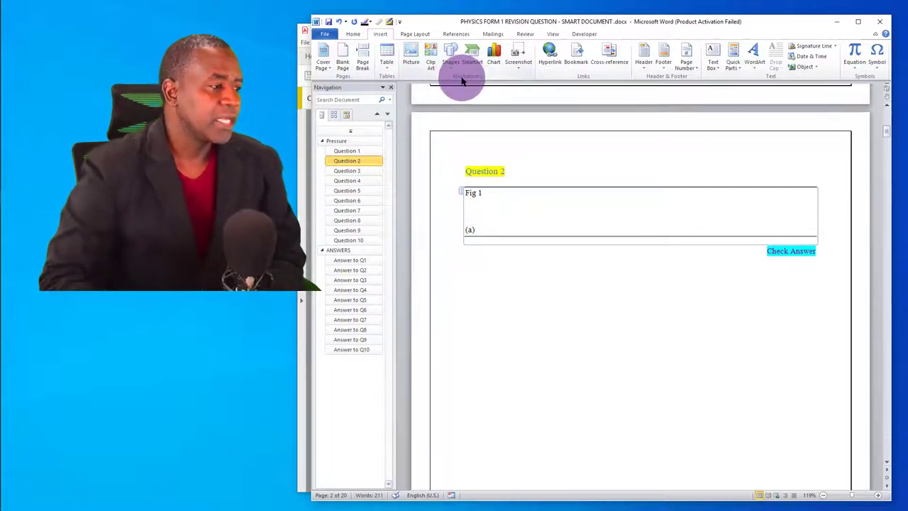
click(518, 70)
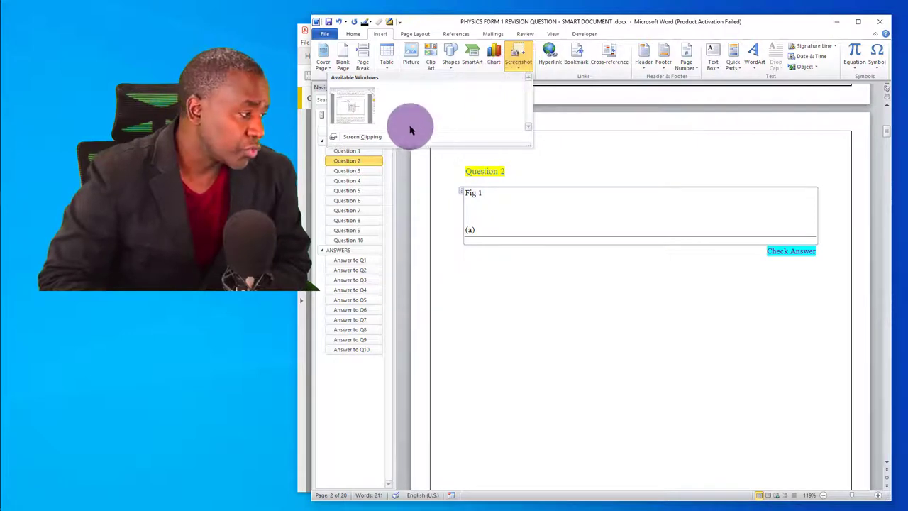
click(362, 139)
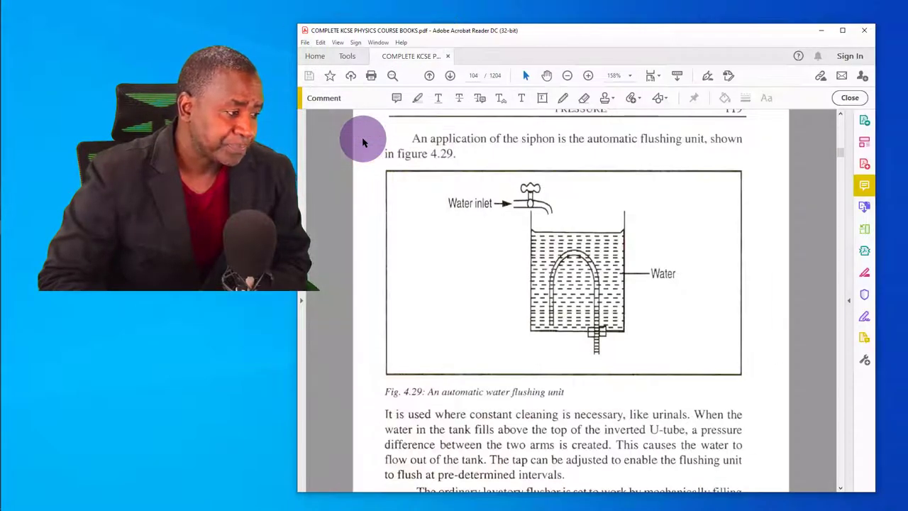
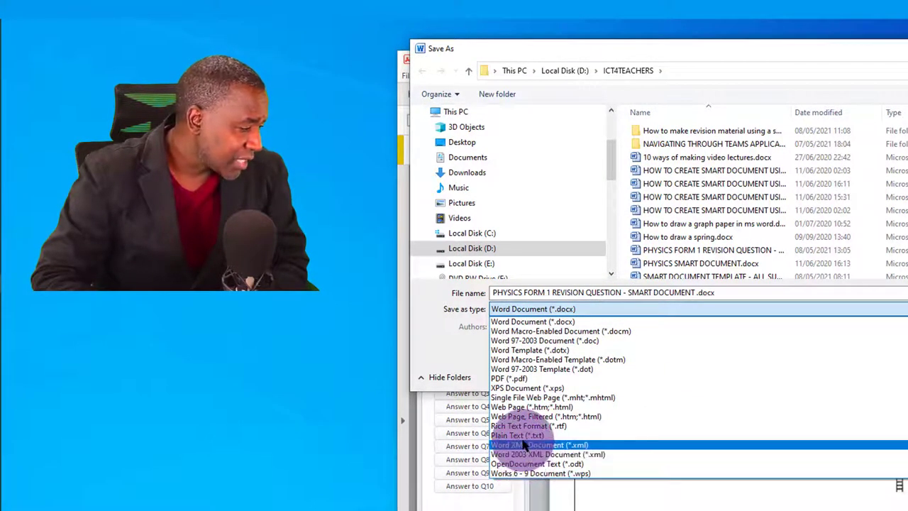
Step: Save the document as PDF in the ICT4TEACHERS folder, with bookmarks created from headings and the file opened after publishing
click(515, 380)
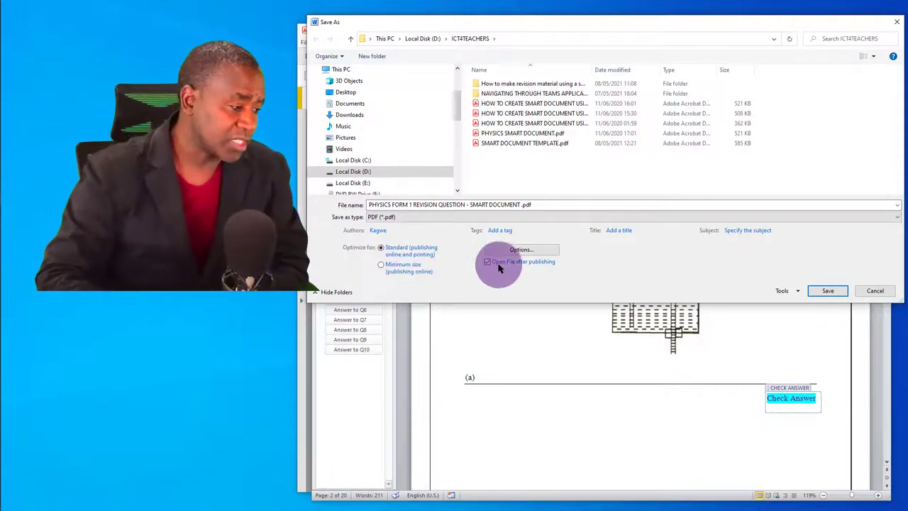
click(524, 254)
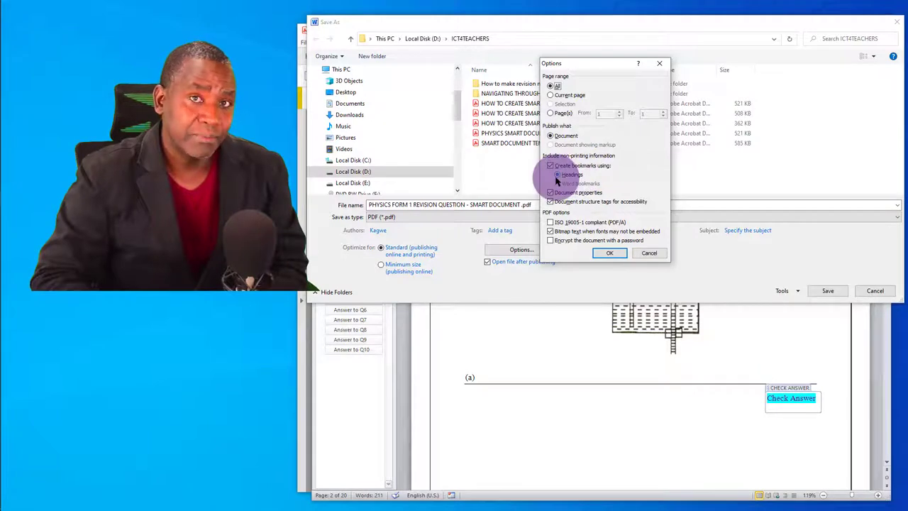
click(604, 256)
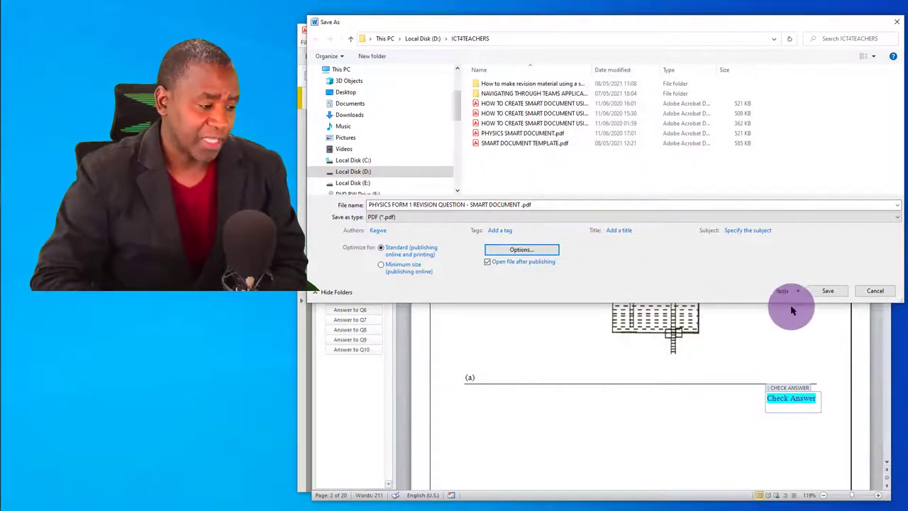
click(830, 290)
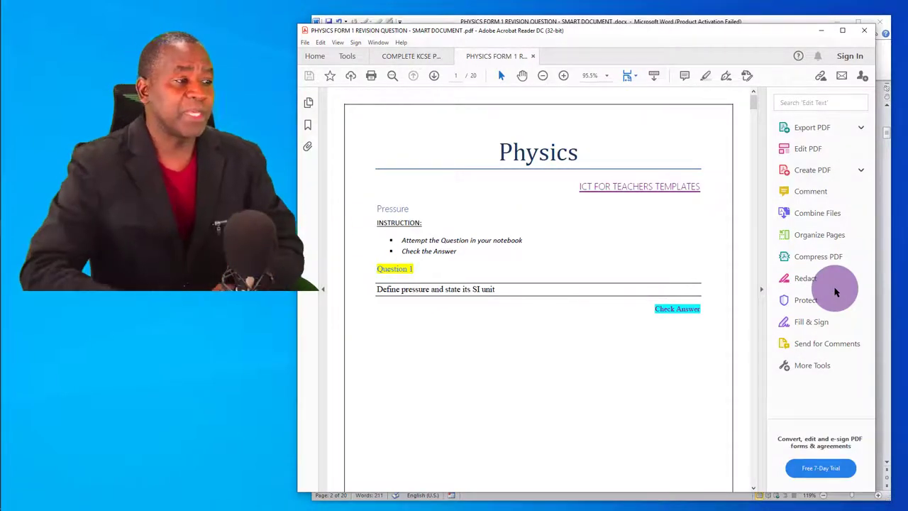
Step: Reposition the PDF window, collapse its tools pane and show the bookmarks in a narrower pane beside the page
drag(654, 40, 670, 33)
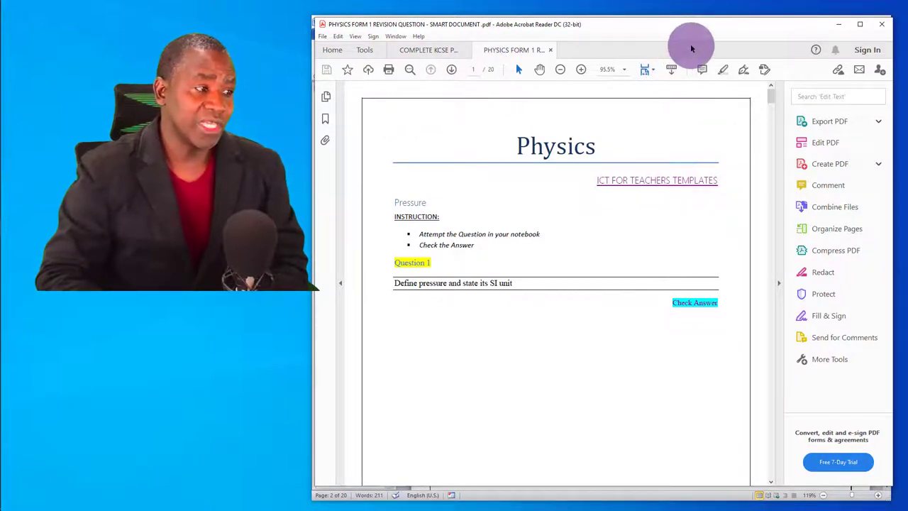
click(778, 283)
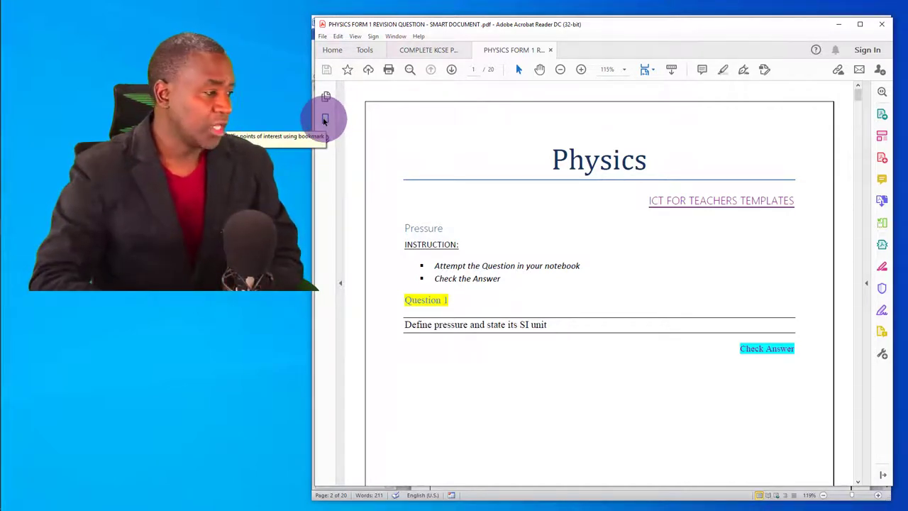
click(324, 119)
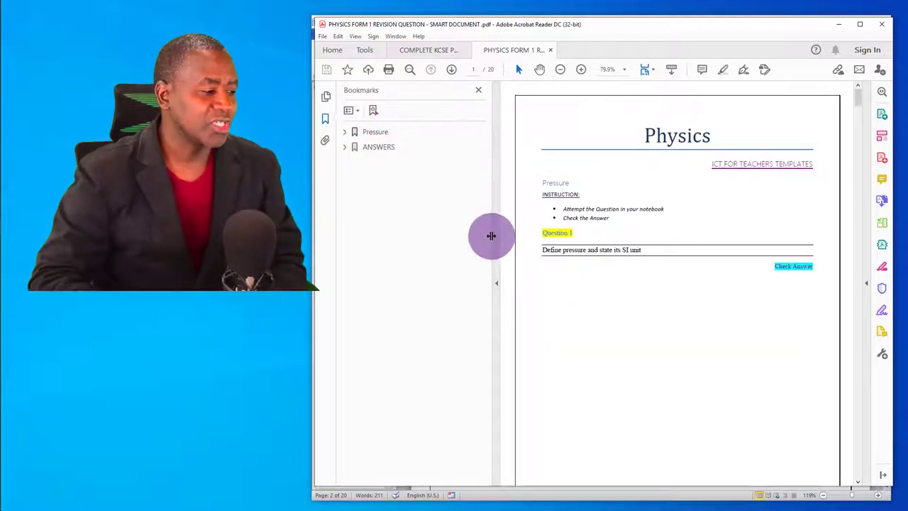
drag(492, 235, 414, 244)
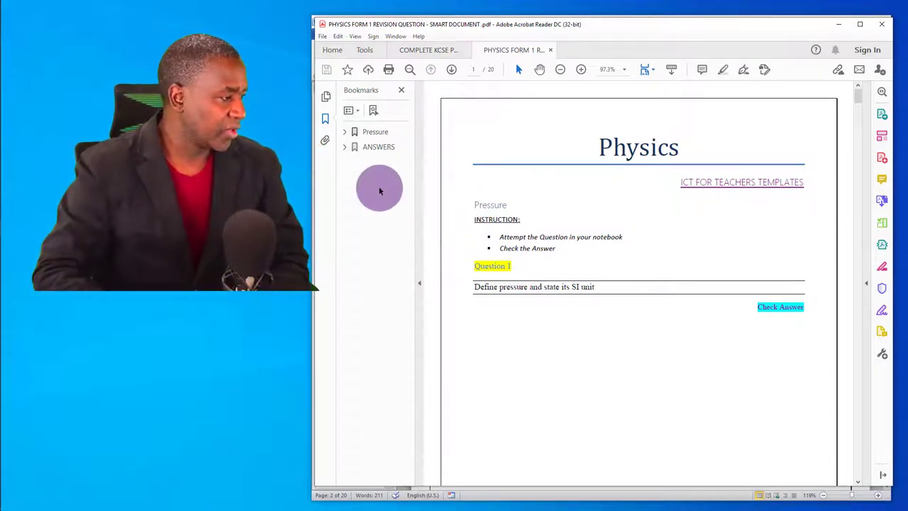
Step: Expand the Pressure and ANSWERS bookmarks in a pane widened to fit their entries, and try Question 1's Check Answer link
click(345, 134)
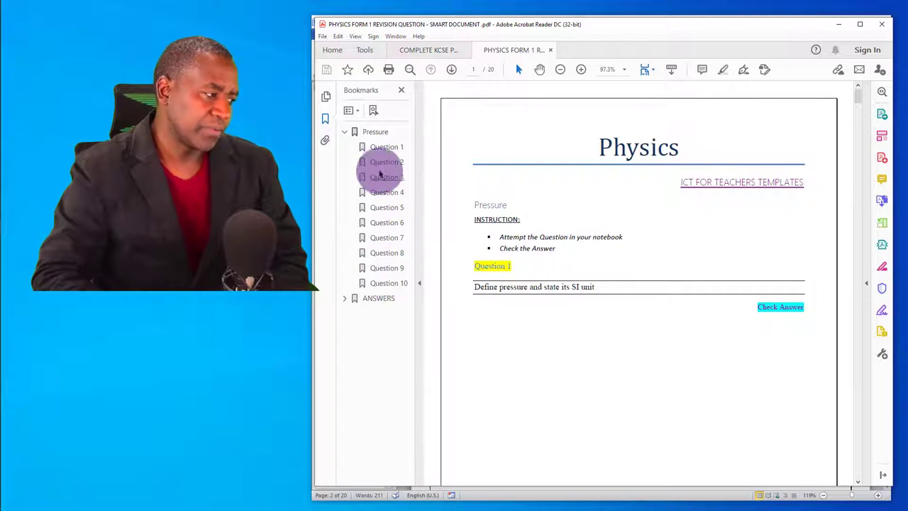
click(344, 298)
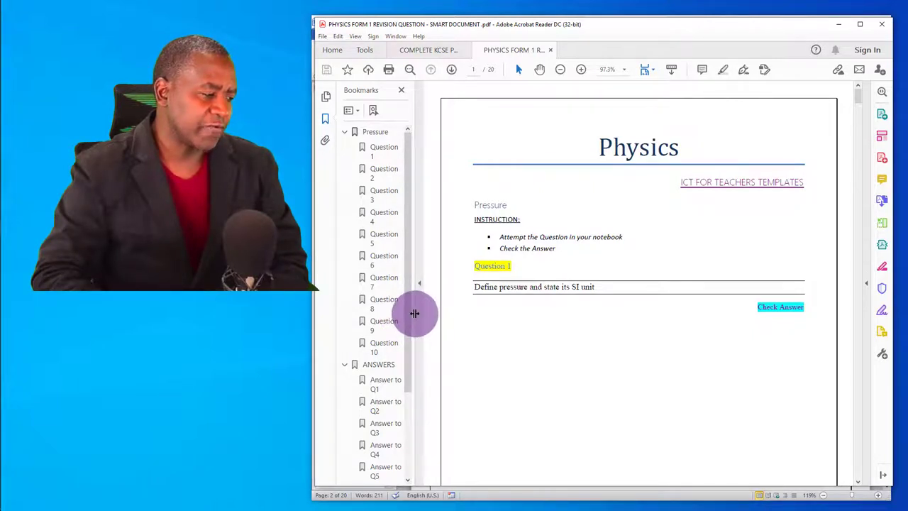
drag(442, 313, 441, 314)
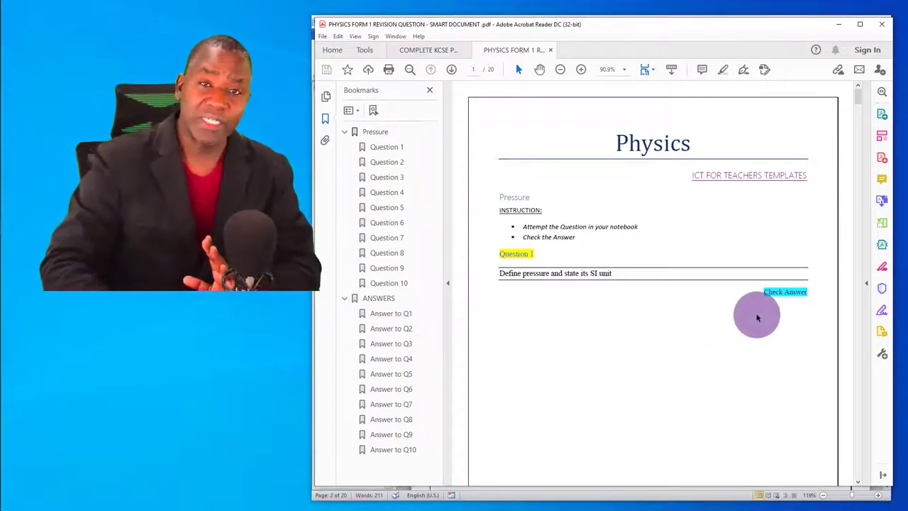
click(792, 292)
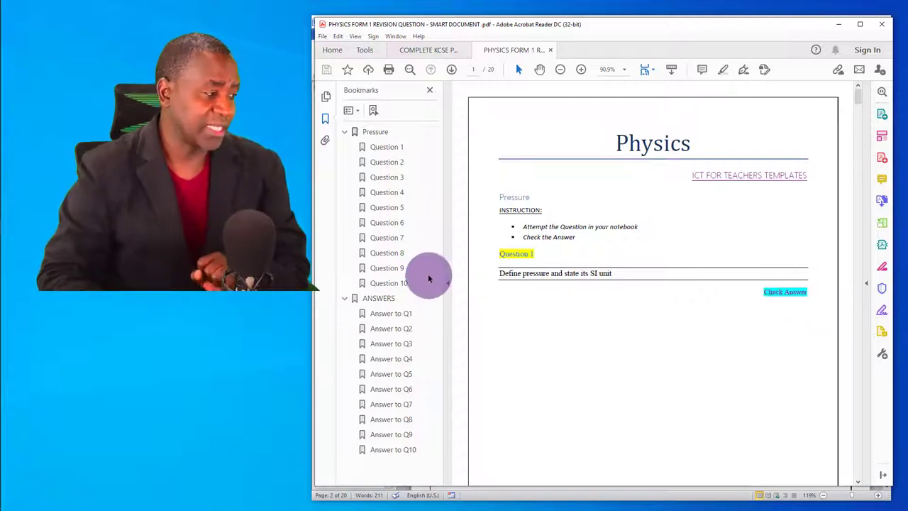
Step: Test the bookmarks by jumping back and forth between Question 1 and Answer to Q1
click(396, 147)
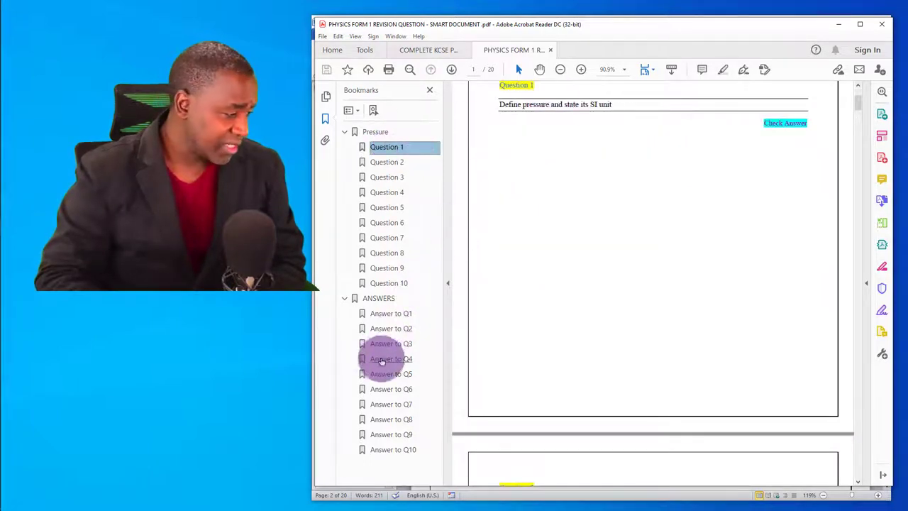
click(394, 314)
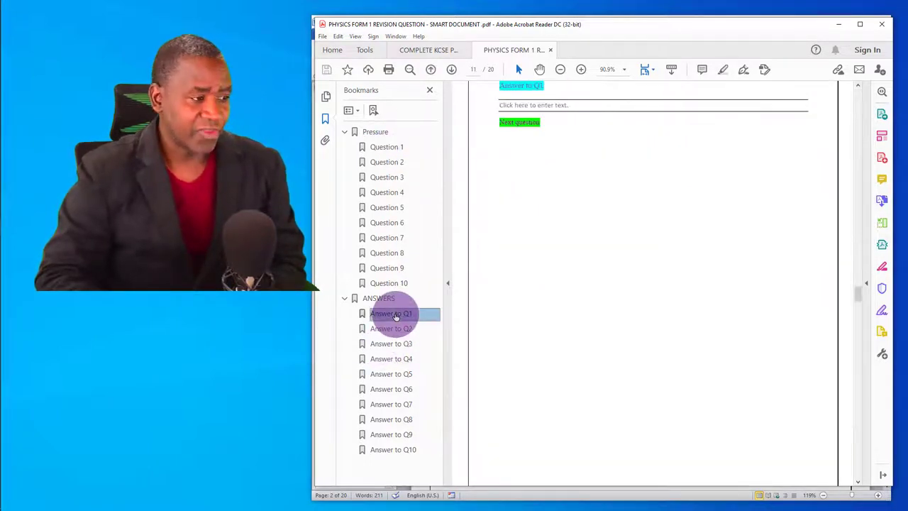
click(388, 147)
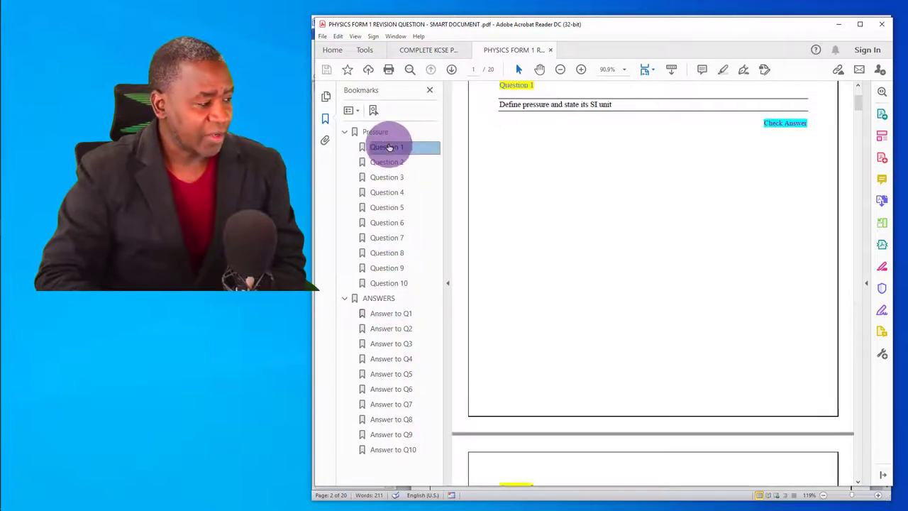
click(396, 314)
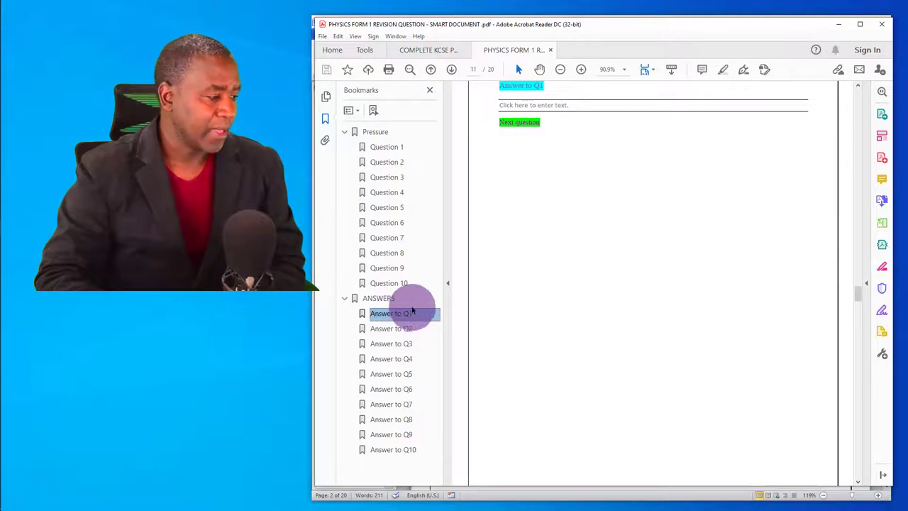
Step: Hide the bookmarks pane and return to the first page of the PDF
click(448, 284)
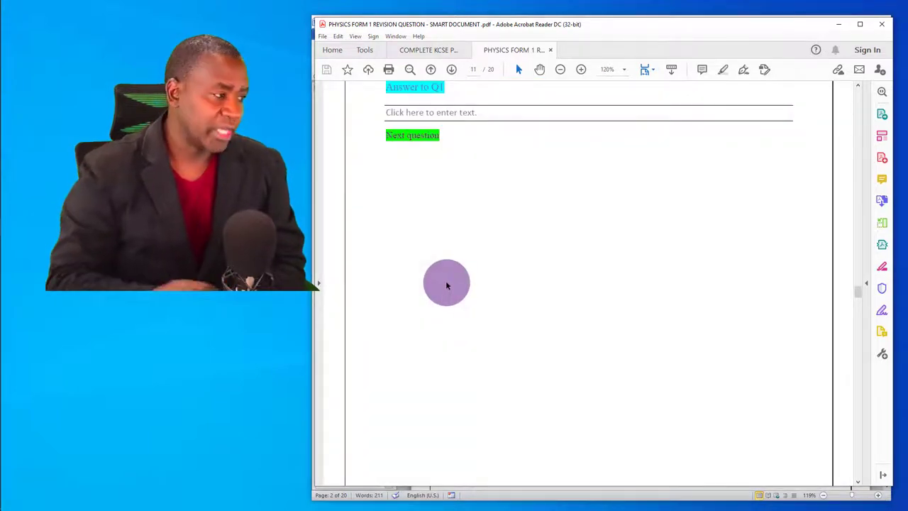
scroll(471, 240, up, 10)
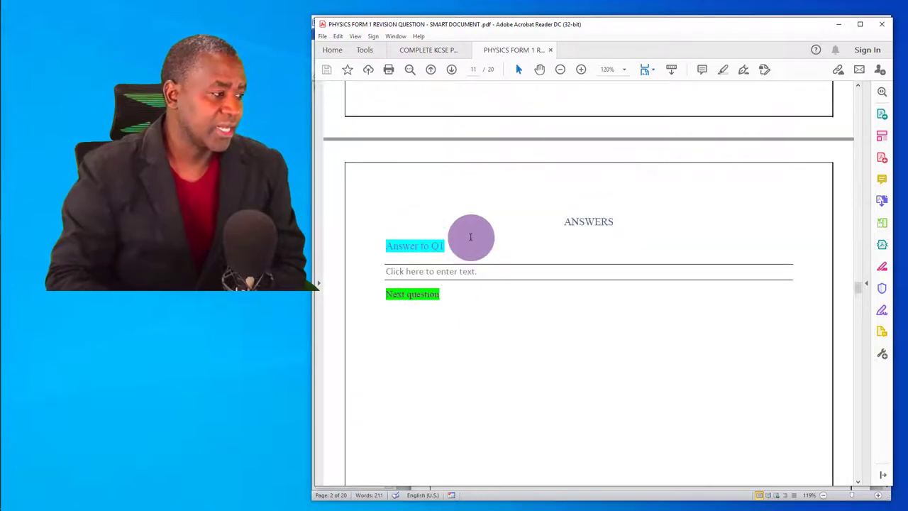
scroll(471, 240, up, 10)
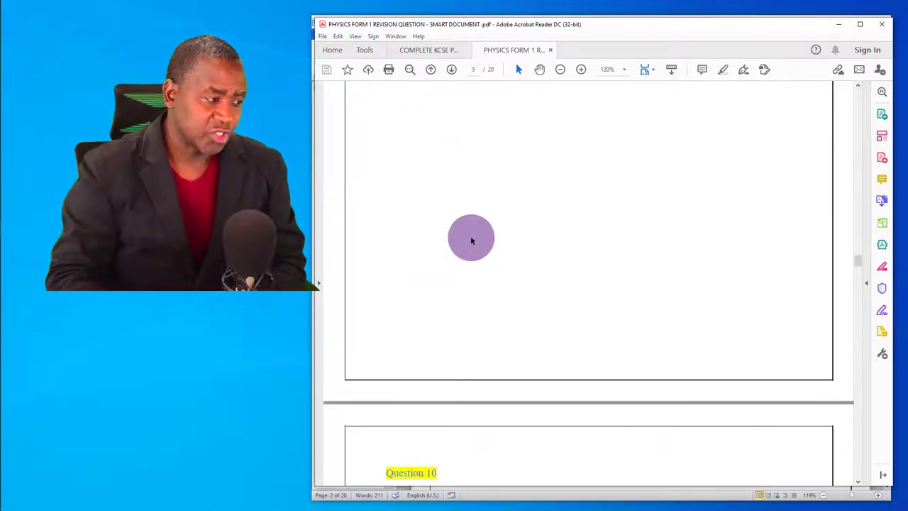
scroll(471, 240, up, 6)
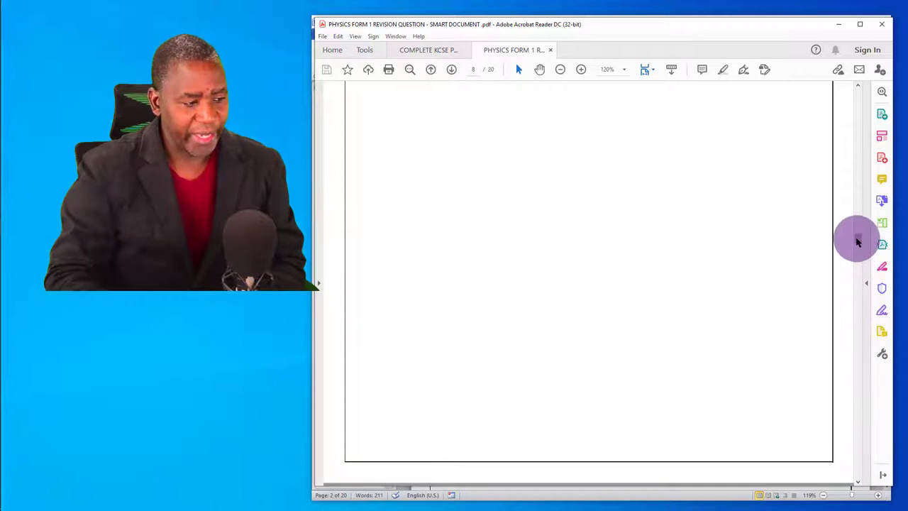
drag(856, 239, 860, 90)
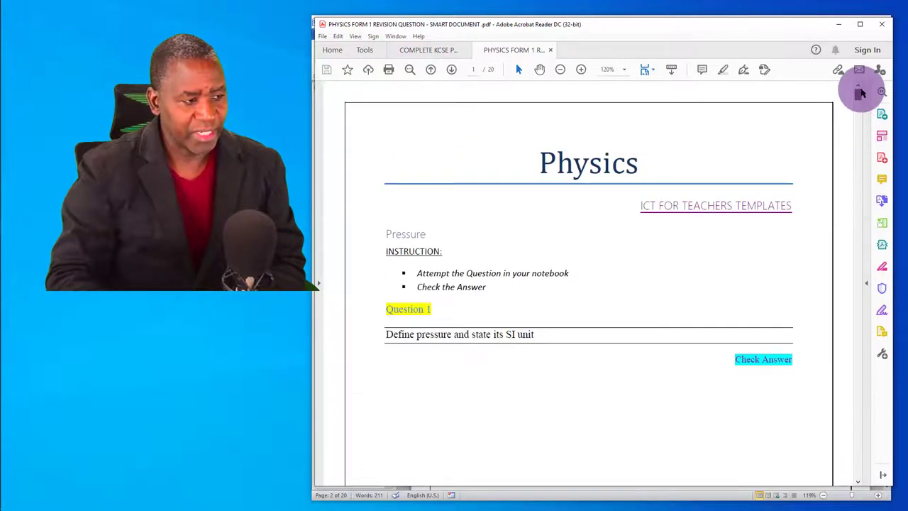
Step: Follow Question 1's Check Answer link, and from the answer follow the Next question link
scroll(630, 243, down, 3)
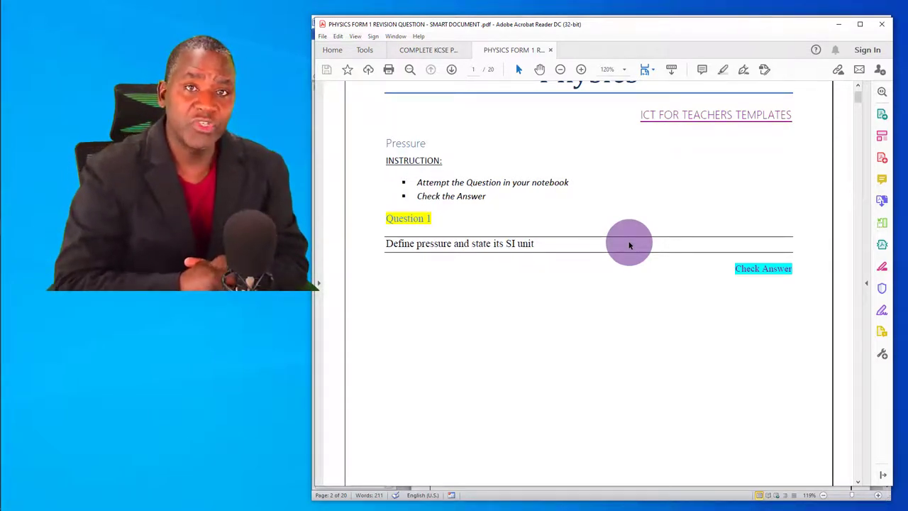
click(766, 269)
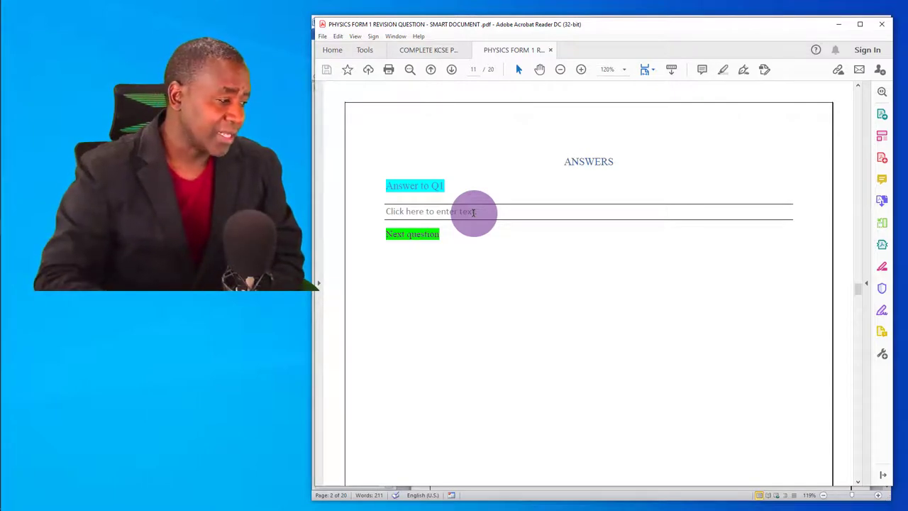
click(418, 240)
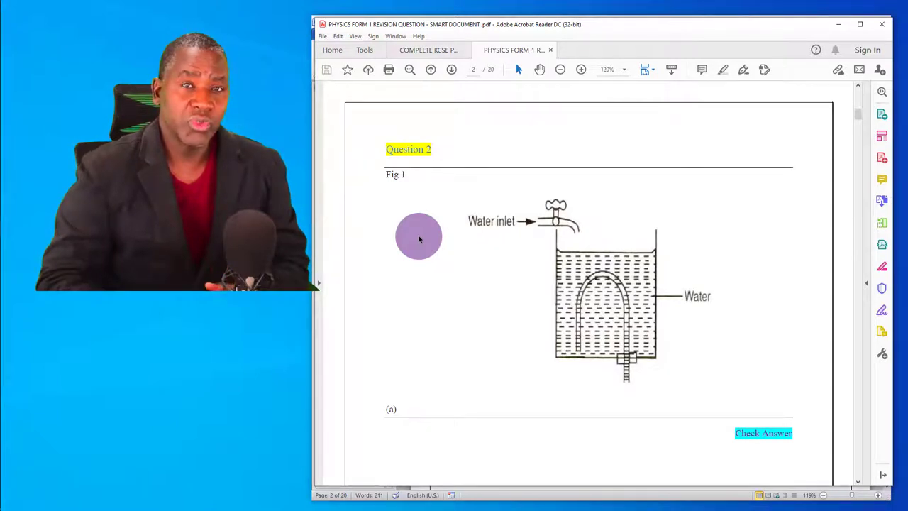
Step: Switch to Photos with the Kenya budget transparency map, reposition it as a smaller window, and minimise the YouTube browser window
mouse_move(5, 253)
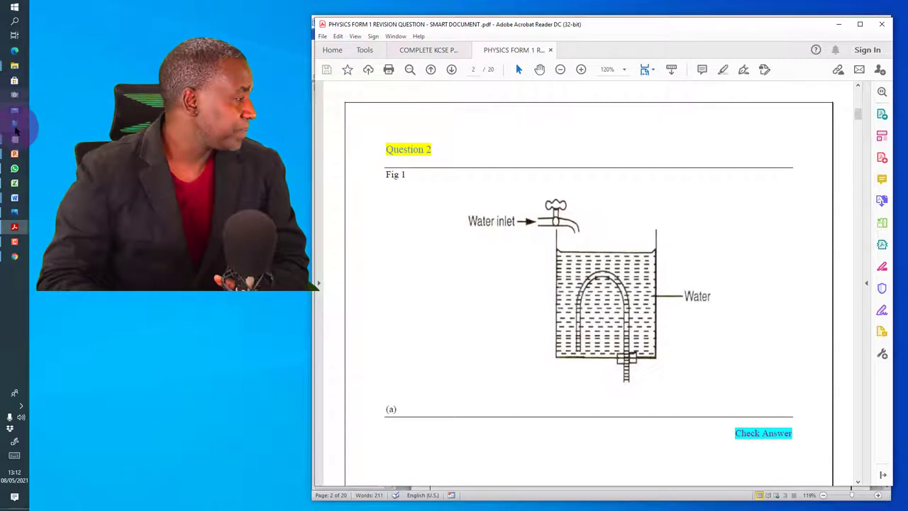
click(14, 256)
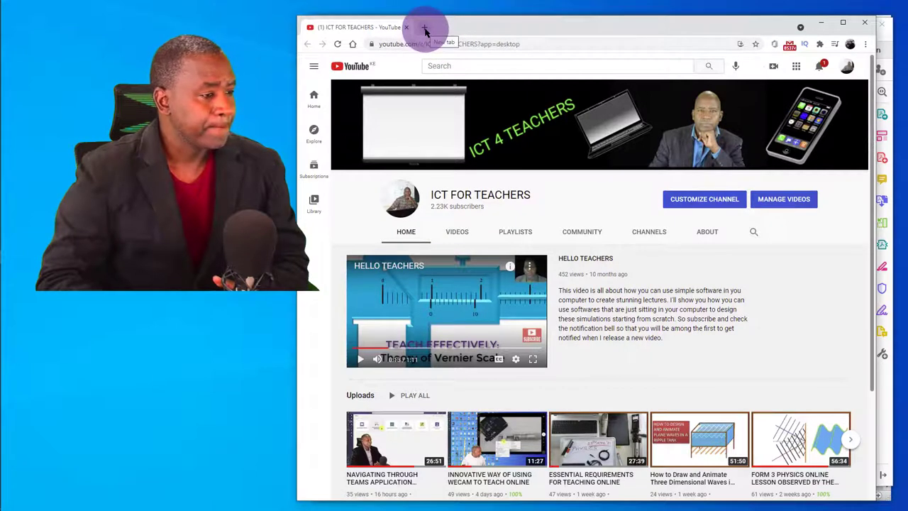
mouse_move(10, 245)
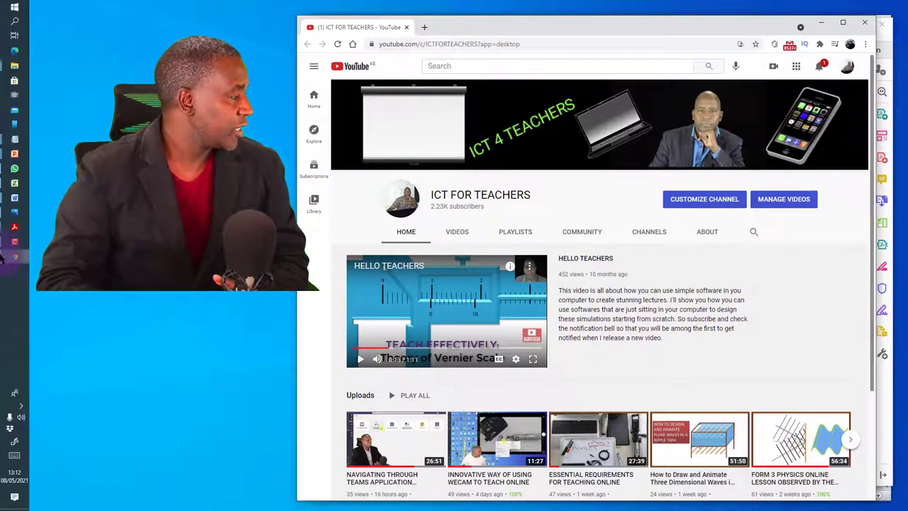
click(15, 212)
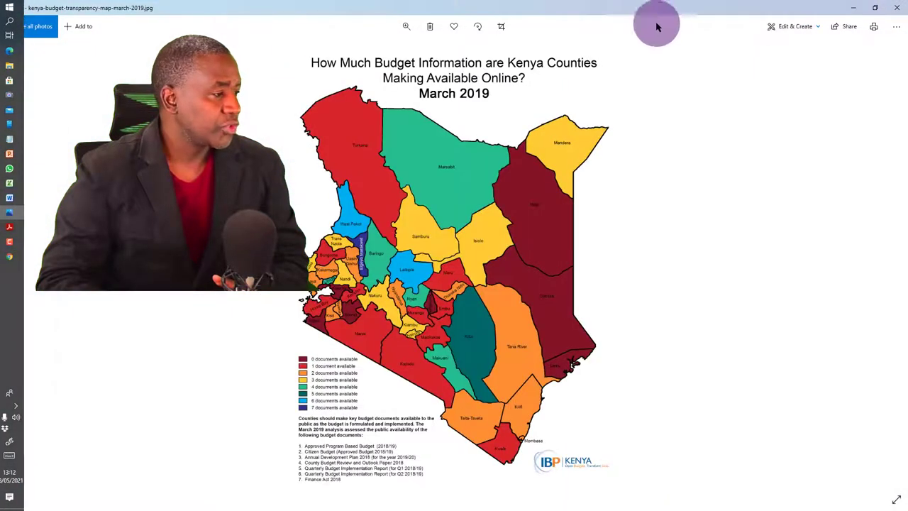
click(875, 7)
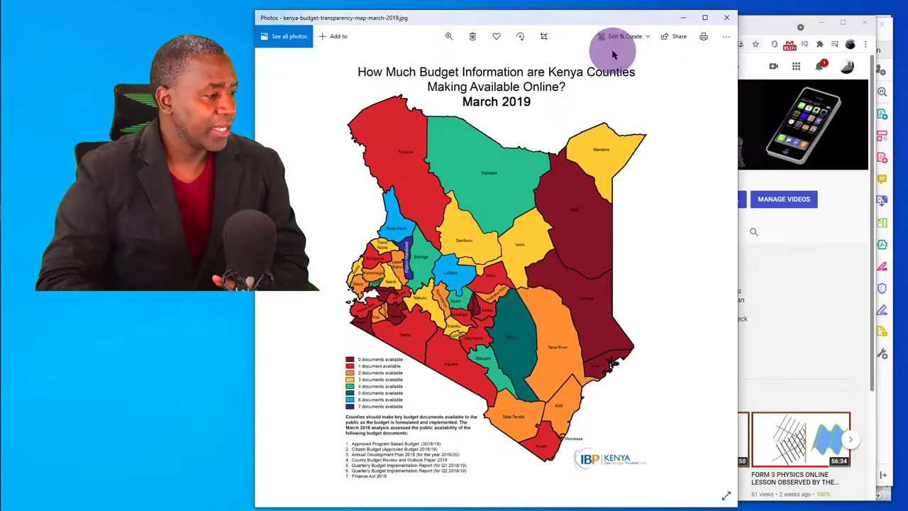
drag(553, 25, 688, 30)
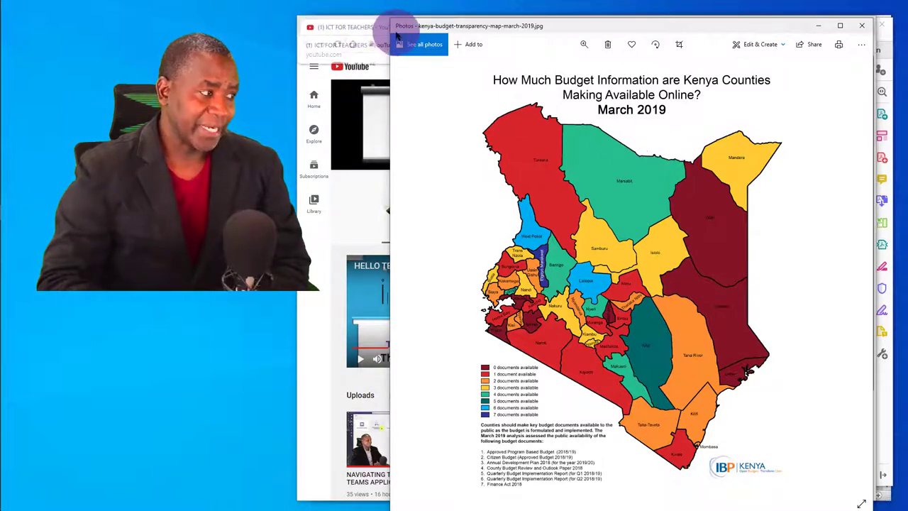
click(369, 27)
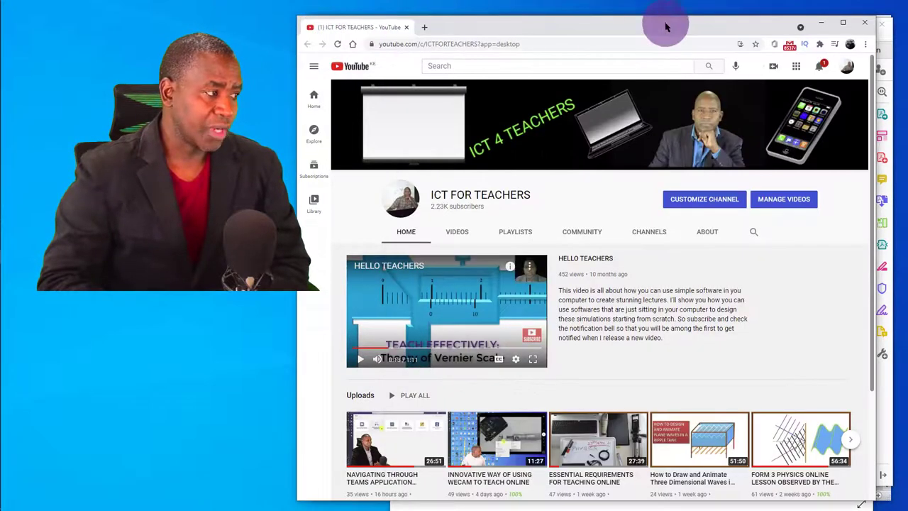
click(820, 23)
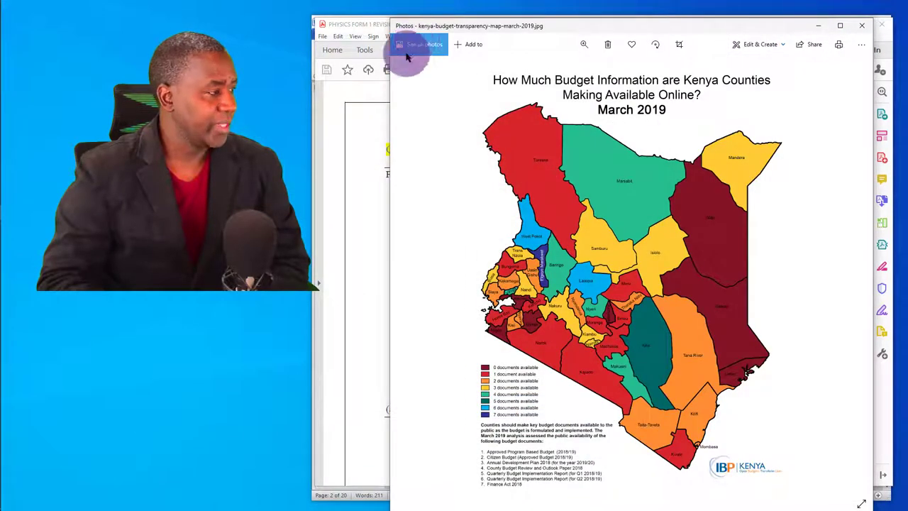
Step: Return to the PDF and try to edit the placeholder text under Question 3
click(355, 26)
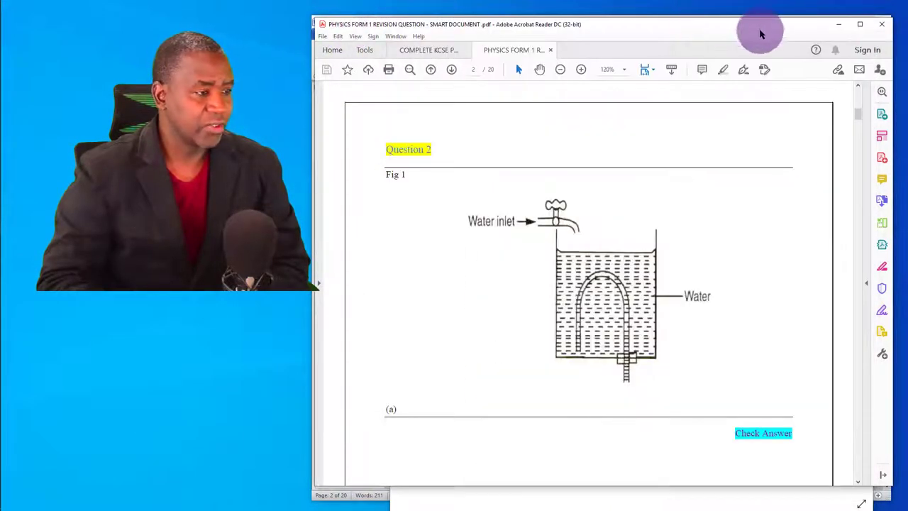
scroll(670, 243, down, 1)
scroll(670, 243, down, 10)
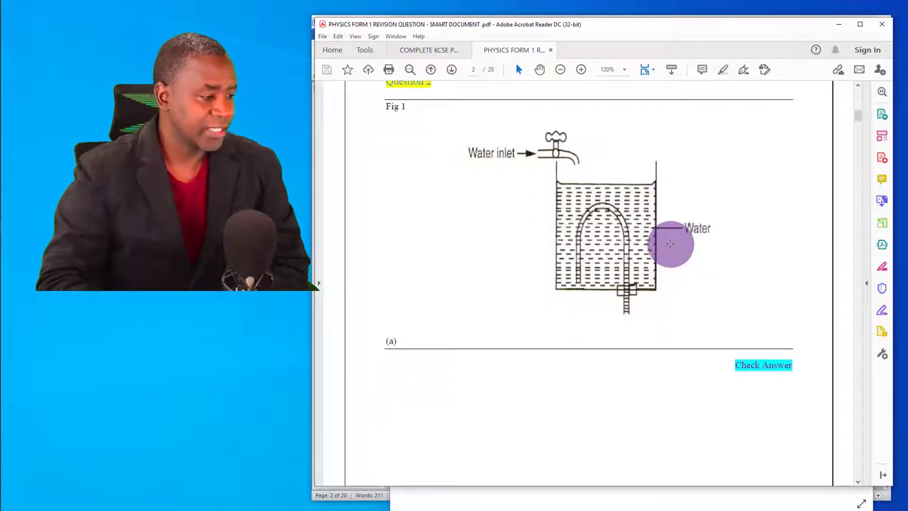
scroll(669, 246, down, 14)
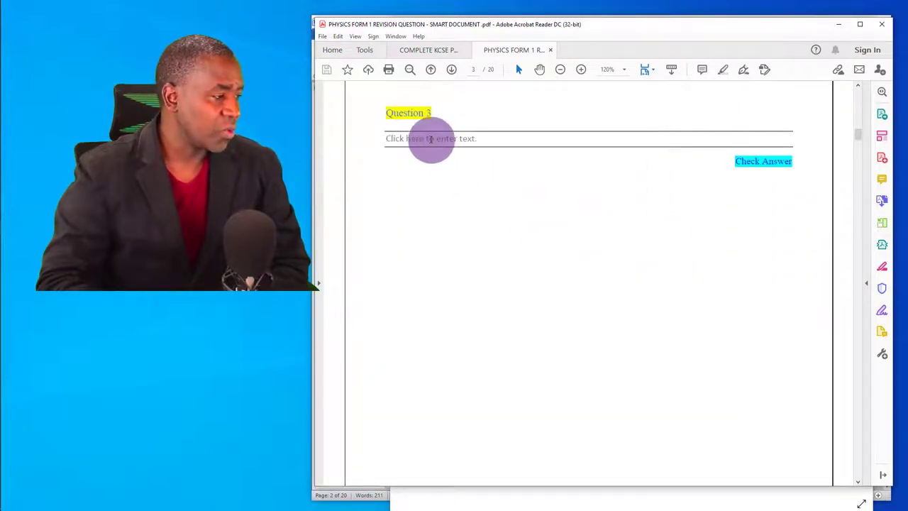
click(437, 140)
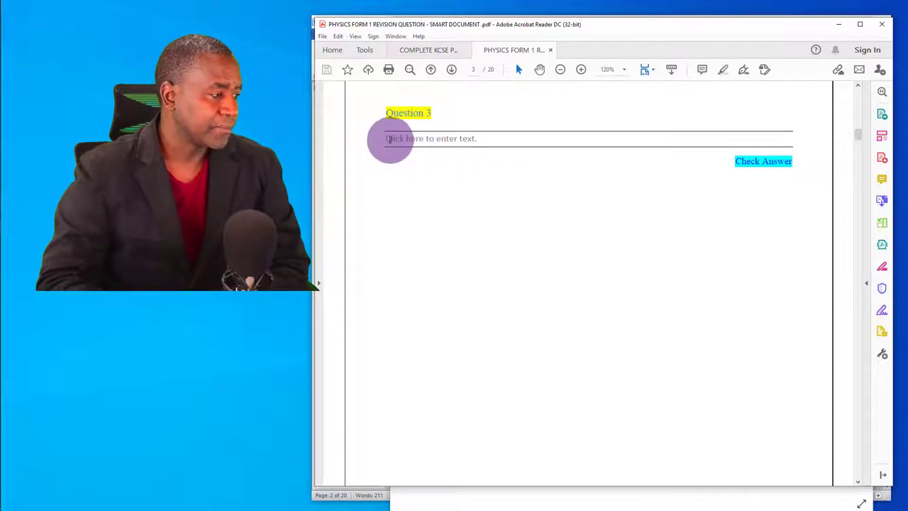
double_click(391, 138)
click(390, 139)
click(388, 140)
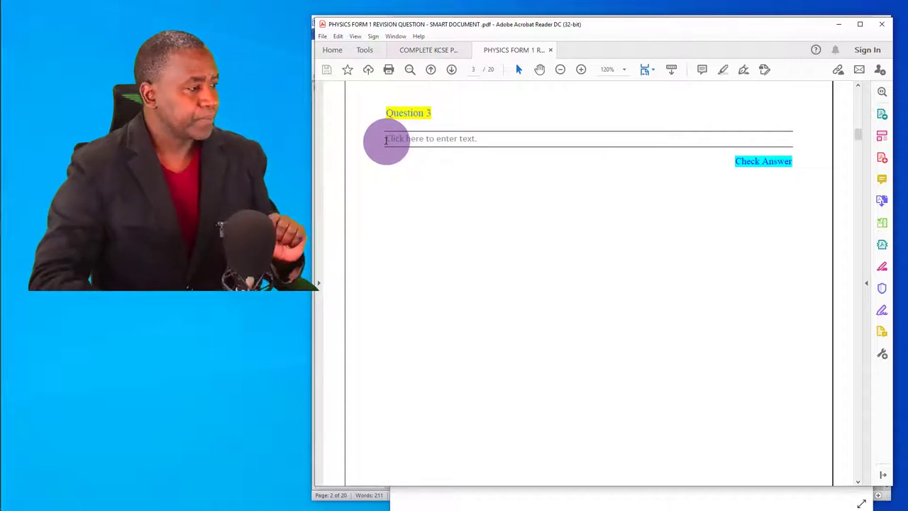
Step: Switch to the Word document and replace Question 3's placeholder with "Map of Kenya"
click(839, 30)
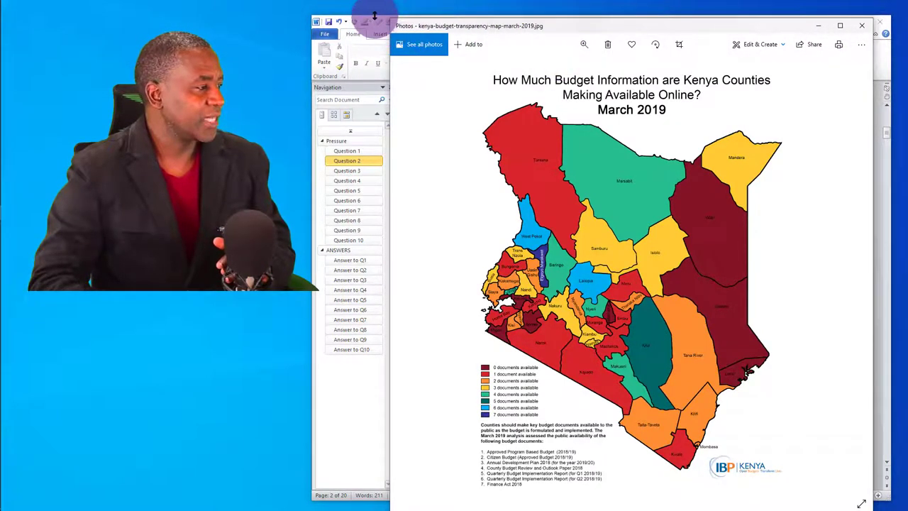
click(374, 15)
scroll(494, 215, down, 2)
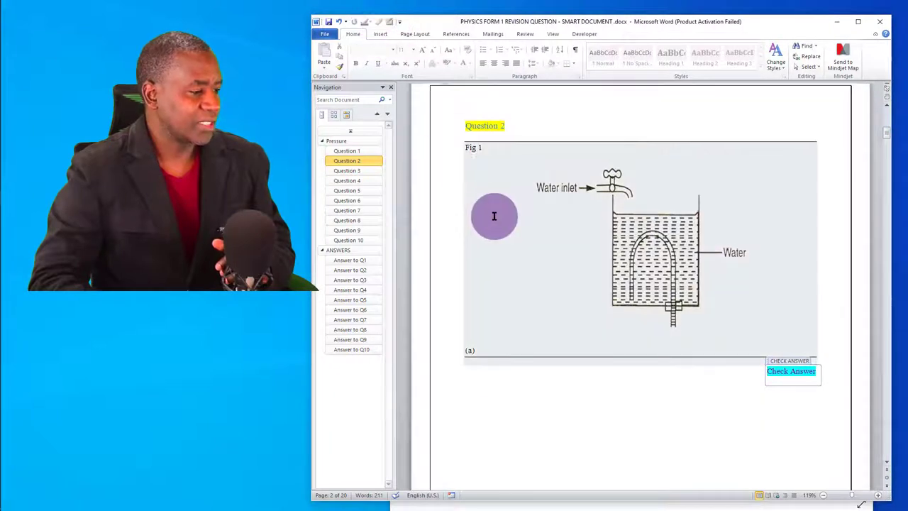
scroll(494, 215, down, 3)
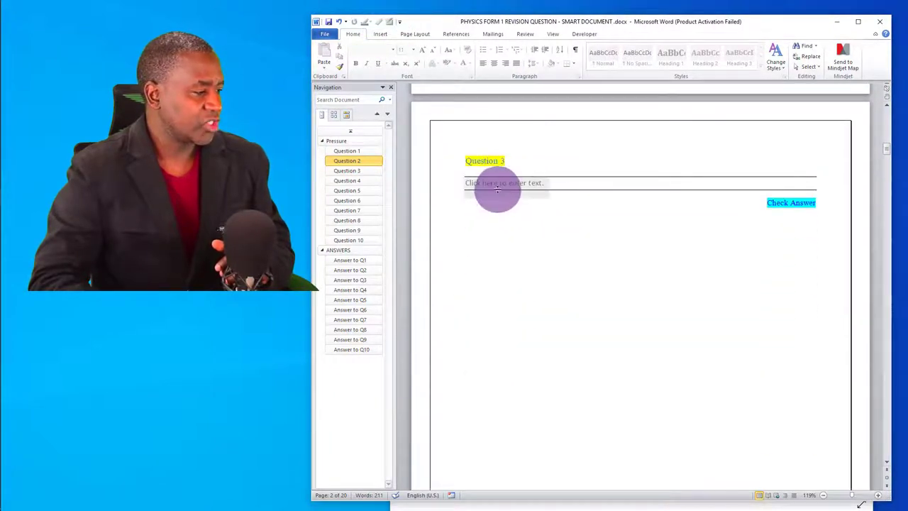
click(496, 183)
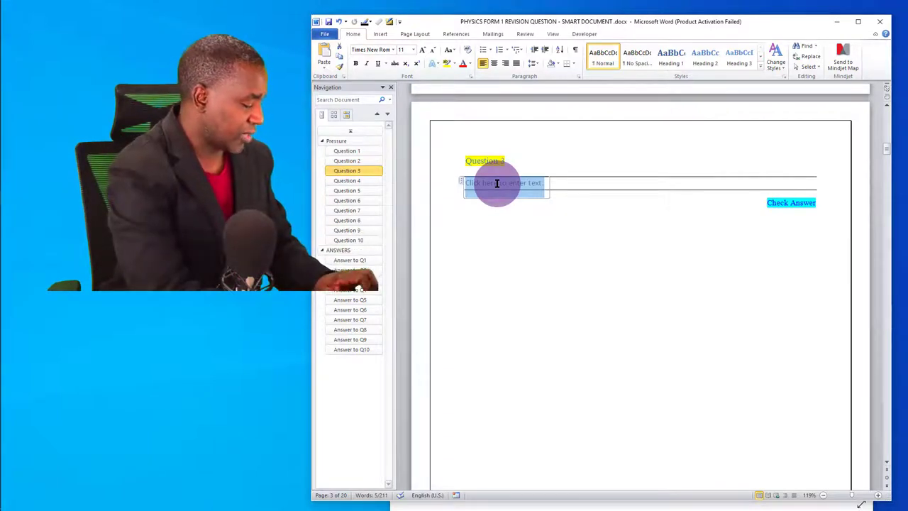
text(Map )
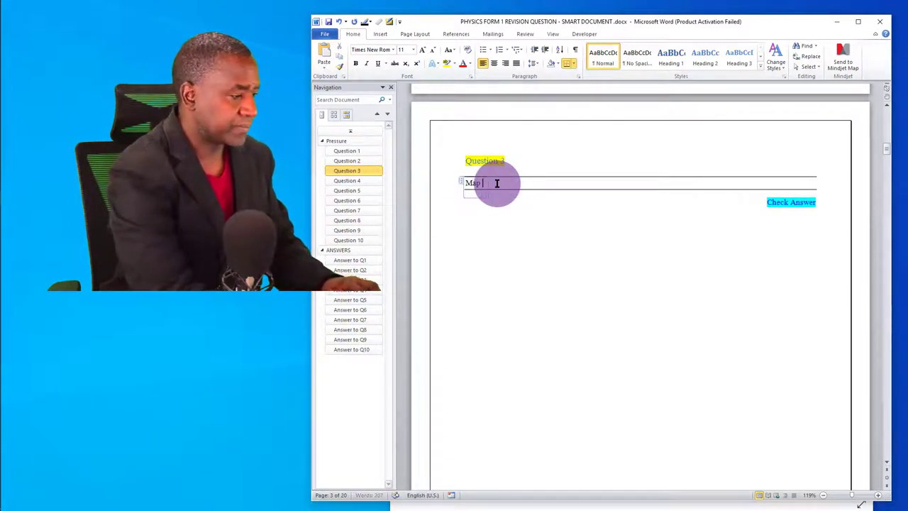
text(of )
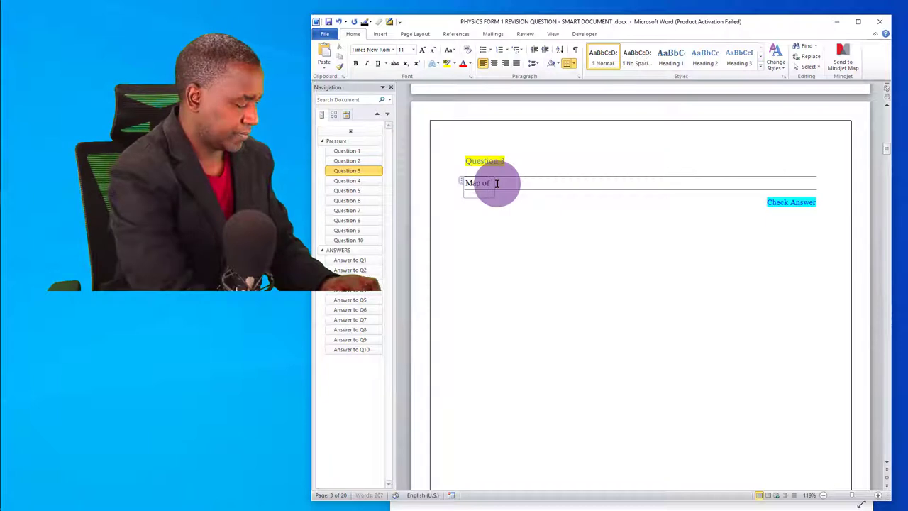
text(Keny)
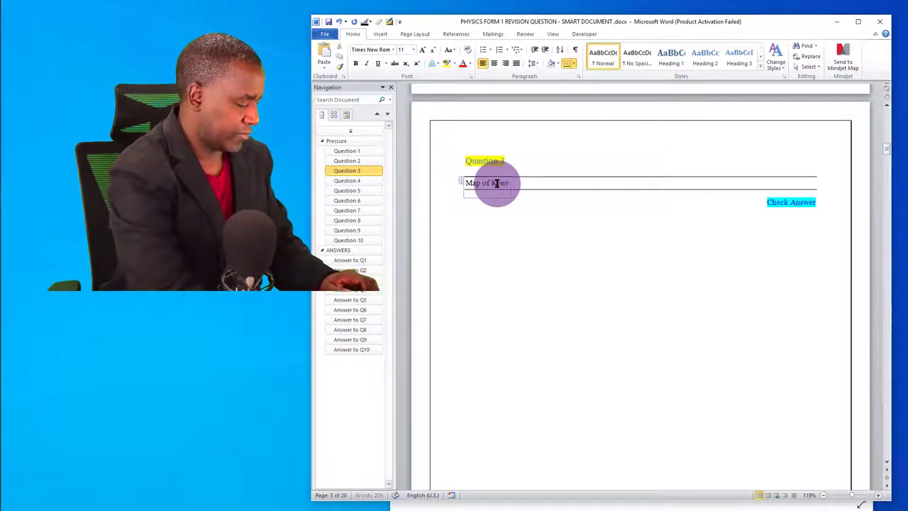
text(a)
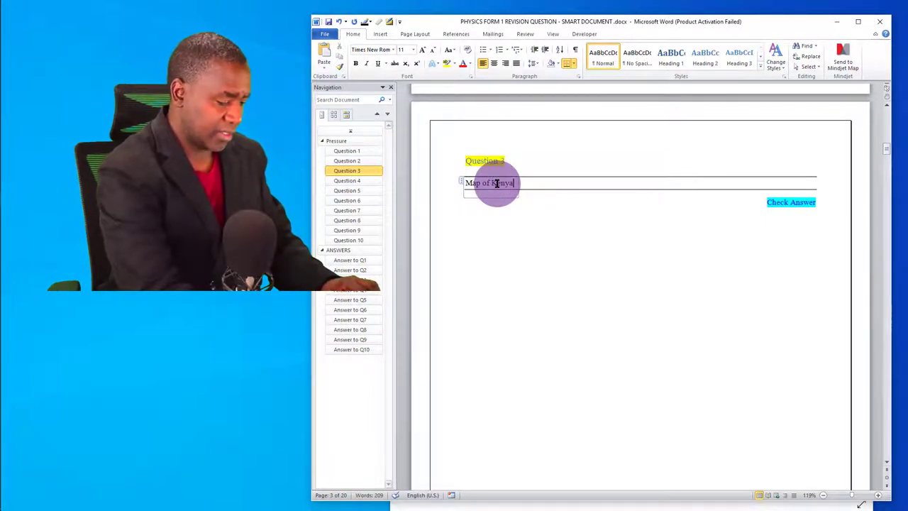
Step: Insert a new drawing canvas on a new line below "Map of Kenya" and enlarge it to about 103 mm high by 176 mm wide
key(Return)
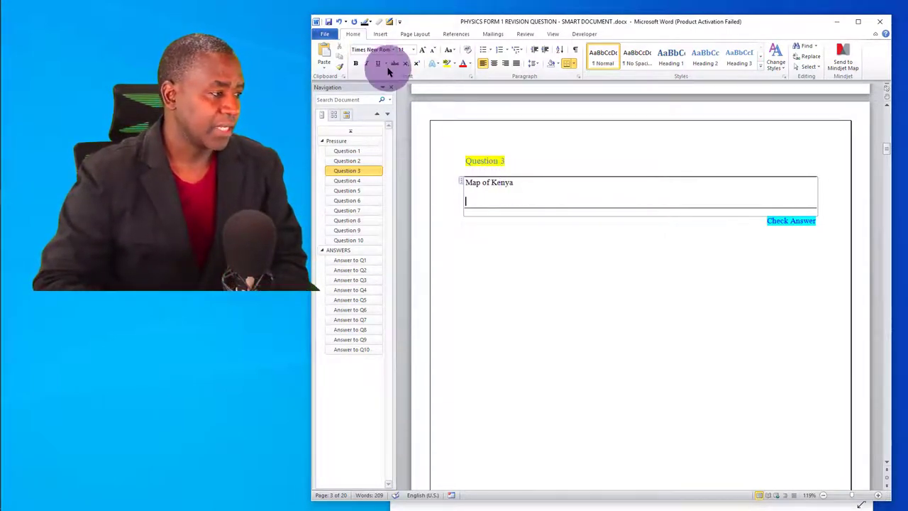
click(379, 34)
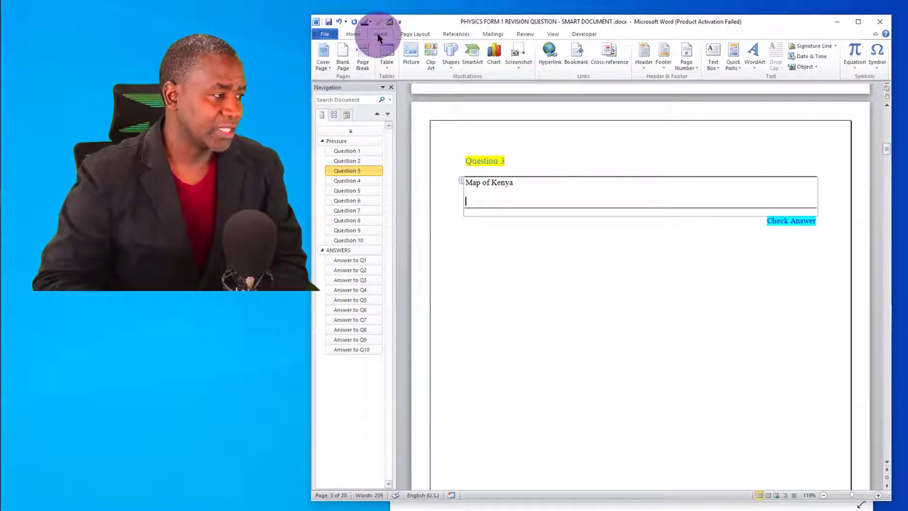
click(451, 62)
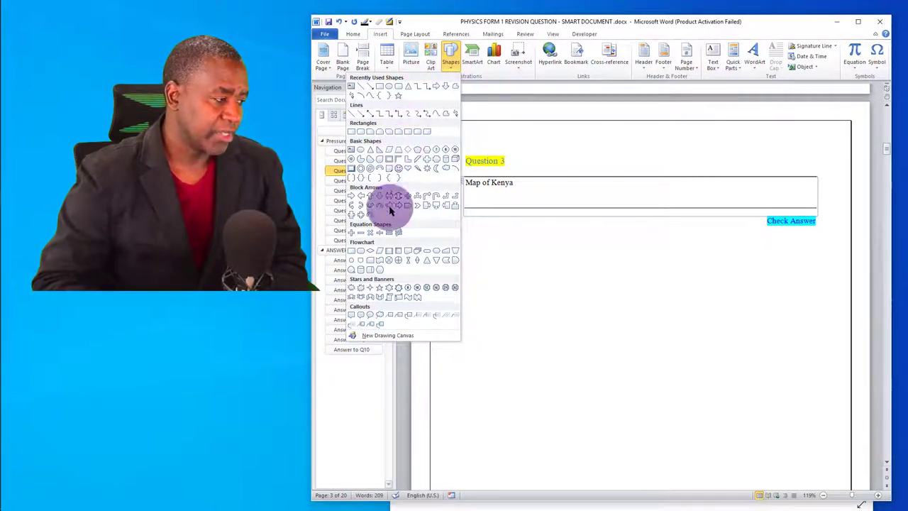
click(387, 337)
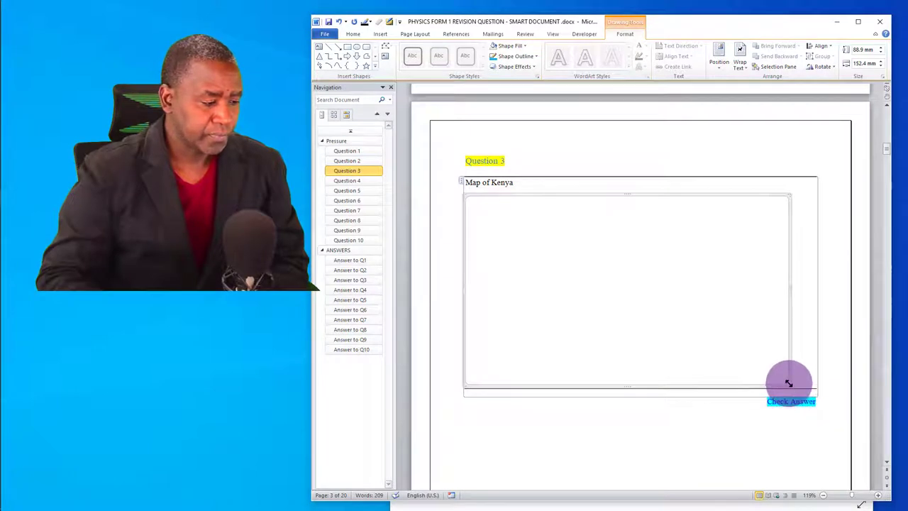
drag(787, 385, 817, 414)
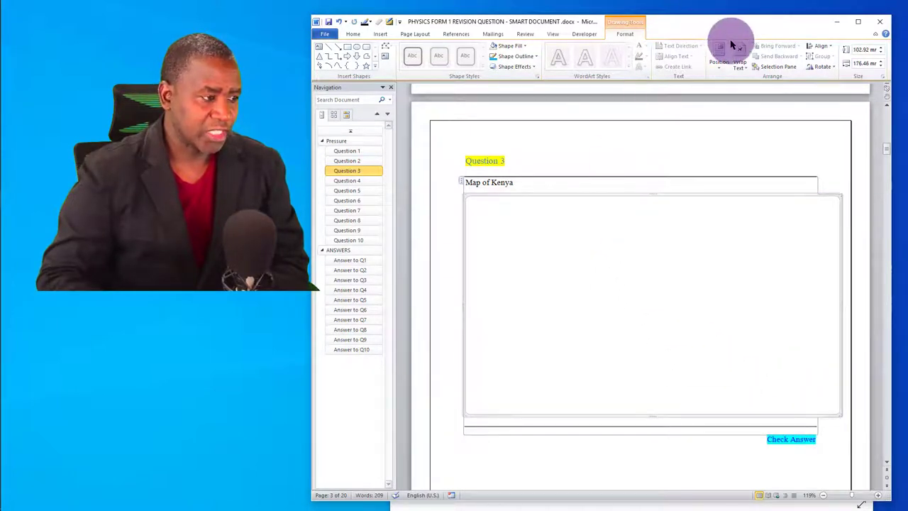
Step: Insert the Kenya budget transparency map picture from the Downloads folder into Question 3's drawing canvas
drag(739, 33, 674, 34)
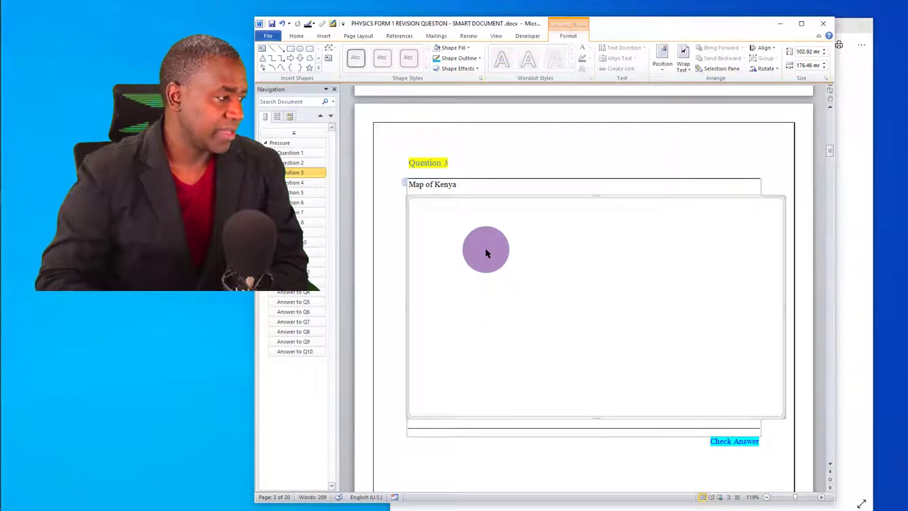
click(323, 36)
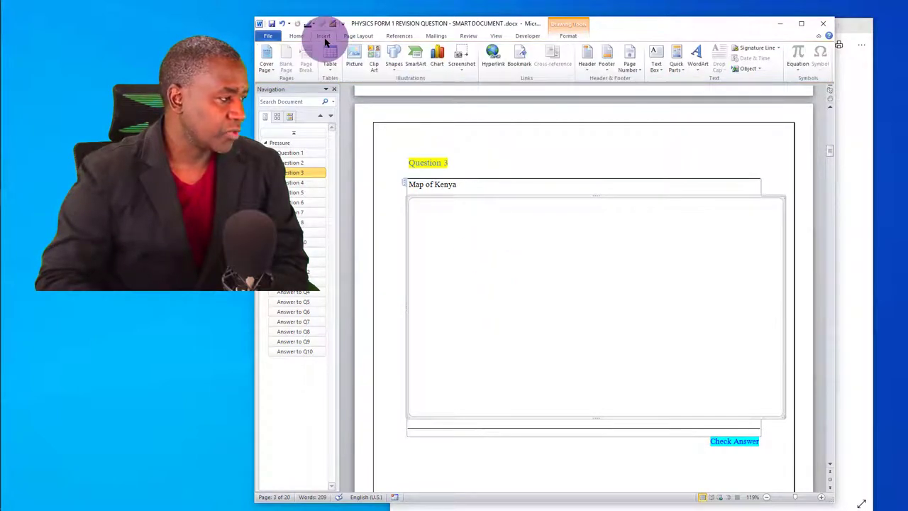
click(353, 63)
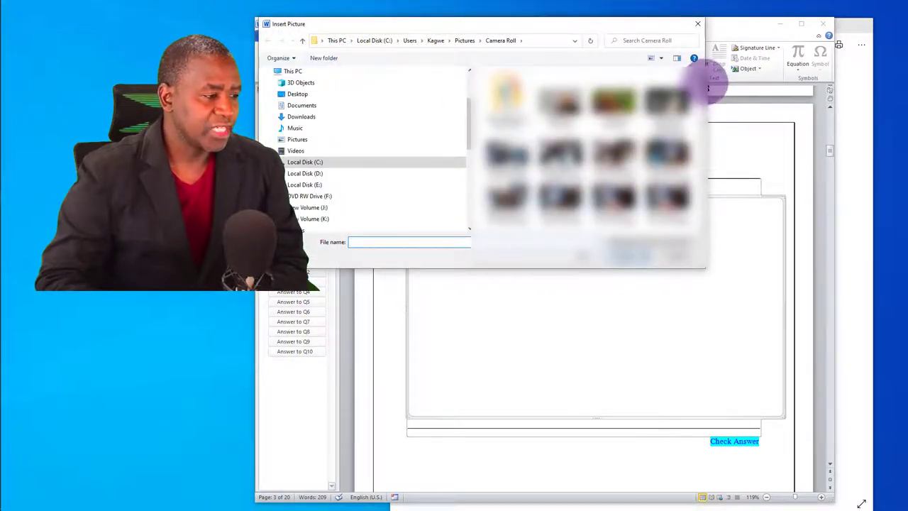
scroll(707, 88, down, 5)
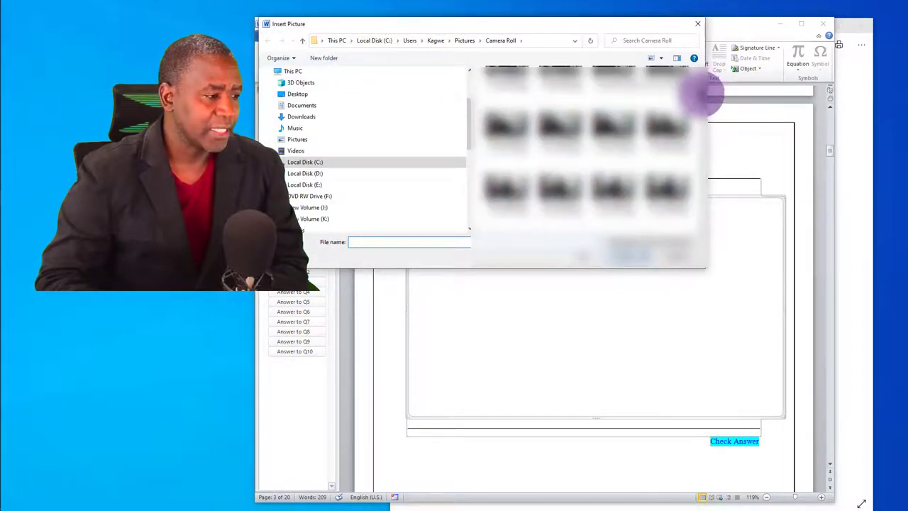
scroll(702, 81, up, 5)
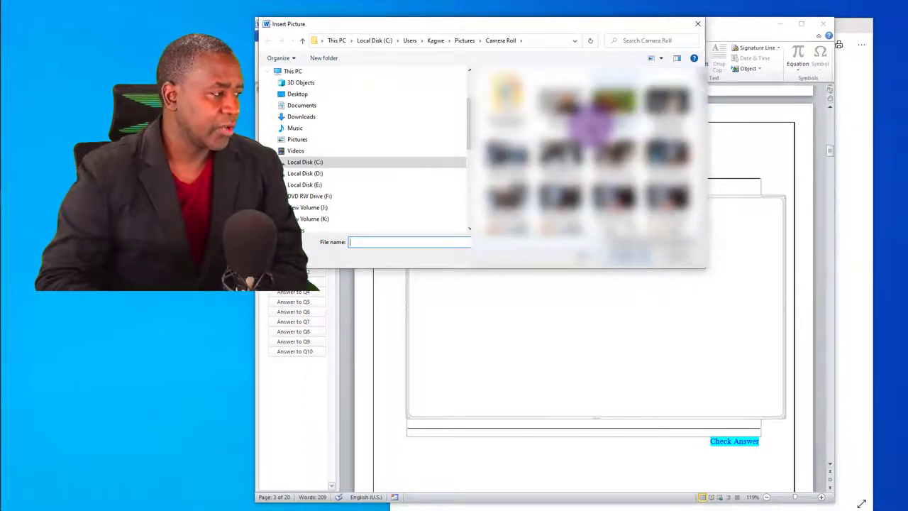
click(353, 121)
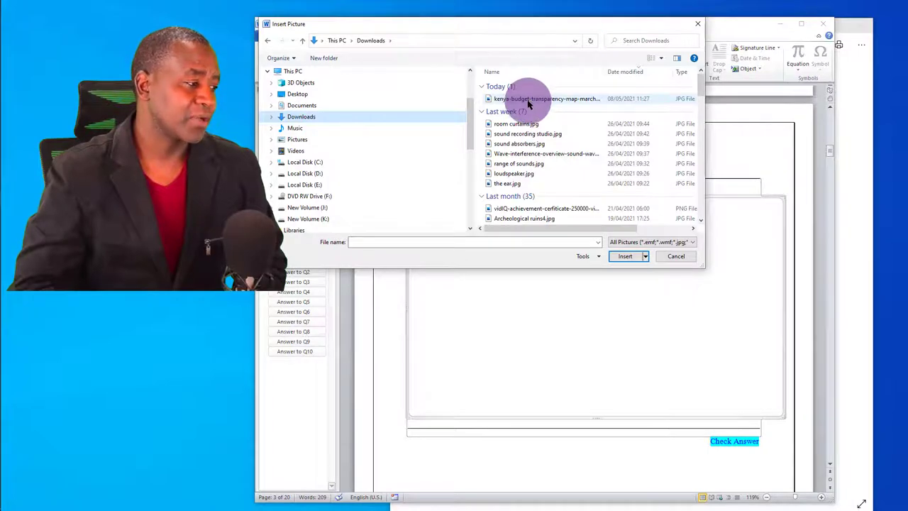
click(528, 104)
double_click(527, 100)
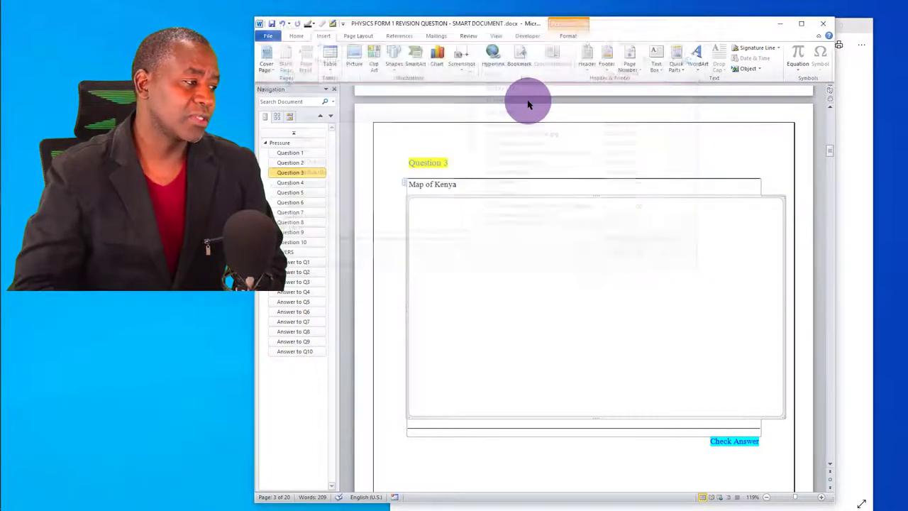
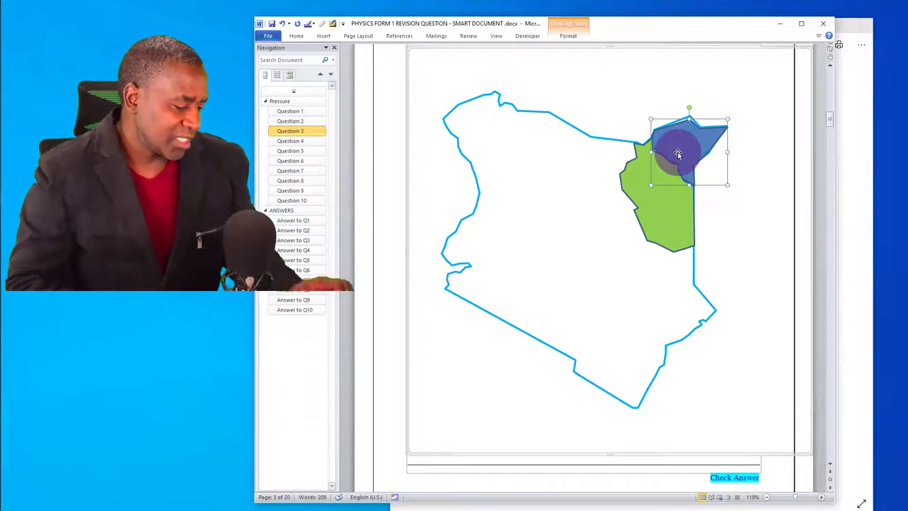
Step: Nudge the blue region vertically to align it with the northeast corner of the Kenya outline
key(Up)
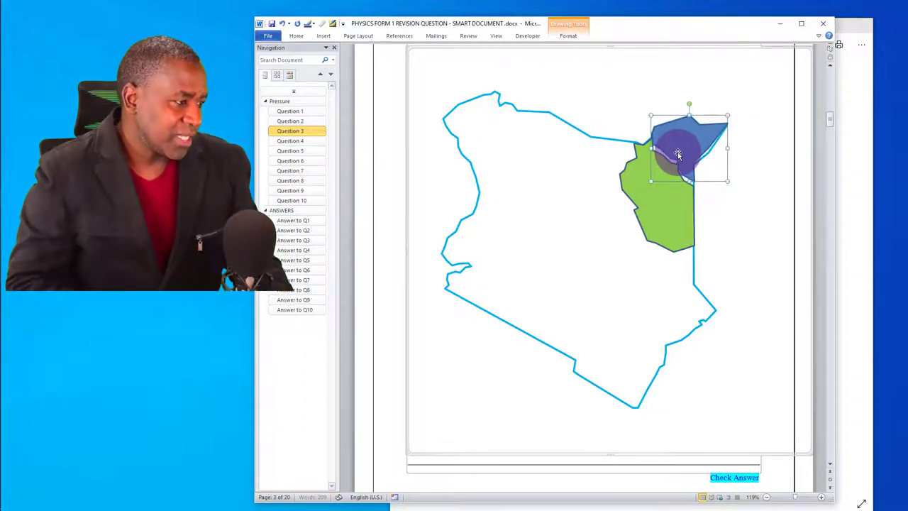
key(Down)
key(Down)
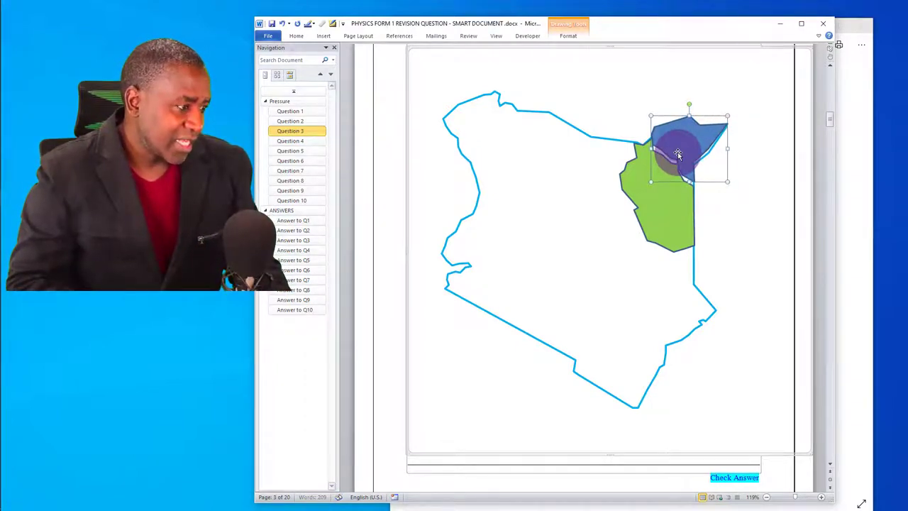
Step: Edit the blue region's points so its southeastern edge follows the Kenya outline
right_click(726, 150)
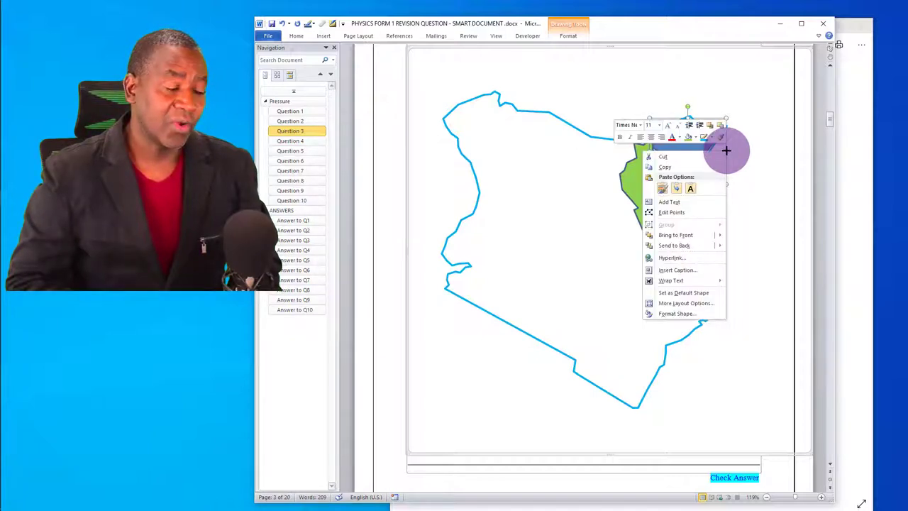
click(670, 212)
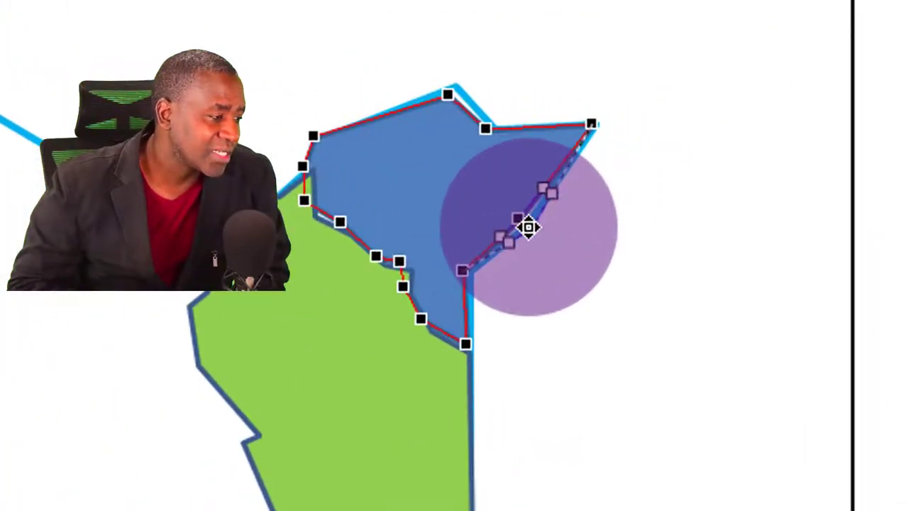
double_click(522, 222)
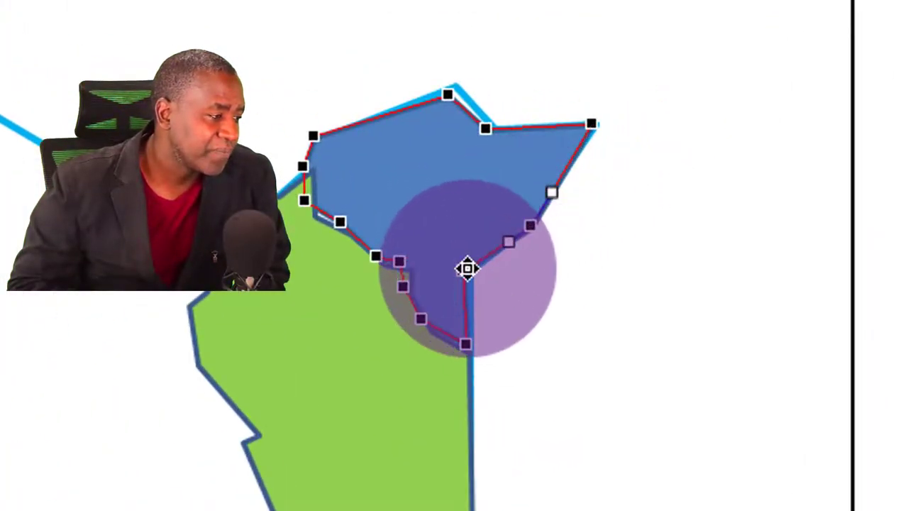
click(461, 270)
drag(461, 274, 469, 272)
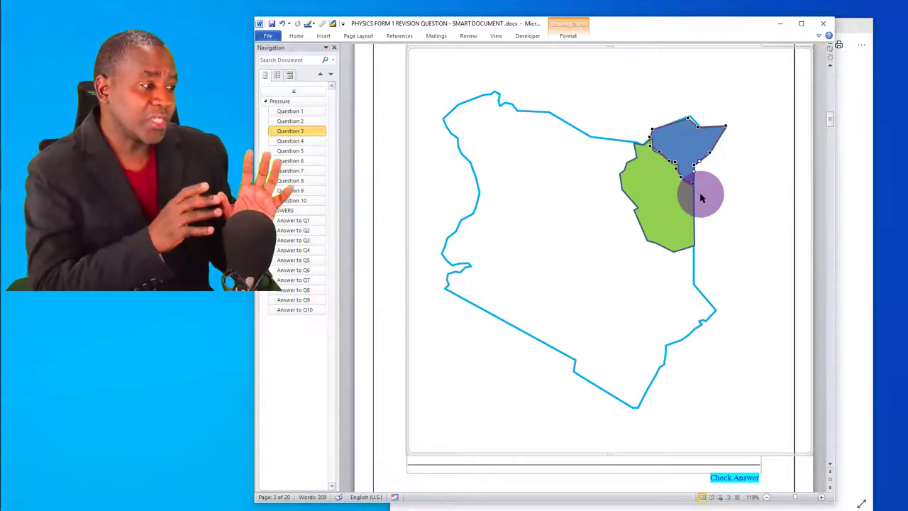
click(663, 363)
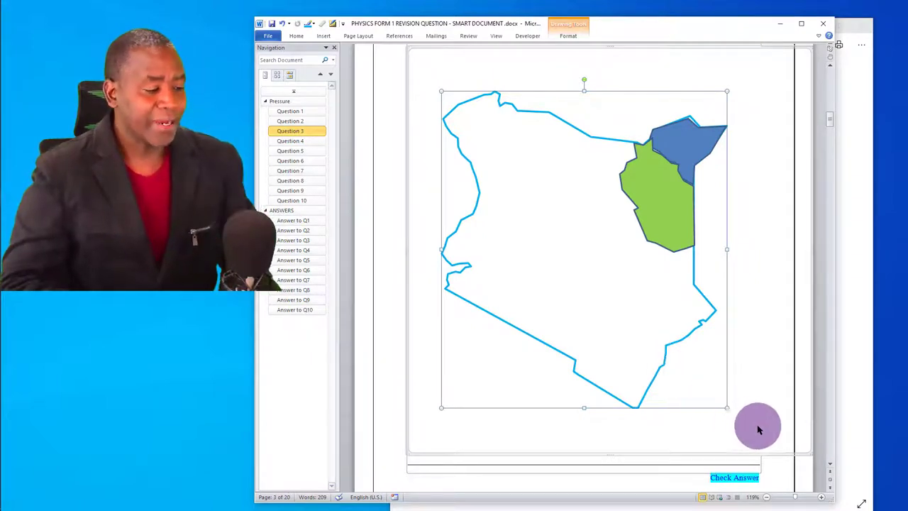
drag(771, 442, 407, 79)
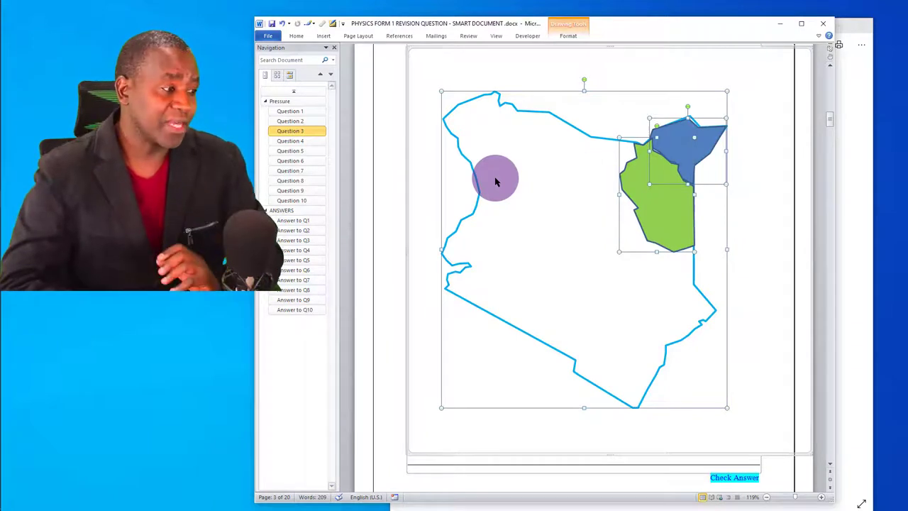
click(568, 36)
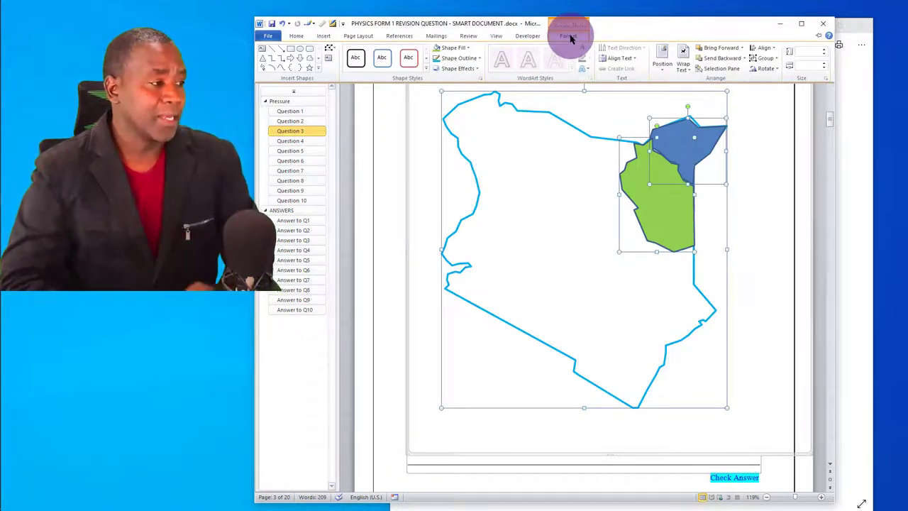
click(570, 36)
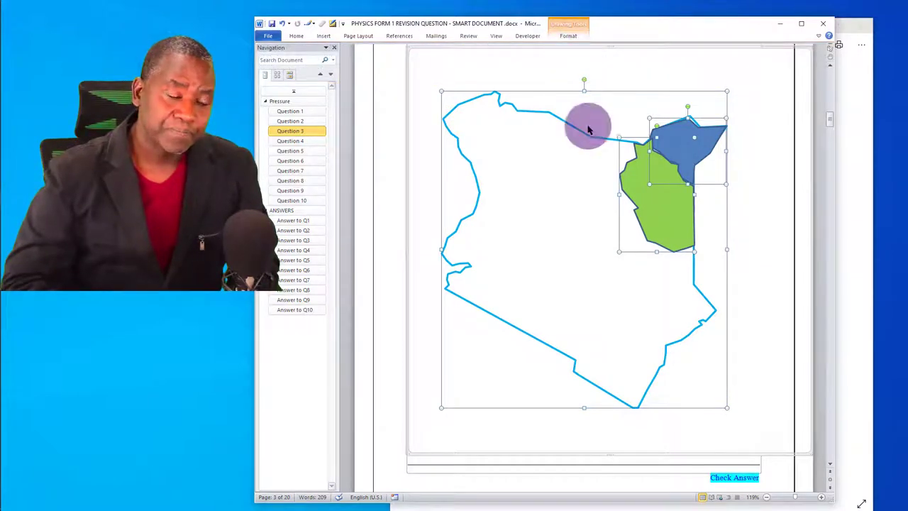
click(763, 426)
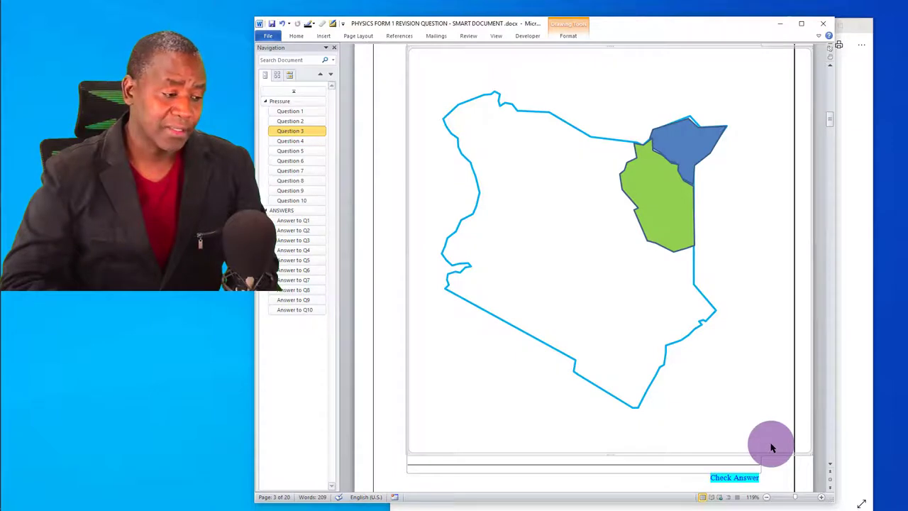
Step: Select the Kenya outline with the blue and green regions and group them into one object
drag(772, 444, 419, 68)
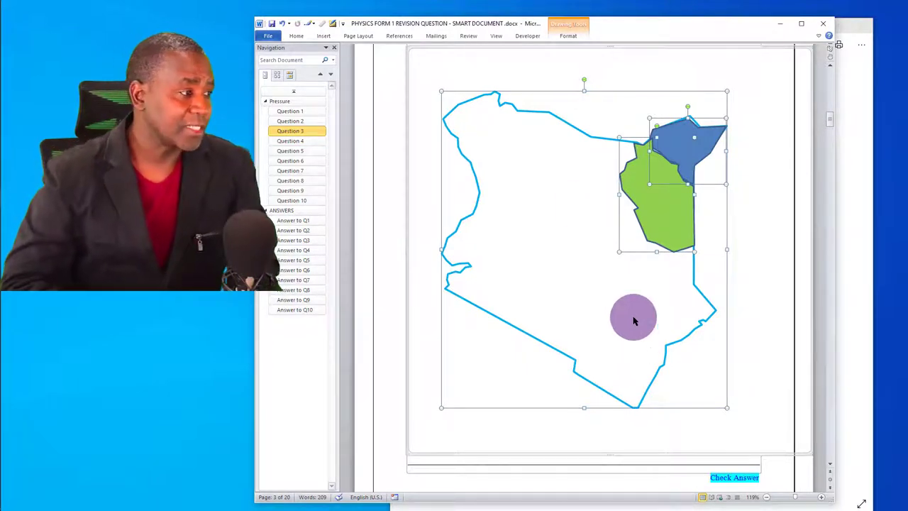
click(567, 37)
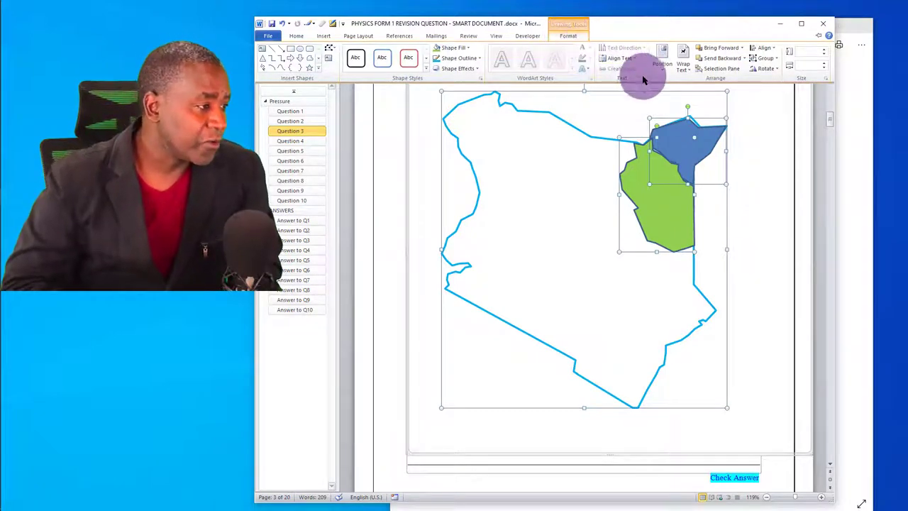
click(769, 59)
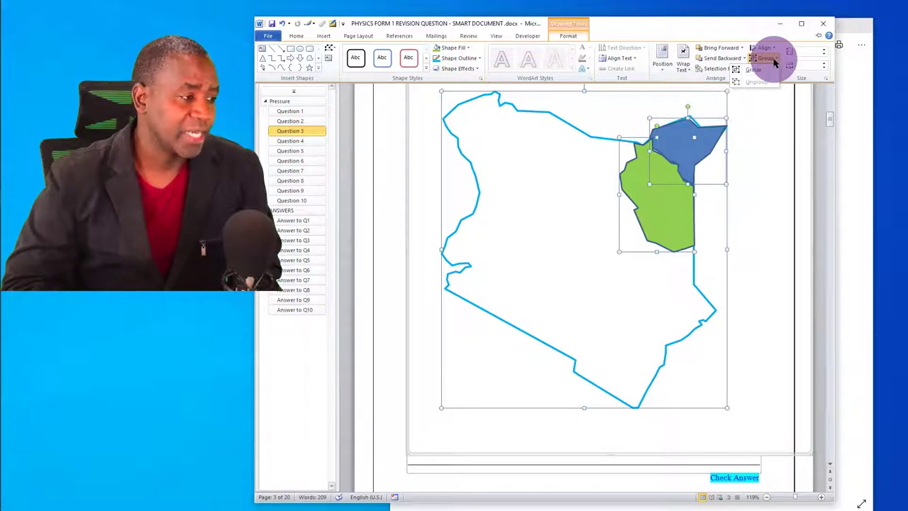
click(754, 70)
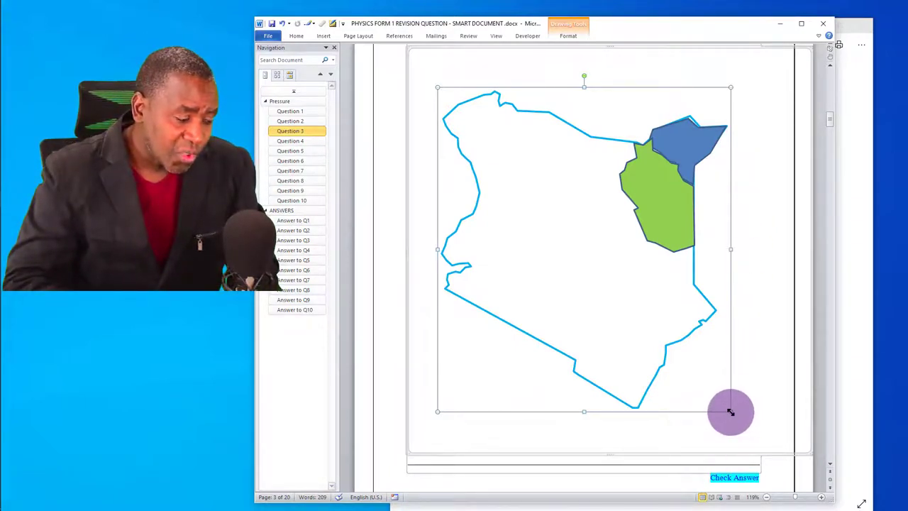
Step: Test scaling the grouped map by shrinking it, and enlarge it to nearly fill the height of the drawing canvas
drag(731, 411, 608, 279)
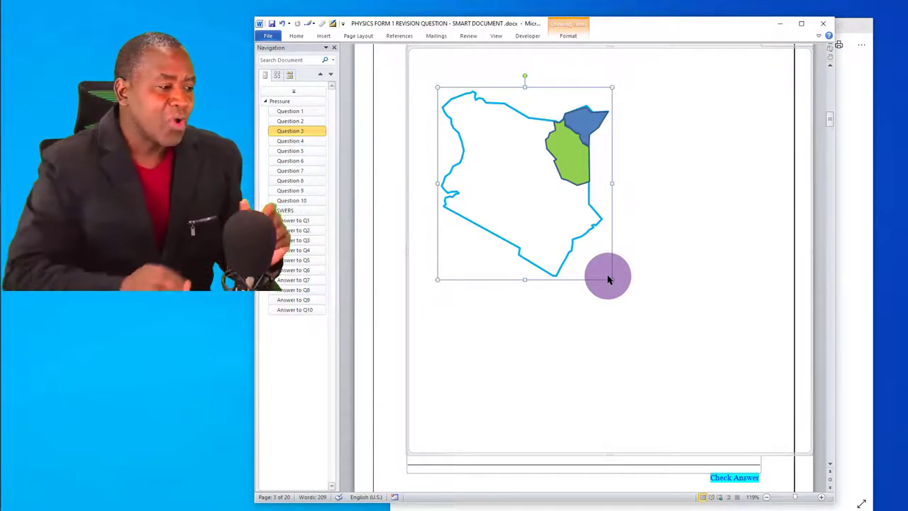
drag(610, 279, 740, 441)
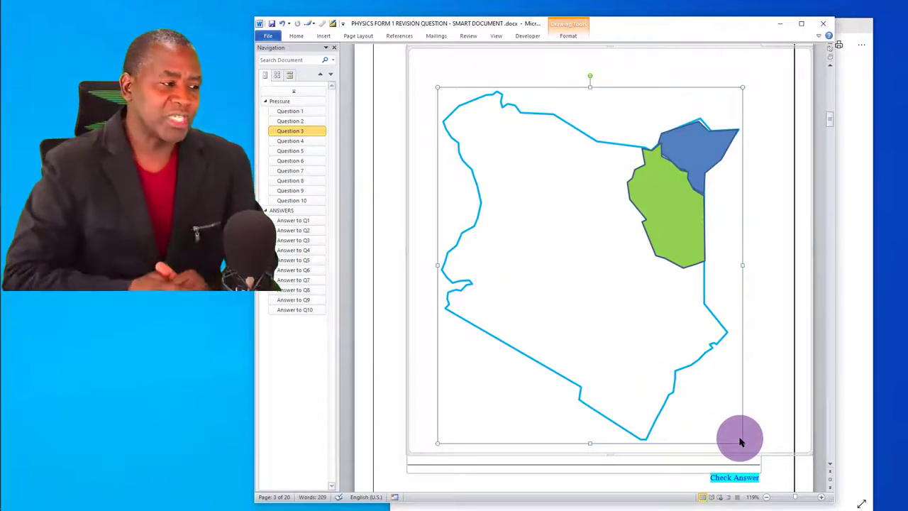
right_click(741, 87)
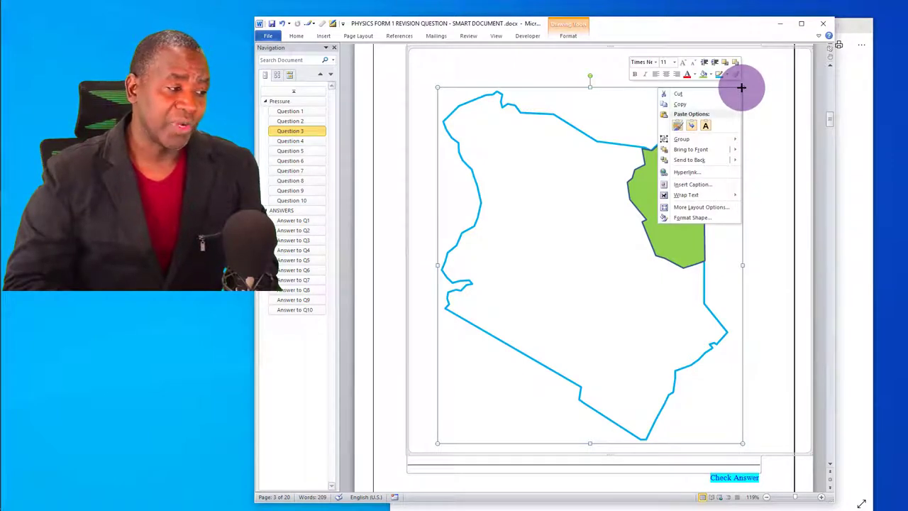
key(ctrl+v)
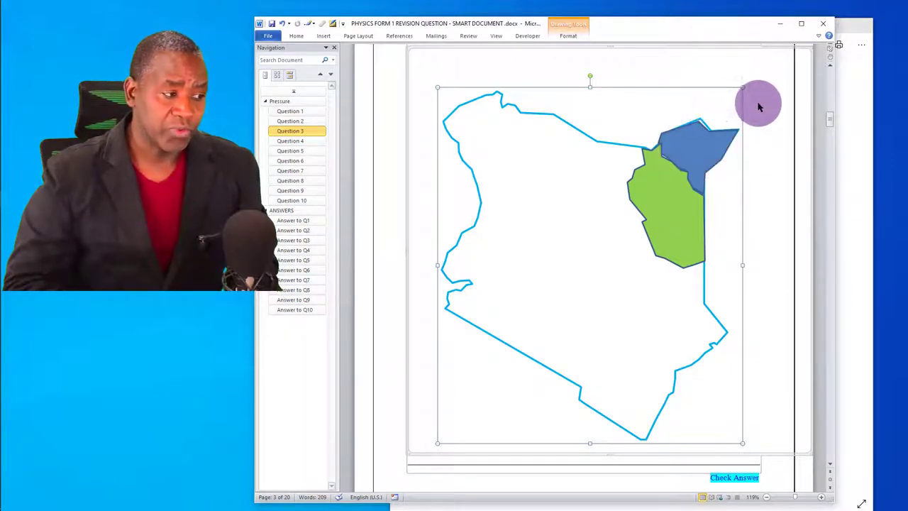
right_click(693, 103)
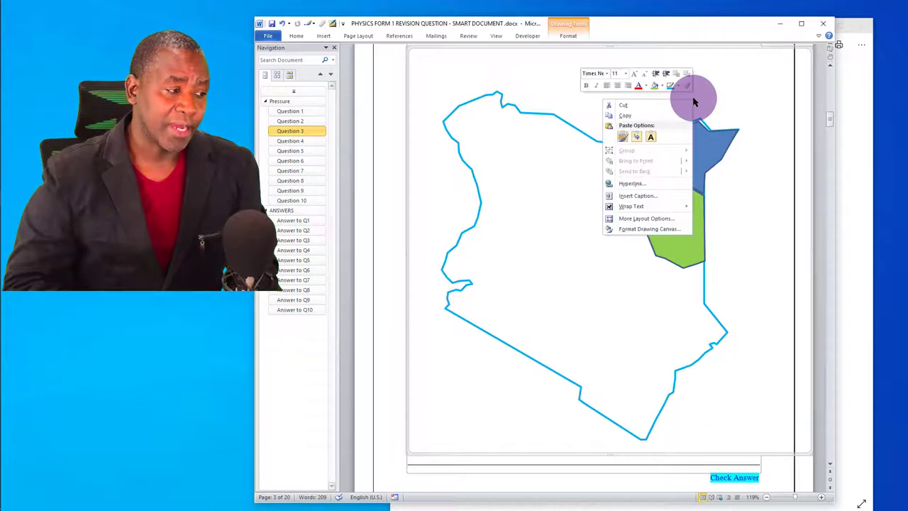
click(714, 137)
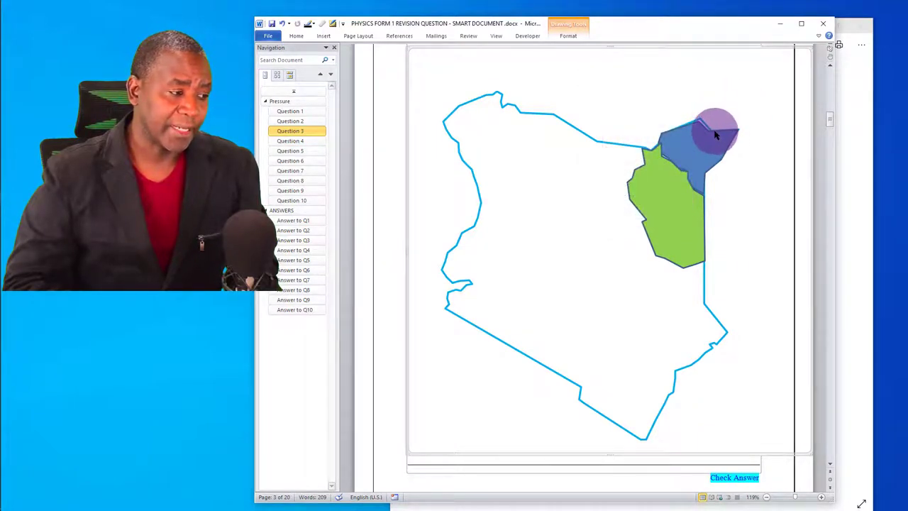
click(718, 127)
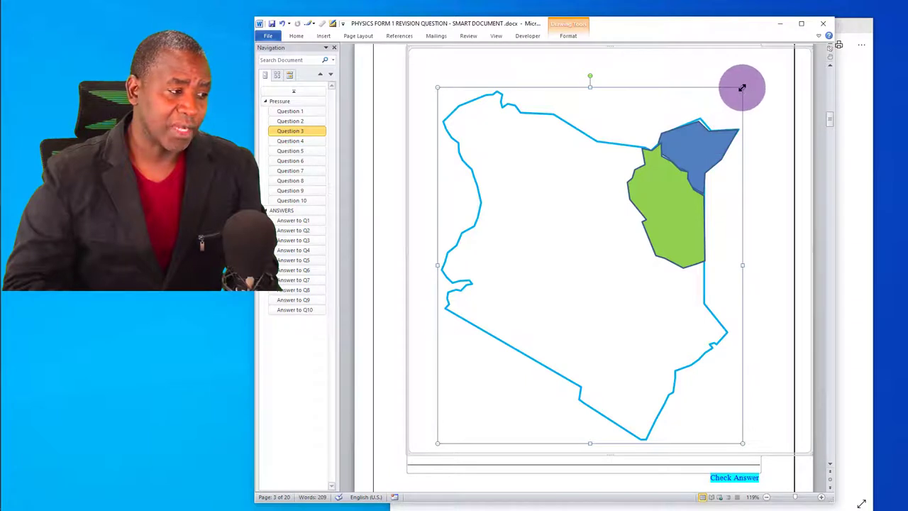
Step: Ungroup the map of Kenya into its separate outline and colored regions, and clear the selection
right_click(742, 87)
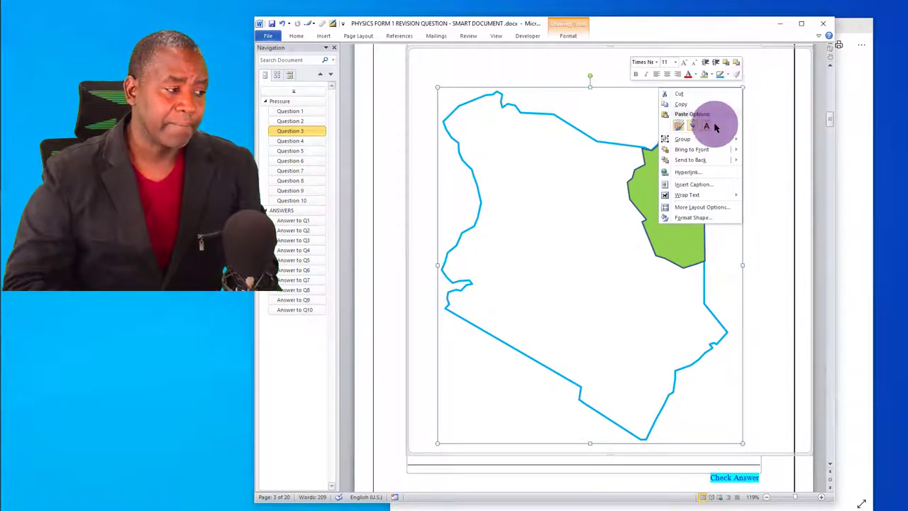
mouse_move(708, 143)
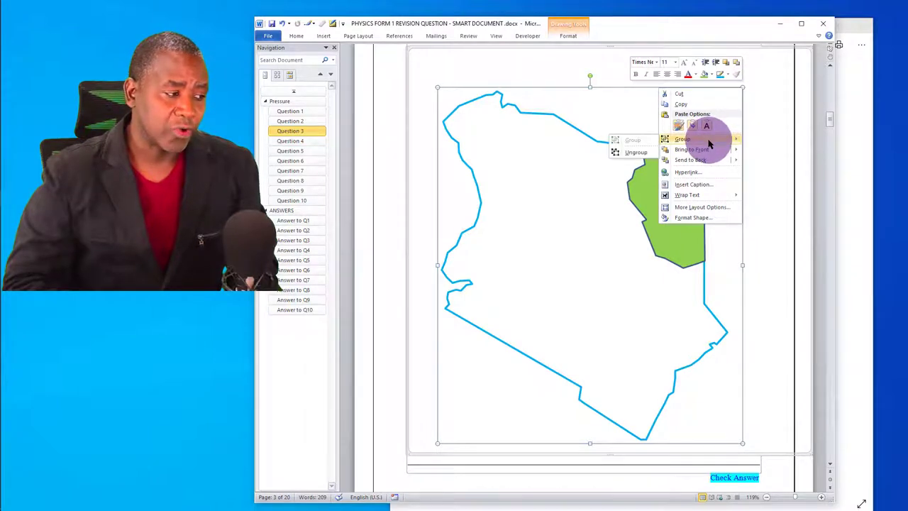
click(633, 155)
click(766, 169)
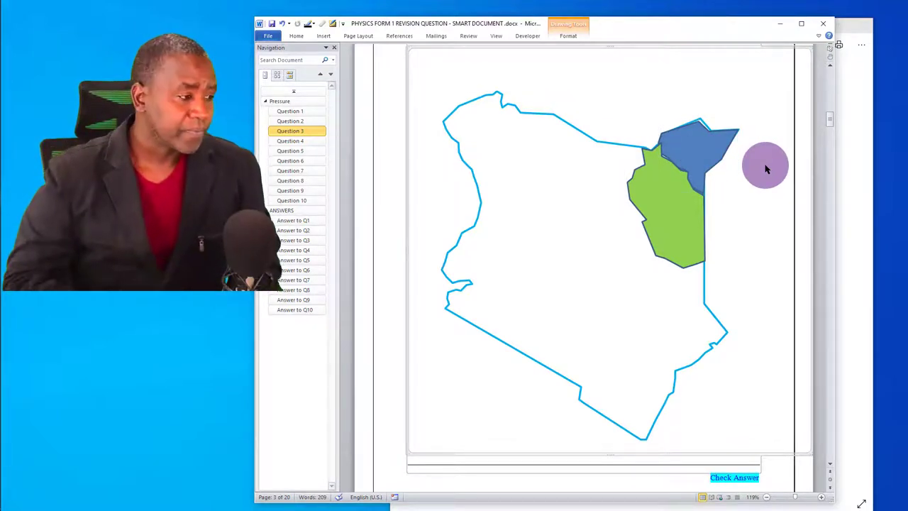
Step: Pull the blue region away from the outline, move the green region to the west-central interior, and return the blue region to the northeast corner
click(707, 151)
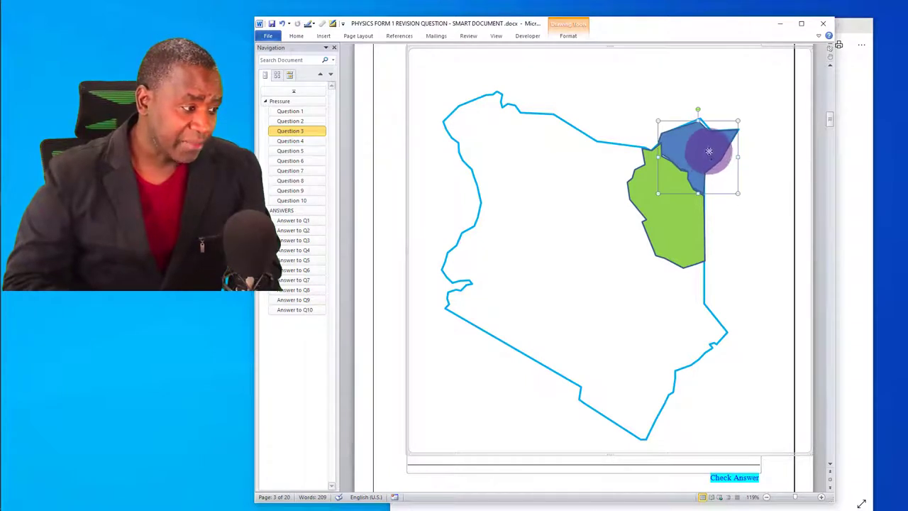
drag(709, 151, 755, 132)
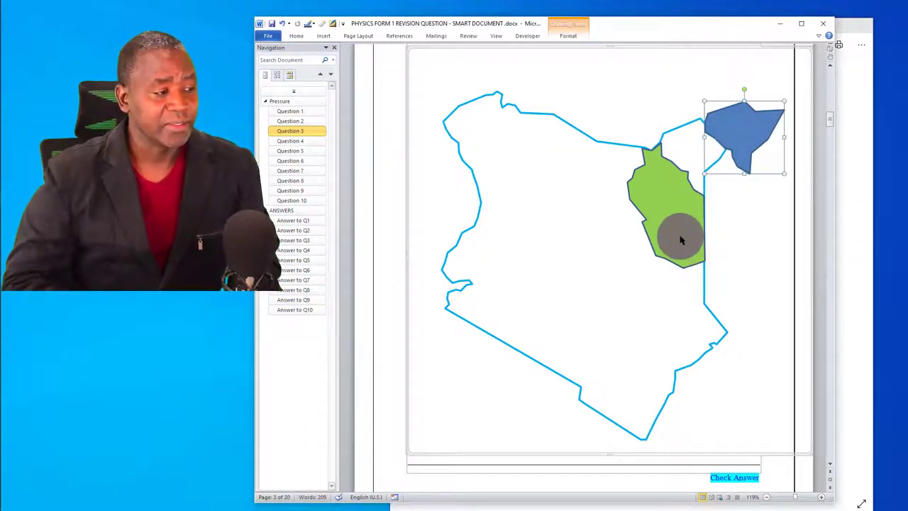
drag(679, 240, 557, 274)
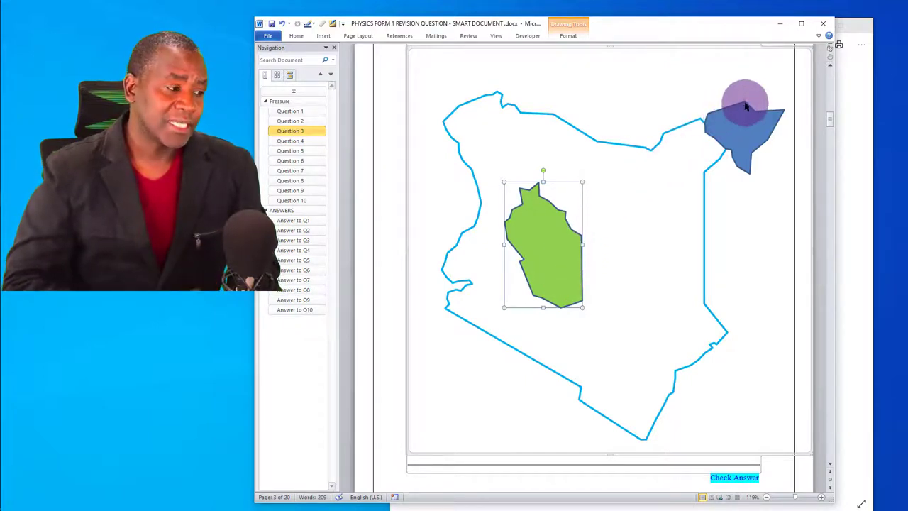
click(755, 130)
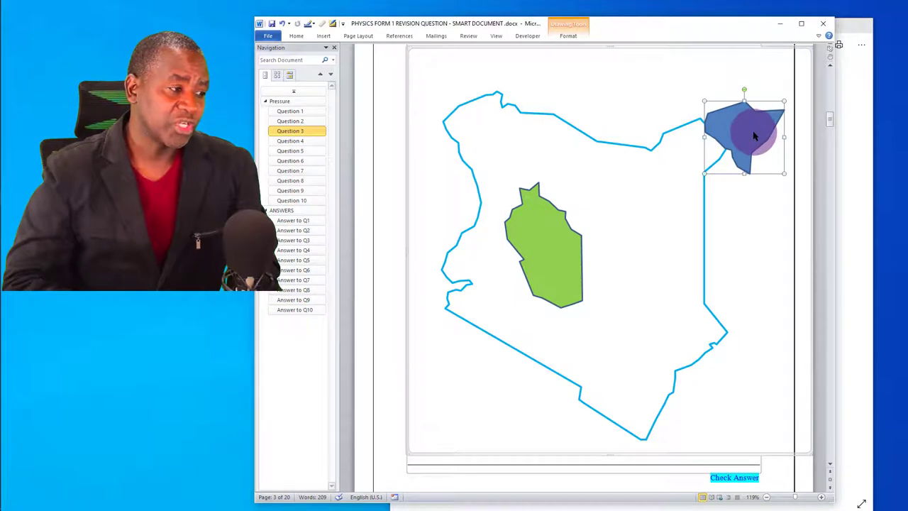
drag(754, 136, 707, 151)
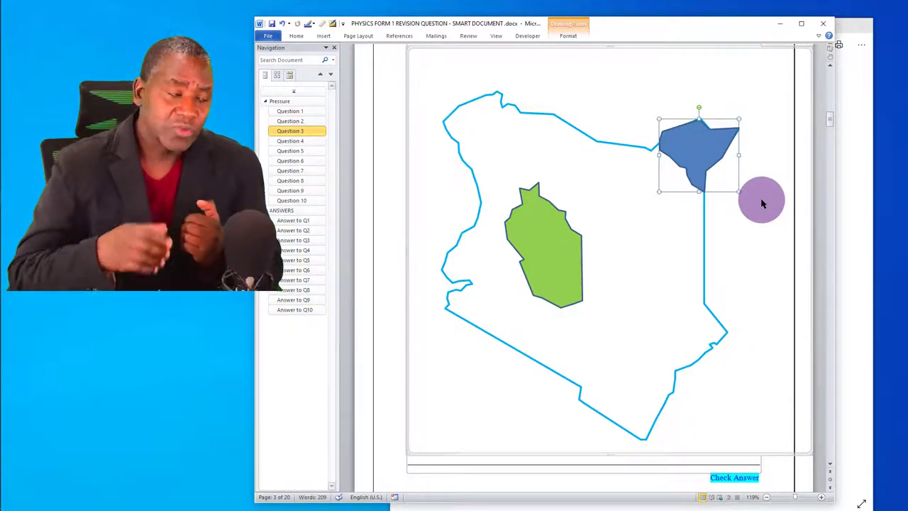
mouse_move(3, 177)
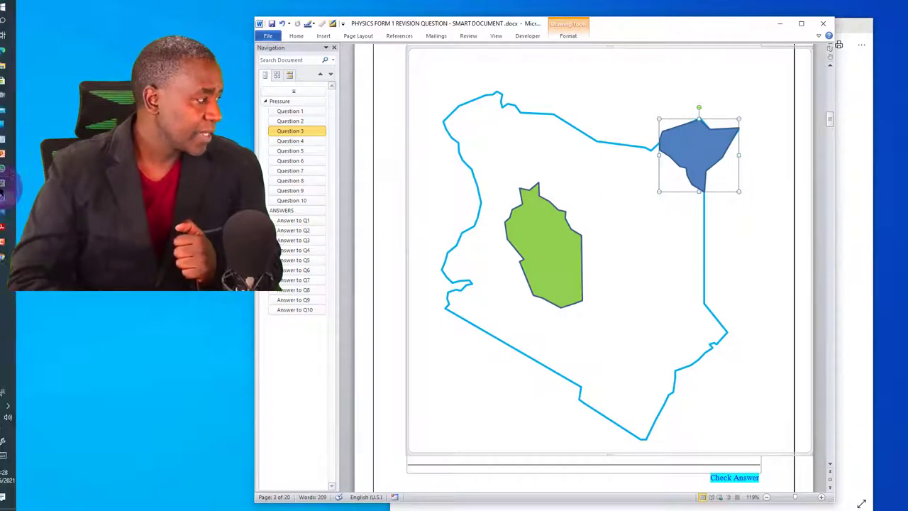
right_click(3, 152)
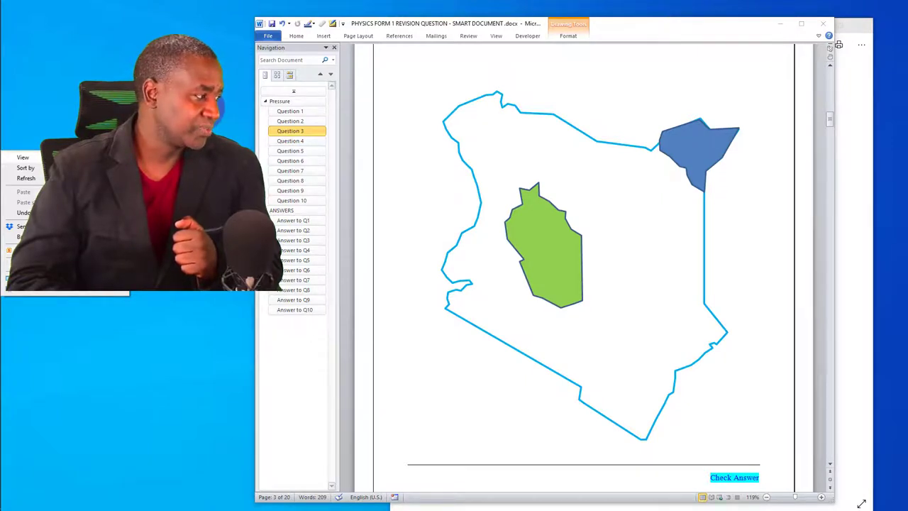
click(449, 126)
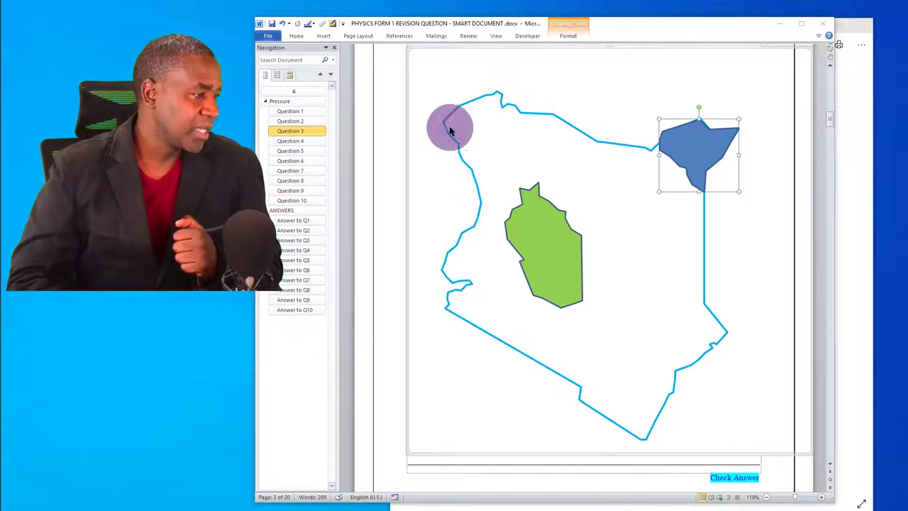
right_click(828, 10)
mouse_move(769, 12)
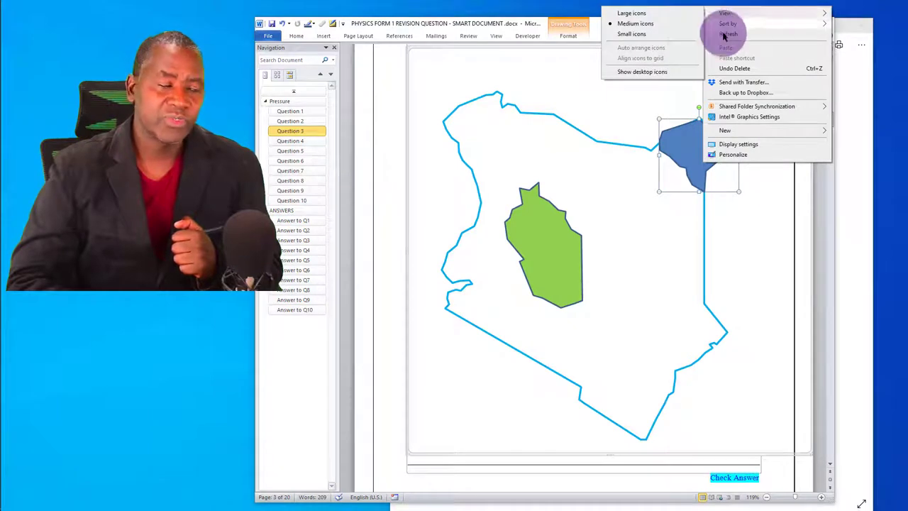
click(867, 7)
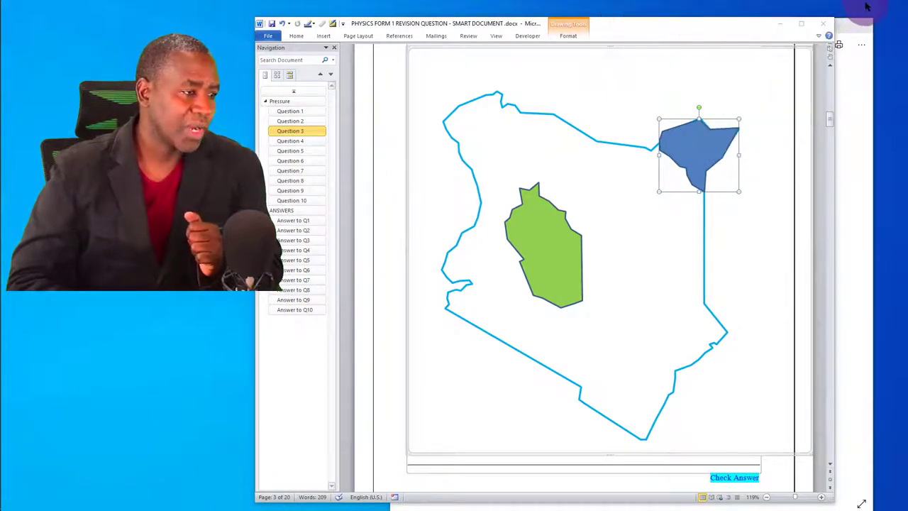
Step: Turn on the display of desktop icons
right_click(705, 10)
mouse_move(660, 19)
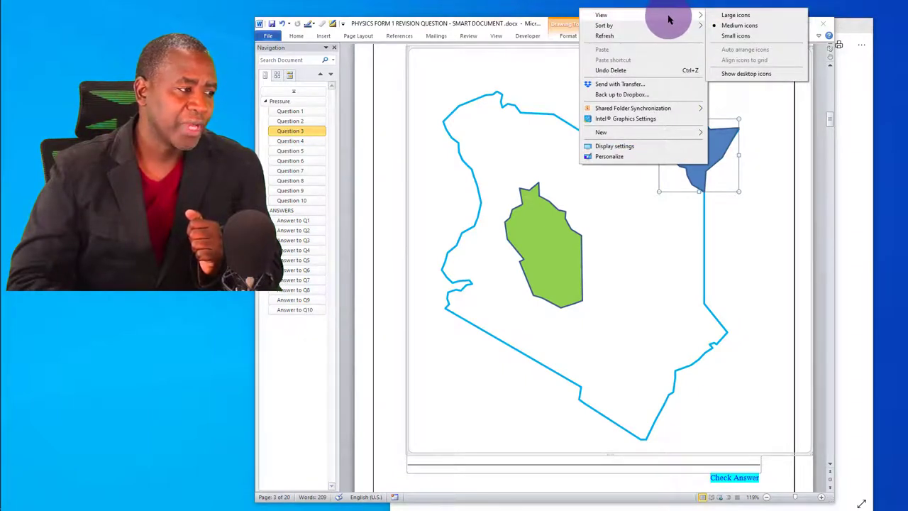
click(745, 76)
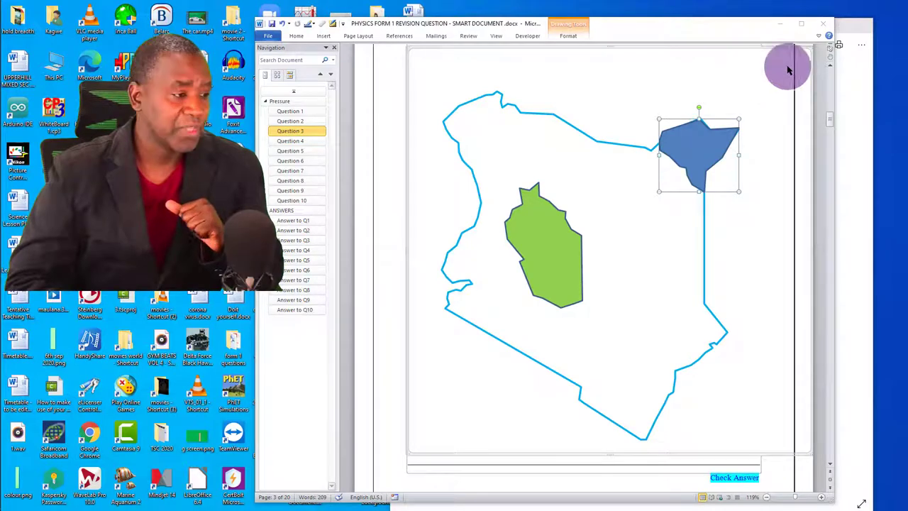
Step: Minimize the Word document and the county map image, and start Microsoft Teams with the first listed account
click(787, 26)
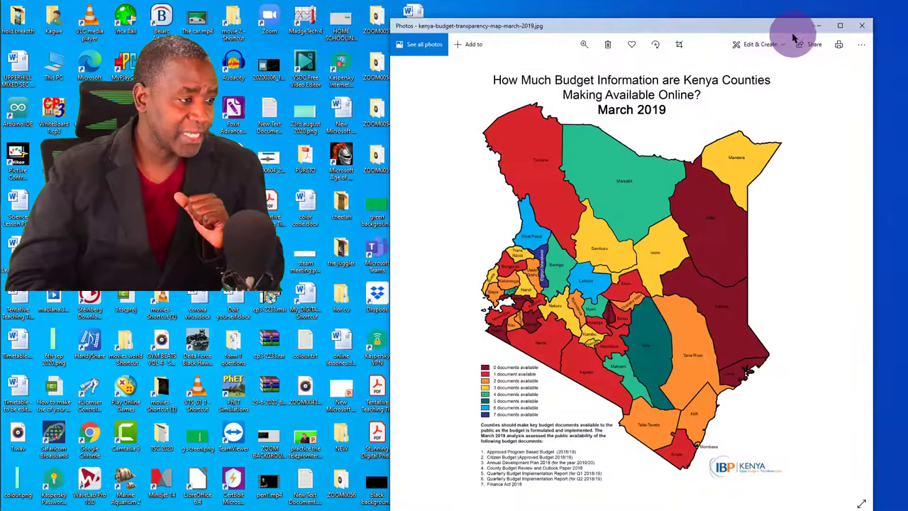
click(817, 27)
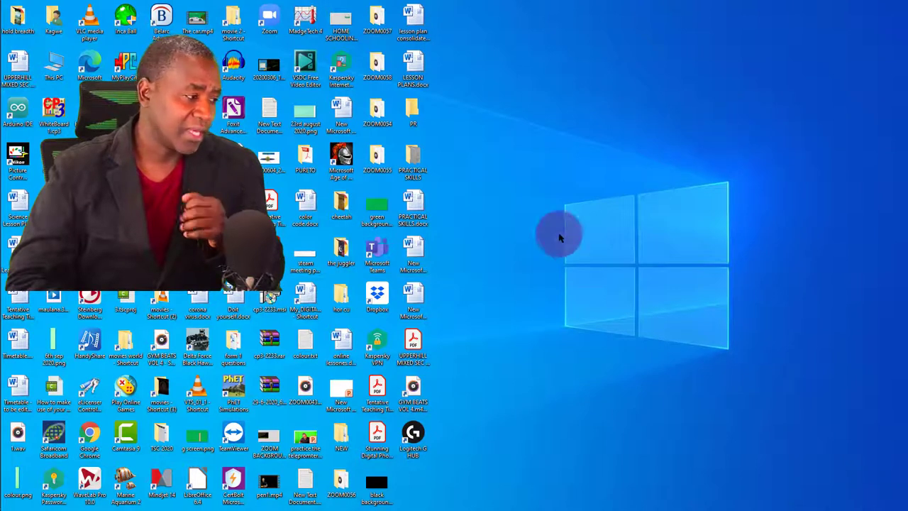
double_click(378, 255)
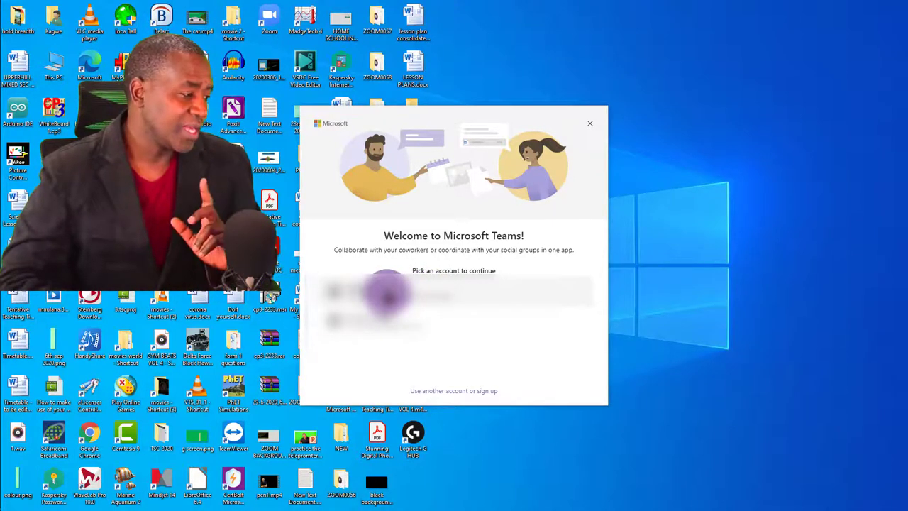
click(387, 291)
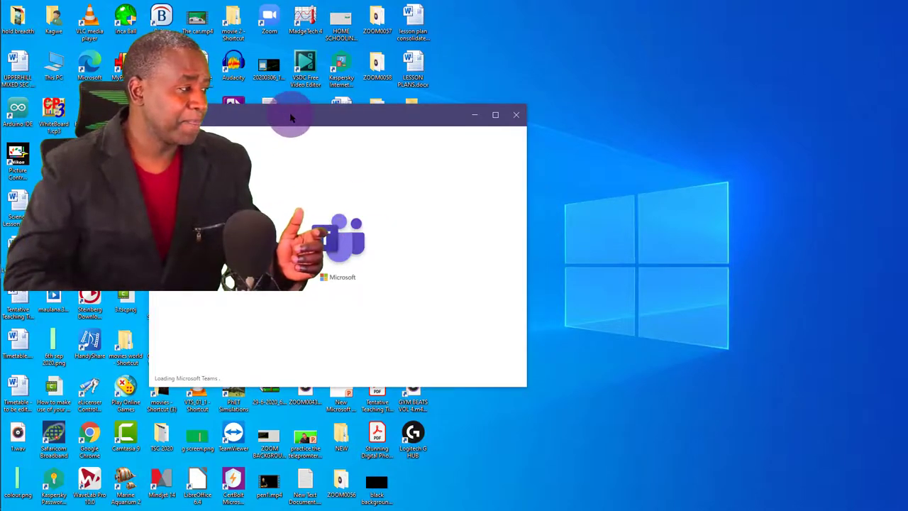
Step: Move the Teams window to the clear area of the desktop and open the ICT 4 TEACHERS team
drag(290, 115, 607, 79)
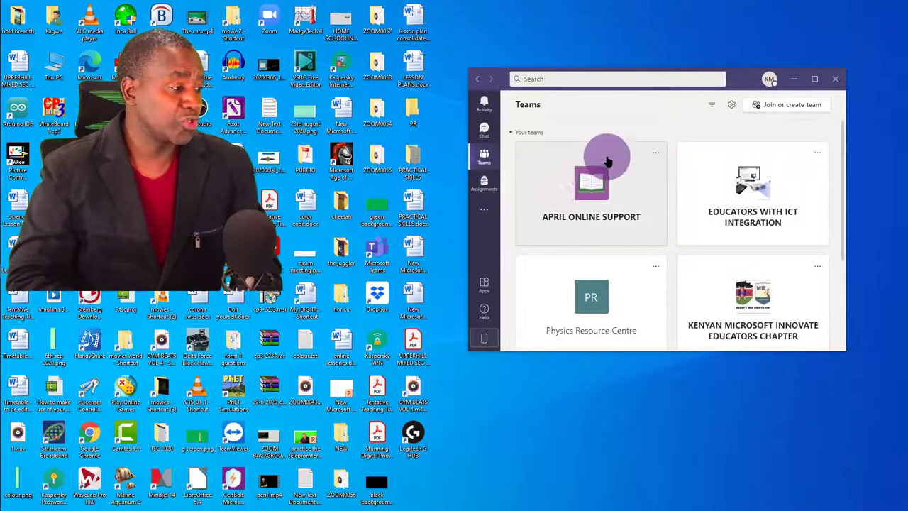
scroll(741, 216, down, 2)
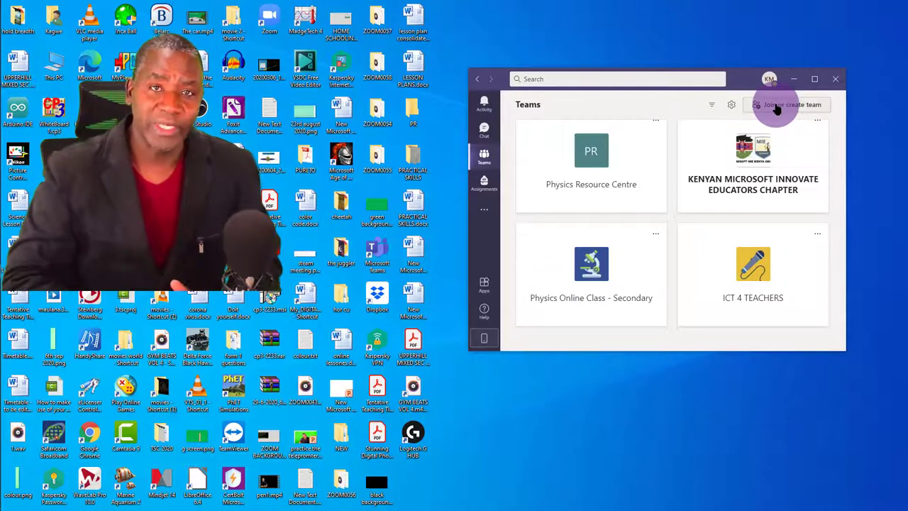
click(736, 297)
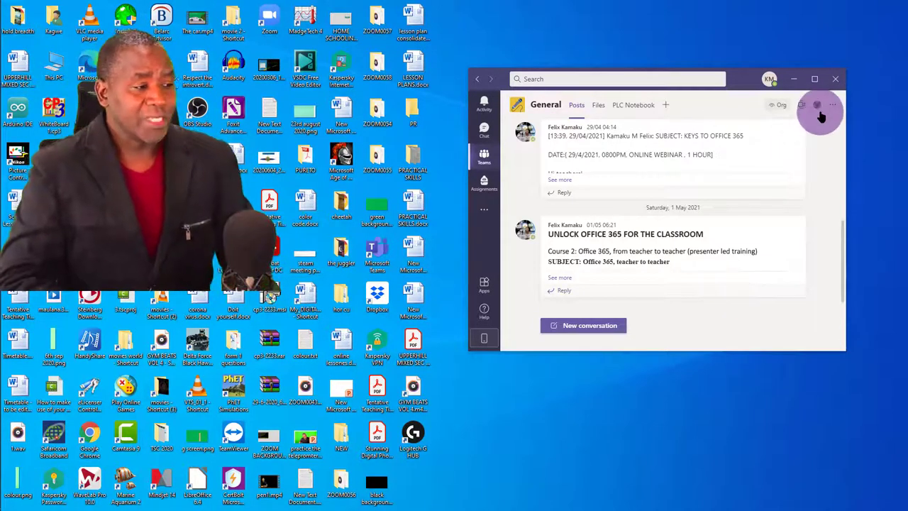
Step: Enlarge the Teams window in width and height until the channel list shows, and reposition it beside the webcam area
click(814, 80)
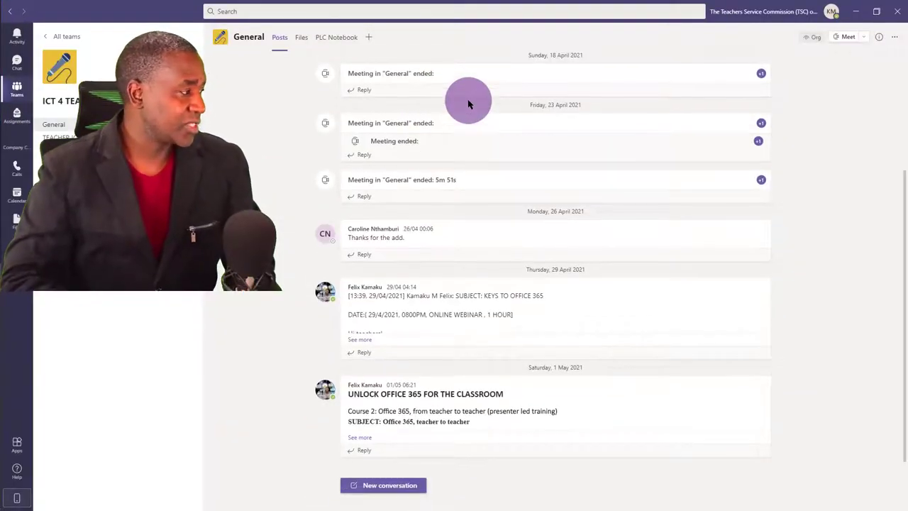
click(878, 12)
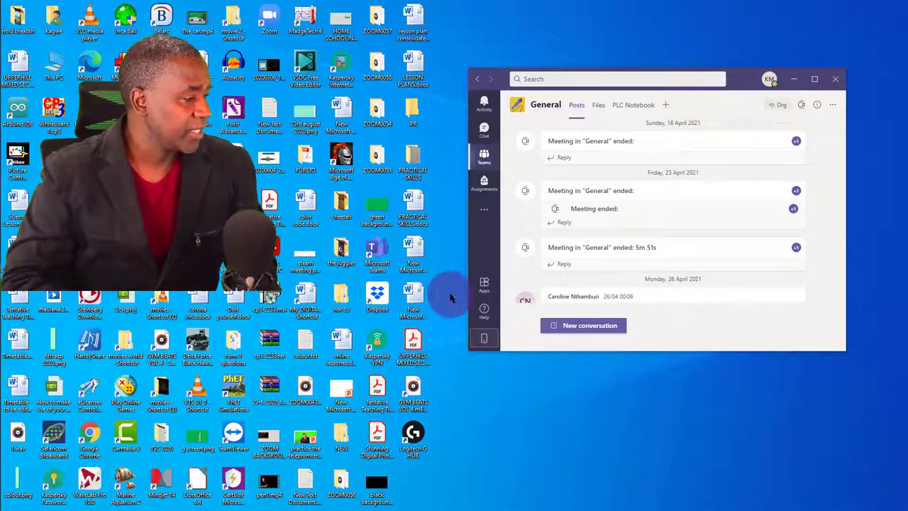
drag(467, 253, 272, 254)
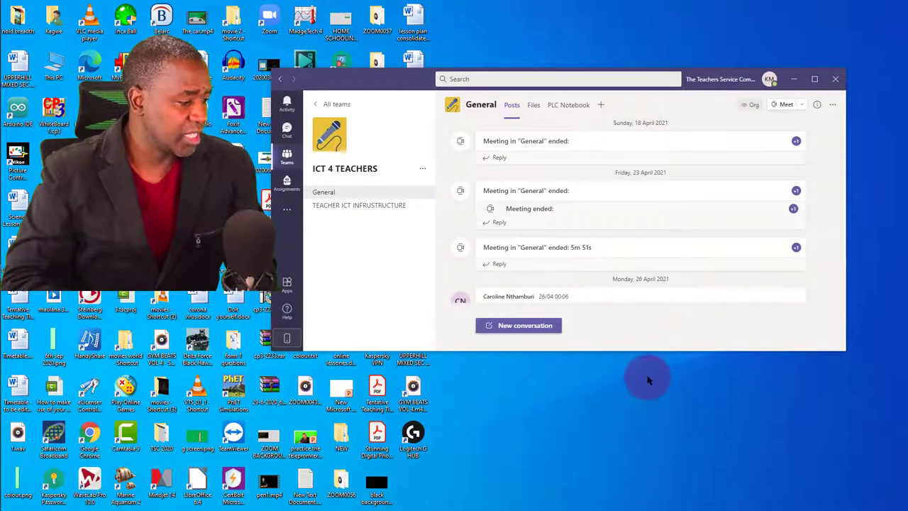
drag(659, 349, 669, 492)
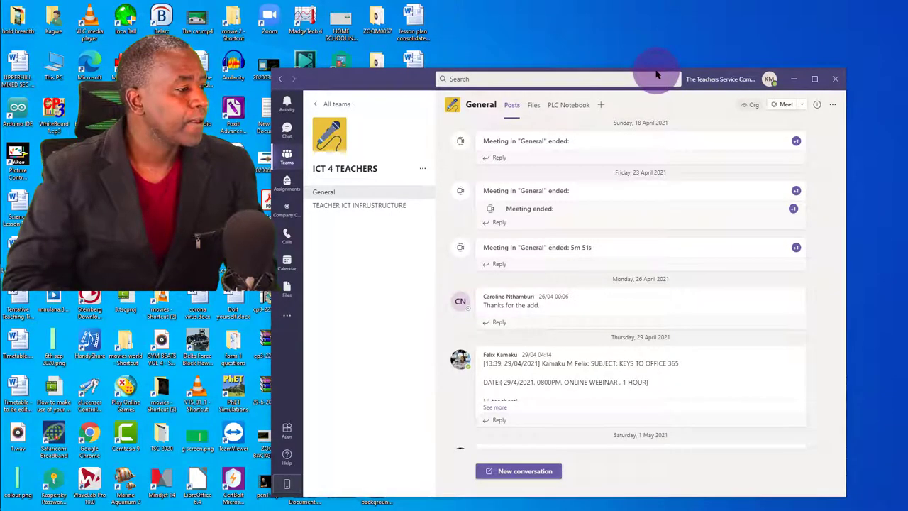
drag(657, 69, 675, 24)
drag(397, 37, 441, 28)
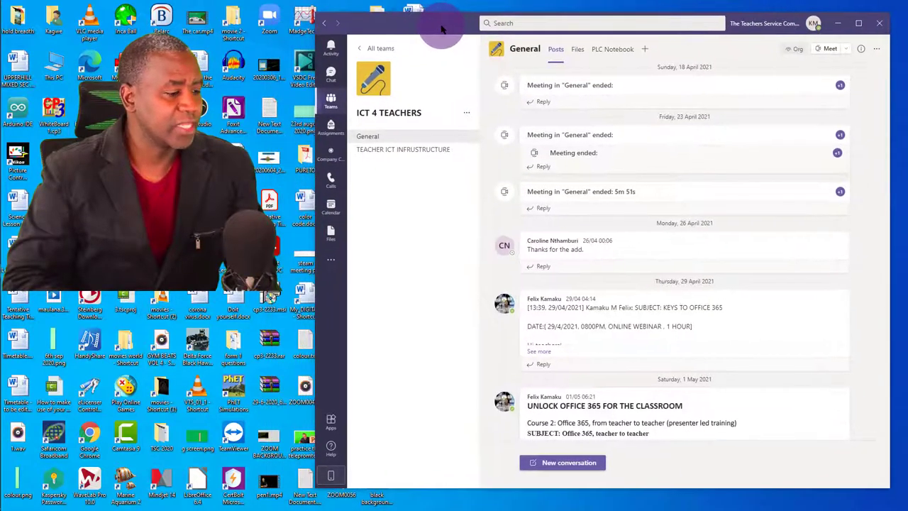
Step: Hide the desktop icons behind the Teams window
right_click(537, 496)
mouse_move(480, 357)
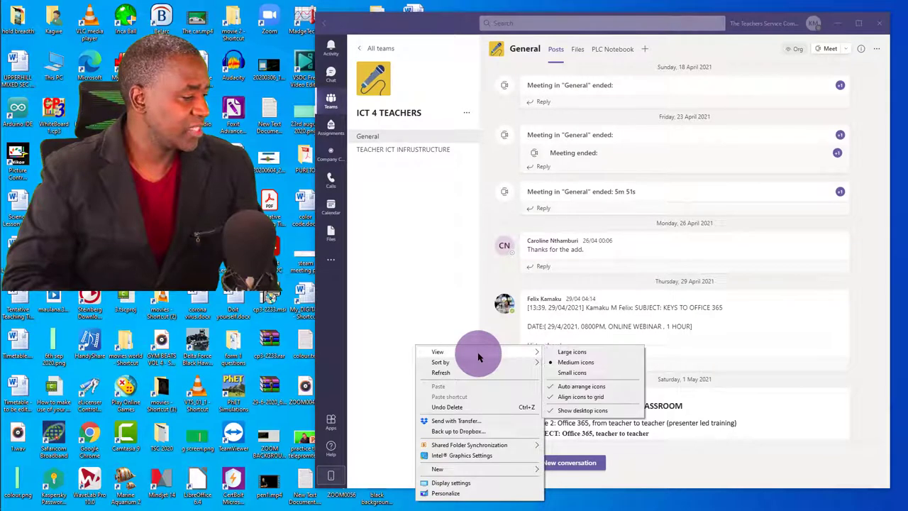
right_click(559, 501)
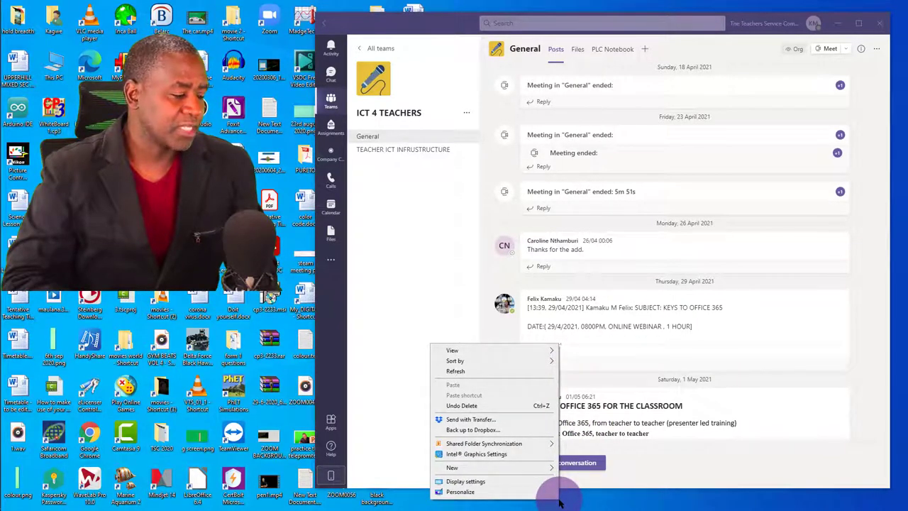
mouse_move(499, 350)
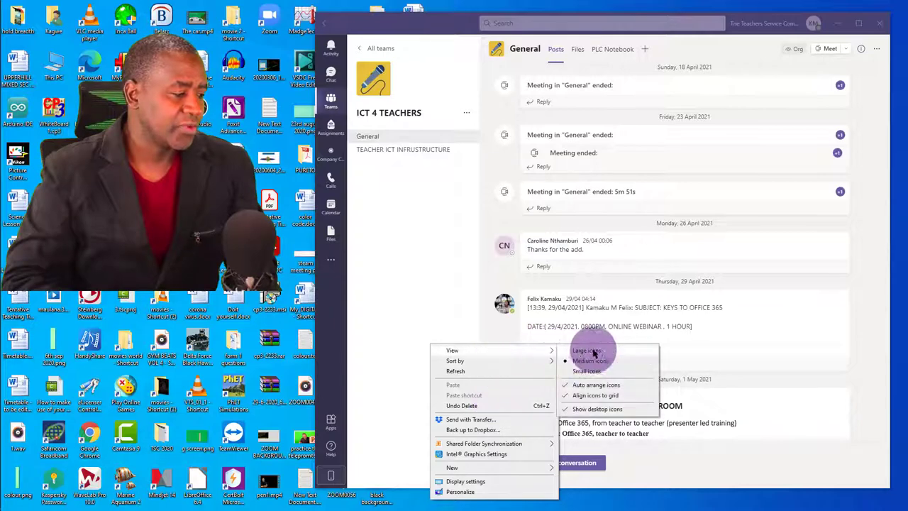
click(603, 410)
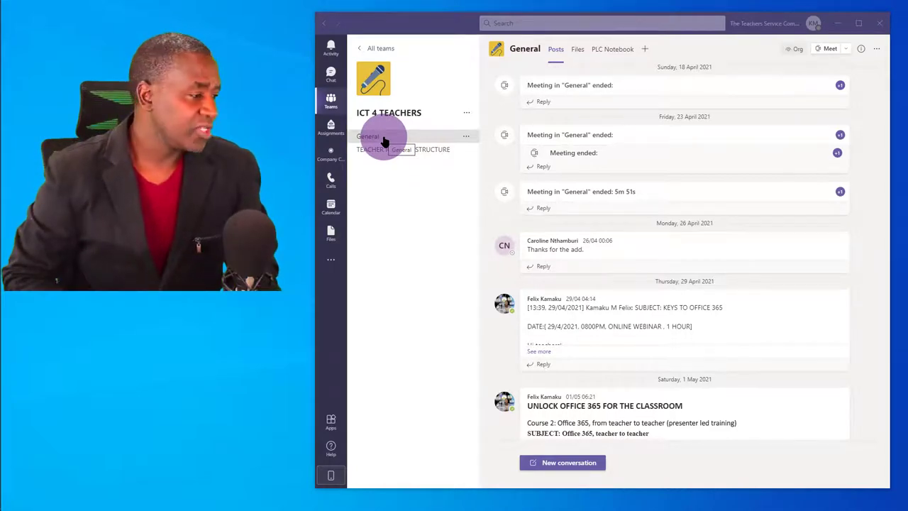
Step: Browse the posts in the General channel and open the TEACHER ICT INFRUSTRUCTURE channel
scroll(604, 234, down, 1)
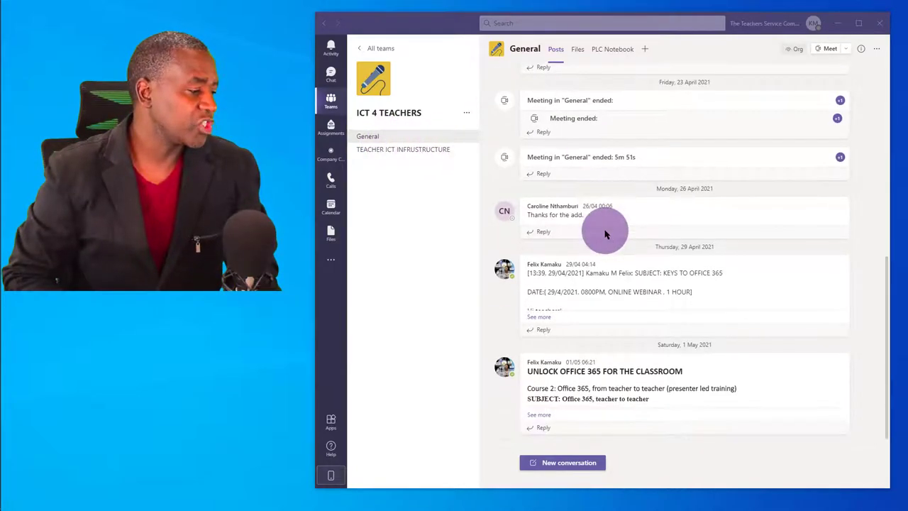
scroll(659, 324, up, 10)
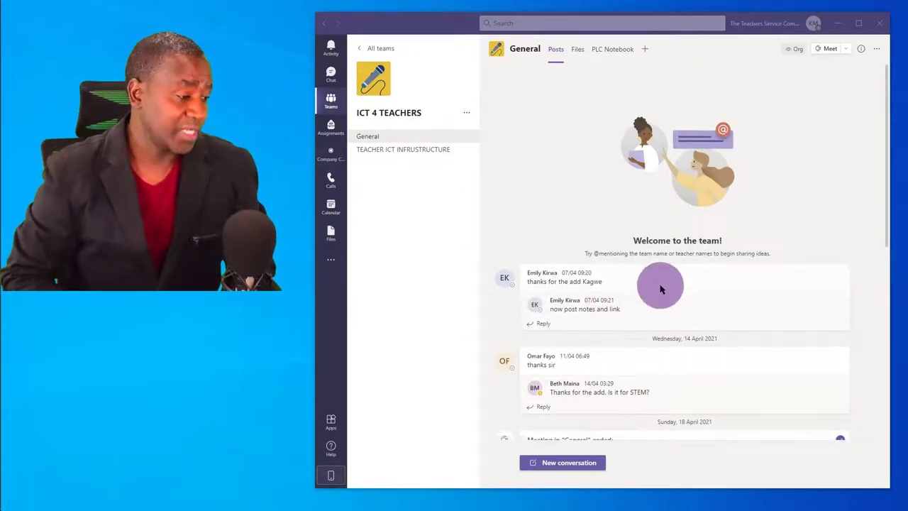
scroll(659, 289, down, 4)
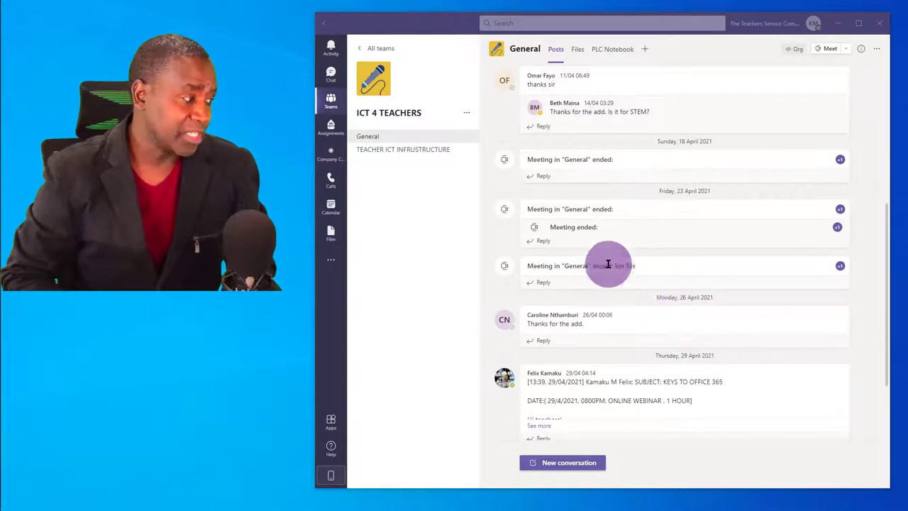
click(435, 150)
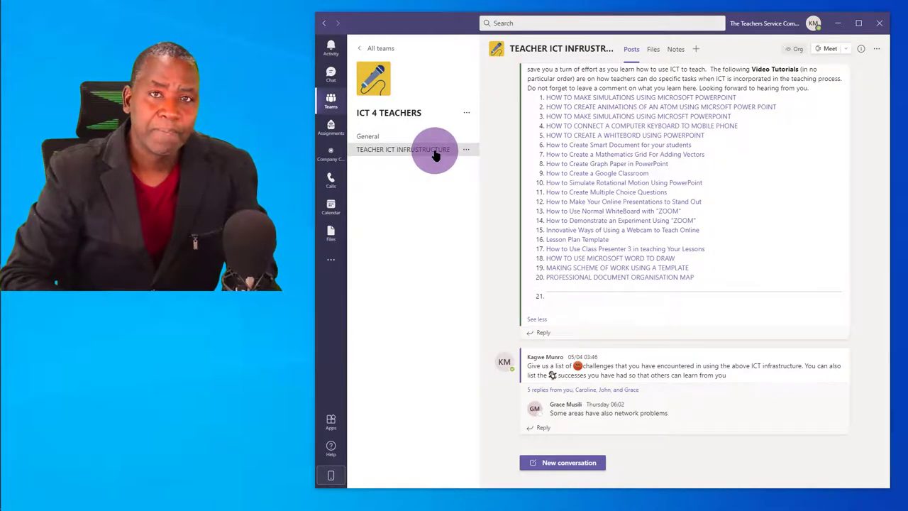
Step: Browse the pinned tutorial list, open the first video, HOW TO MAKE SIMULATIONS USING MICROSOFT POWERPOINT, pause it and minimise the browser
scroll(689, 206, up, 5)
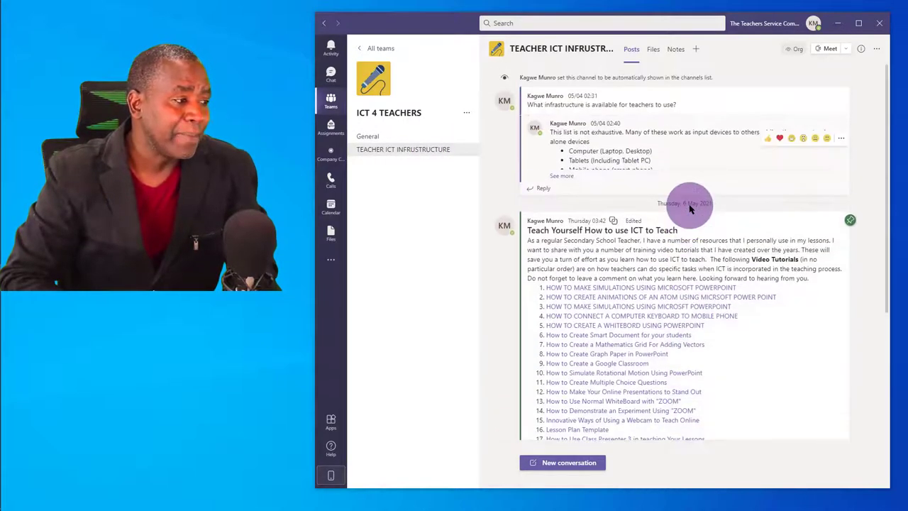
scroll(690, 208, down, 5)
scroll(691, 208, up, 1)
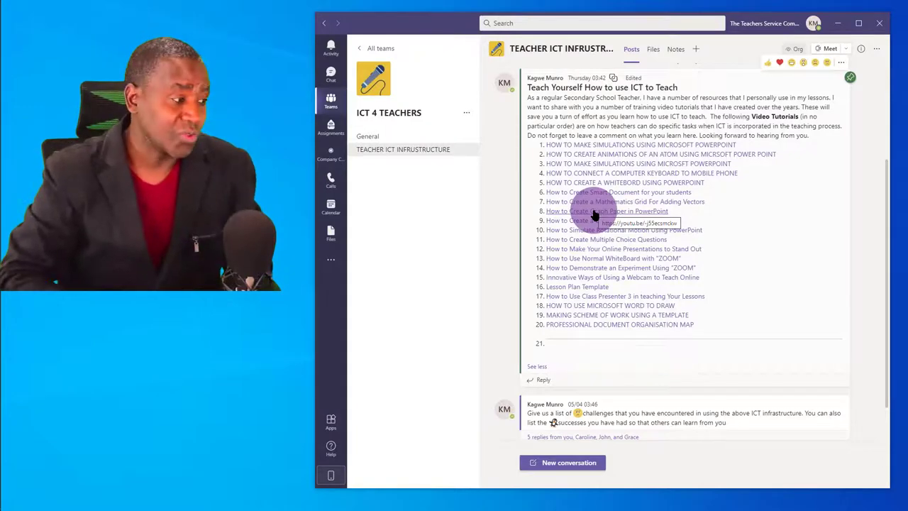
scroll(594, 215, up, 2)
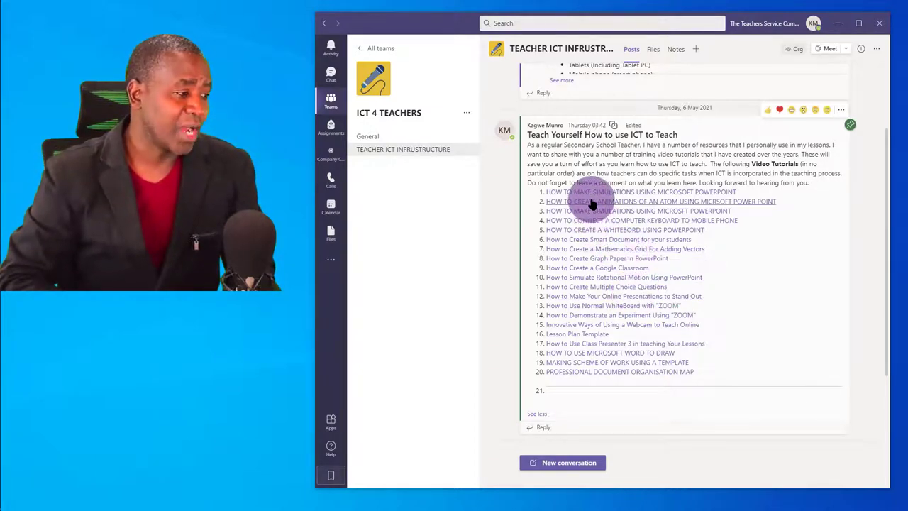
click(660, 193)
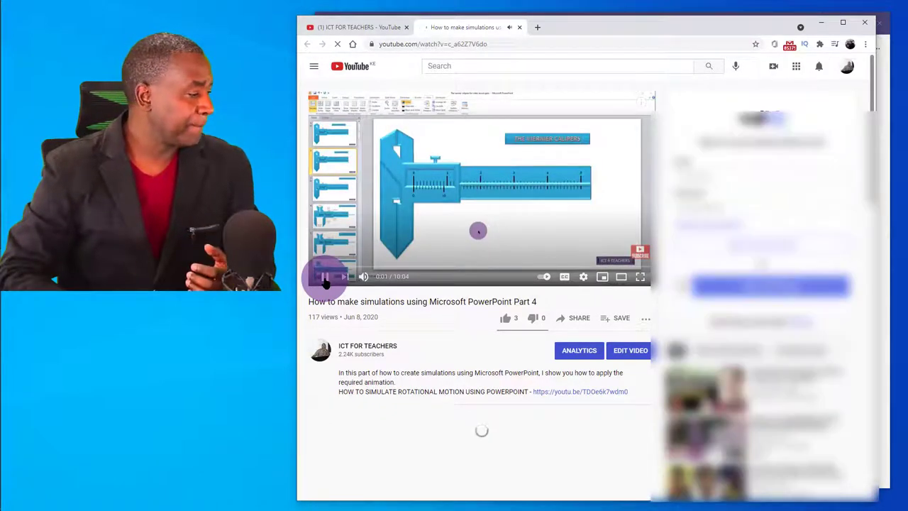
click(324, 281)
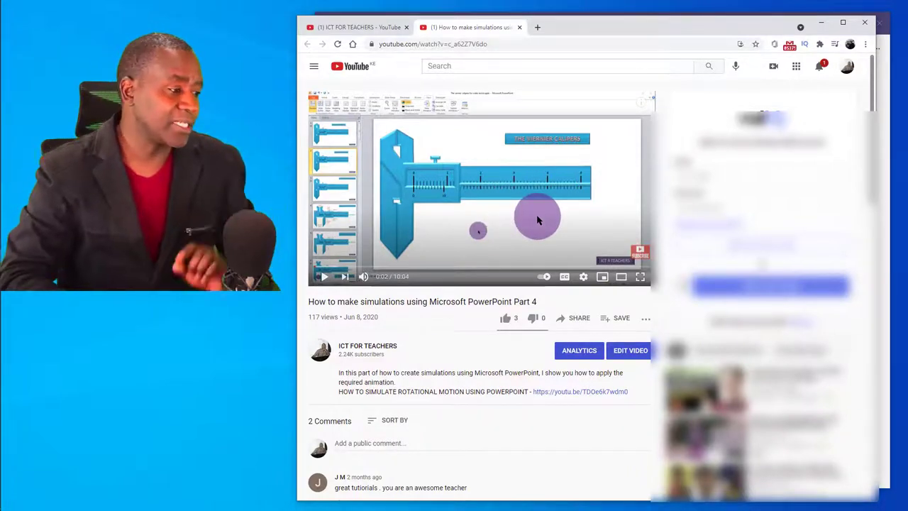
click(822, 27)
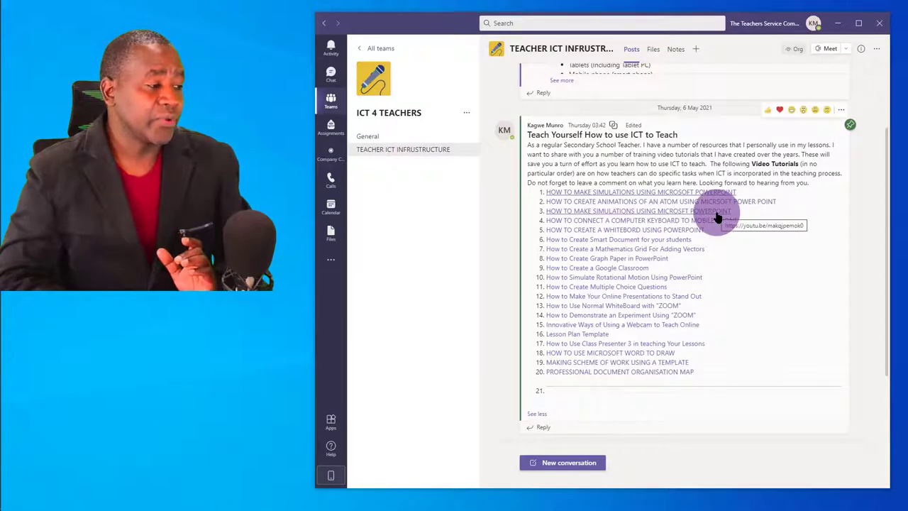
Step: Open the presentation "blueboard with grid (CARTESIAN PLANE)" from the channel's files
scroll(667, 227, up, 1)
scroll(667, 227, up, 2)
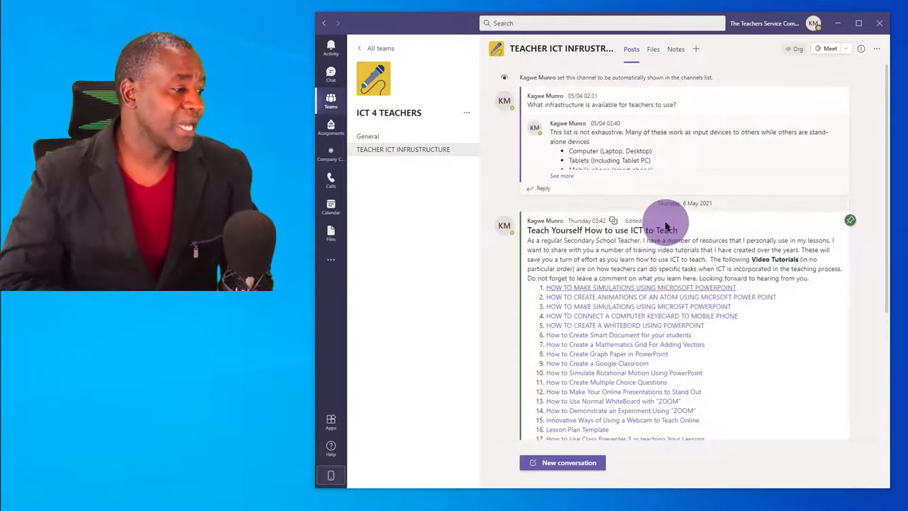
scroll(667, 227, down, 5)
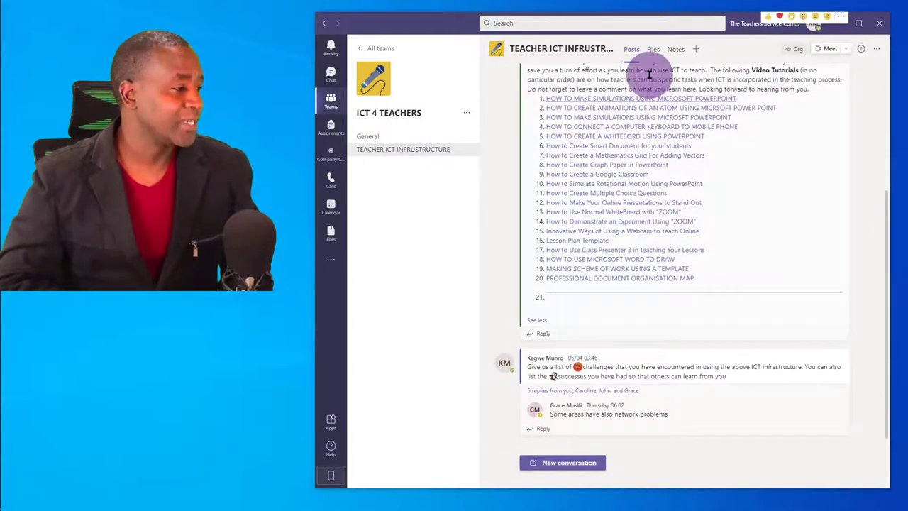
click(653, 50)
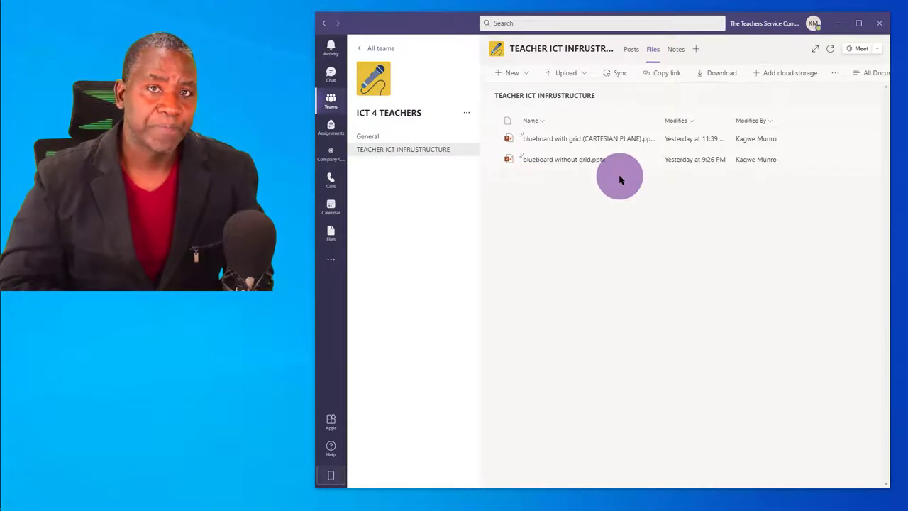
click(579, 145)
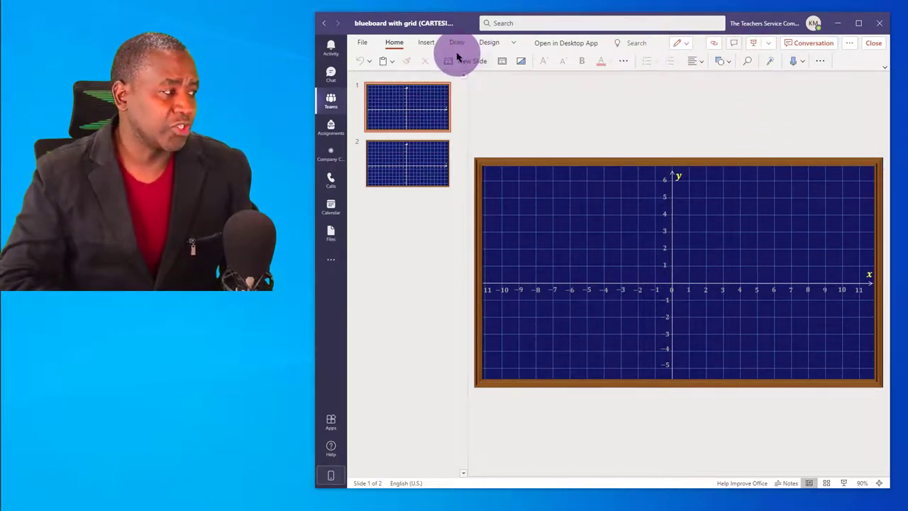
Step: Start the slide show of the grid blueboard and set the annotation pen's ink to yellow
click(753, 46)
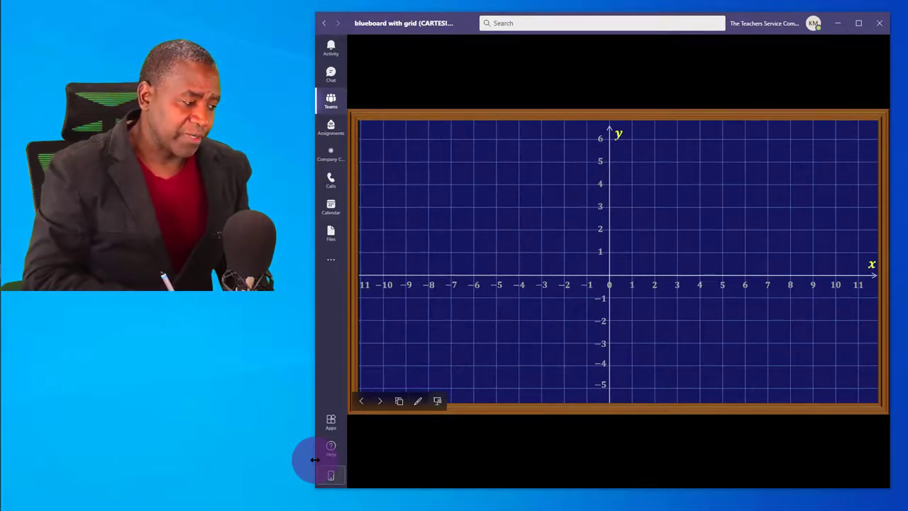
click(418, 401)
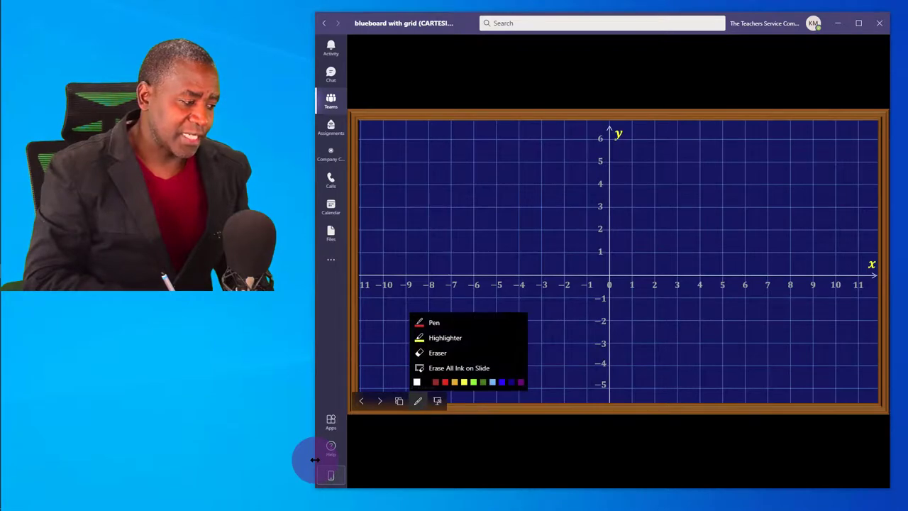
key(Right)
key(Right)
key(Right)
key(Right)
key(Right)
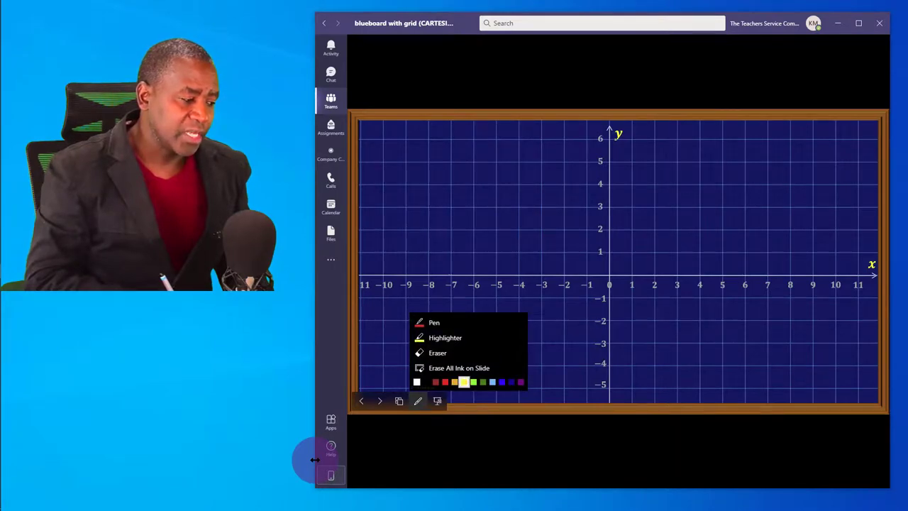
key(Return)
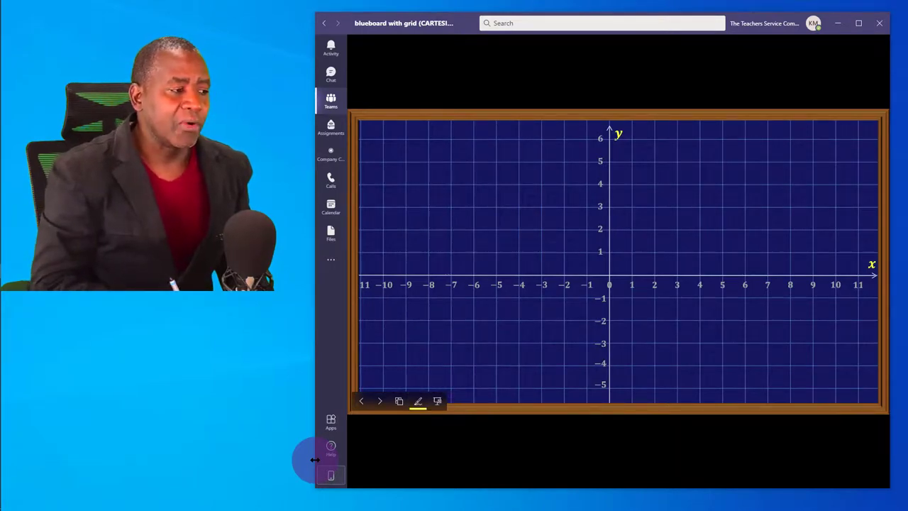
Step: Handwrite "MATHS" and, below it, "y = f(x)" with a slanted underline in the grid's upper-right quadrant
mouse_move(653, 167)
mouse_down()
mouse_move(696, 163)
mouse_move(714, 145)
mouse_move(707, 162)
mouse_move(729, 162)
mouse_up()
drag(720, 153, 738, 160)
mouse_move(678, 193)
mouse_down()
mouse_move(689, 192)
mouse_move(668, 224)
mouse_up()
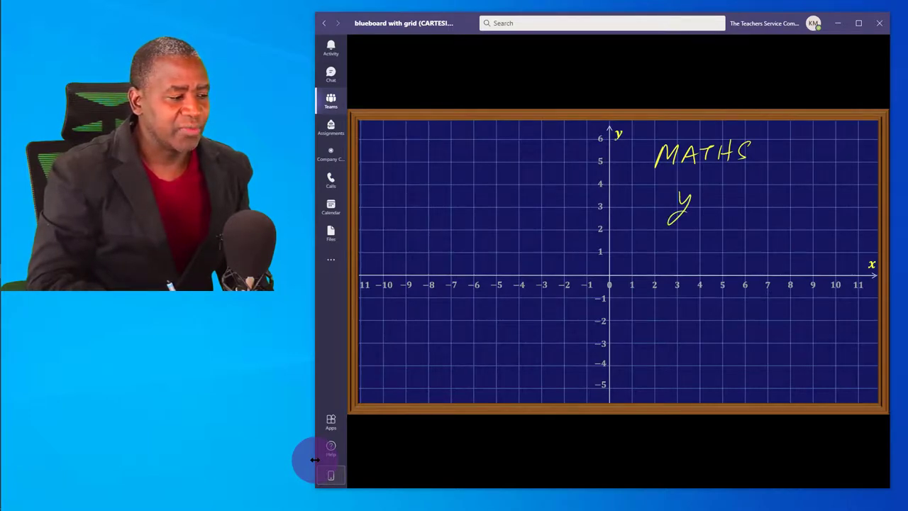
mouse_move(731, 180)
mouse_down()
mouse_move(725, 212)
mouse_move(756, 201)
mouse_move(771, 208)
mouse_move(738, 217)
mouse_up()
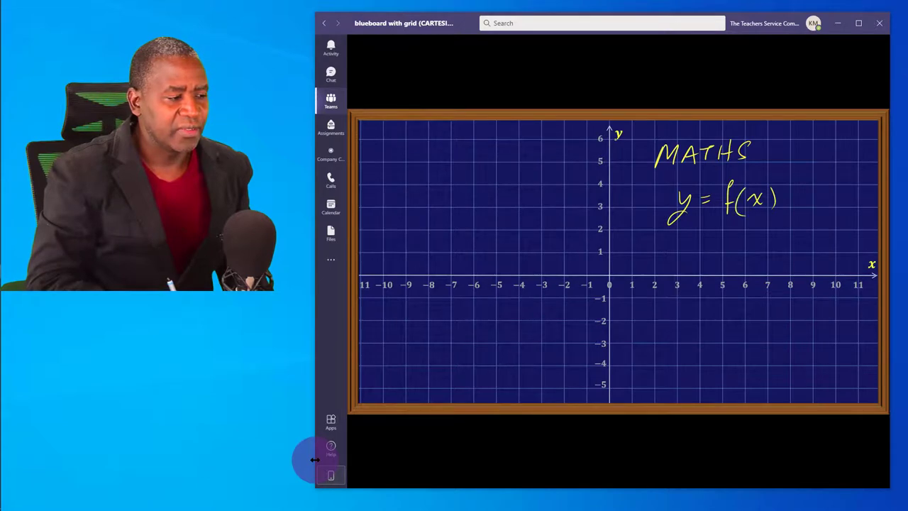
drag(655, 233, 810, 205)
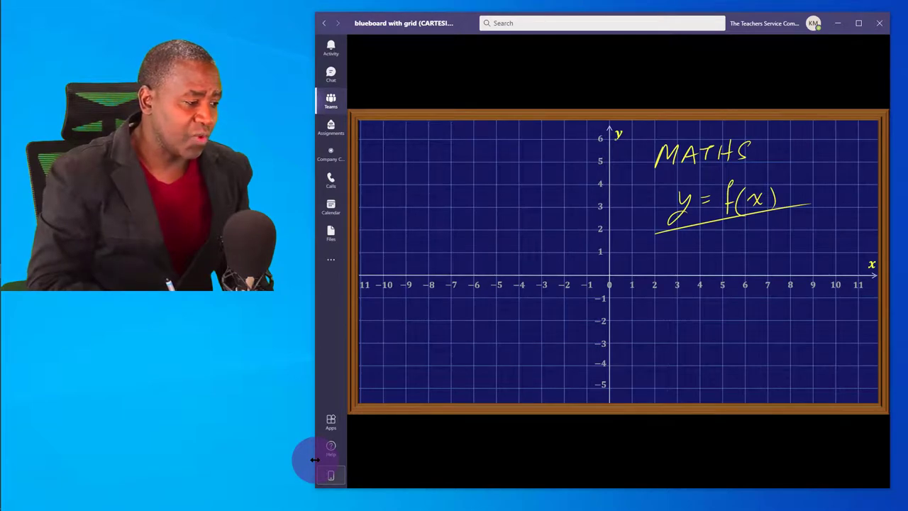
Step: Write an "x" beneath the underlined equation with an arrow pointing up to f(x), and return to the channel's files
mouse_move(669, 247)
mouse_down()
mouse_move(680, 257)
mouse_move(671, 257)
mouse_up()
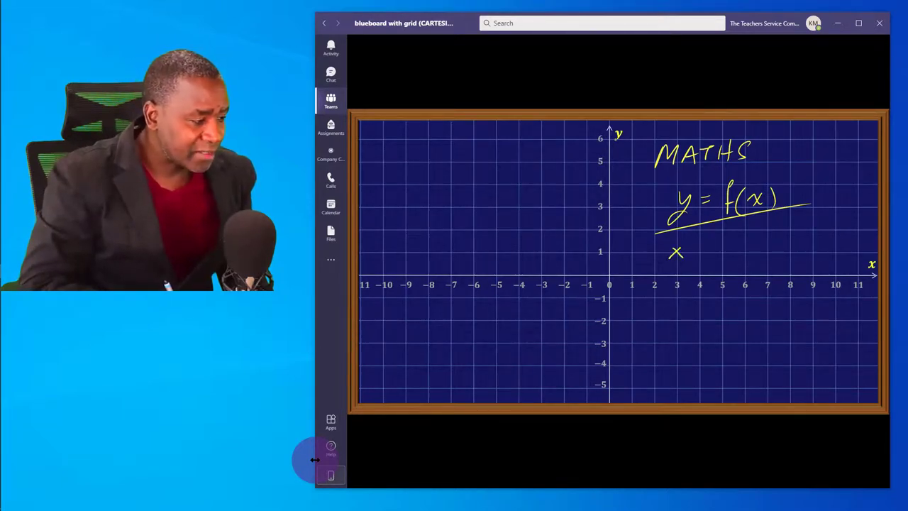
mouse_move(699, 252)
mouse_down()
mouse_move(774, 206)
mouse_move(767, 223)
mouse_move(765, 214)
mouse_up()
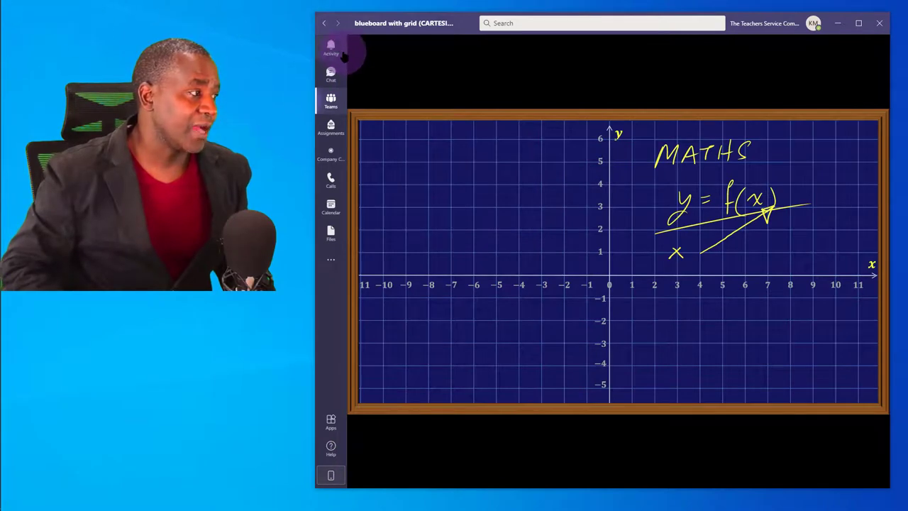
click(325, 24)
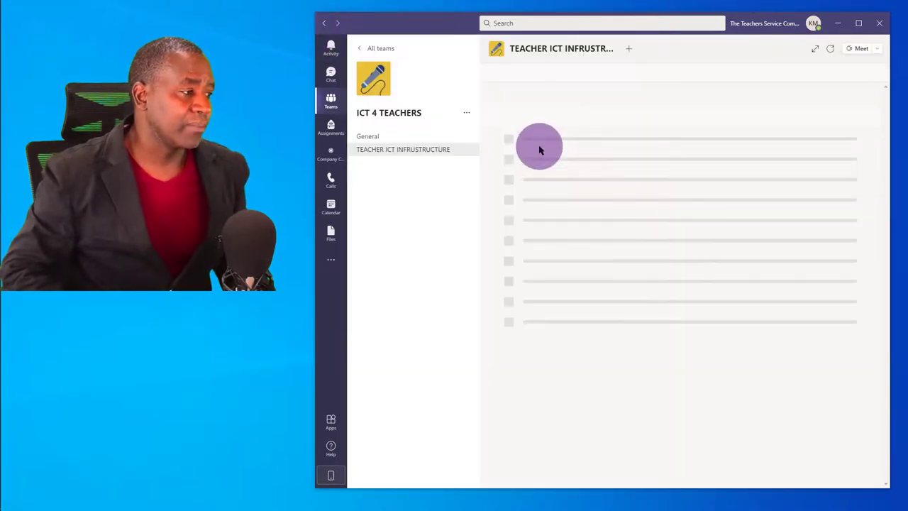